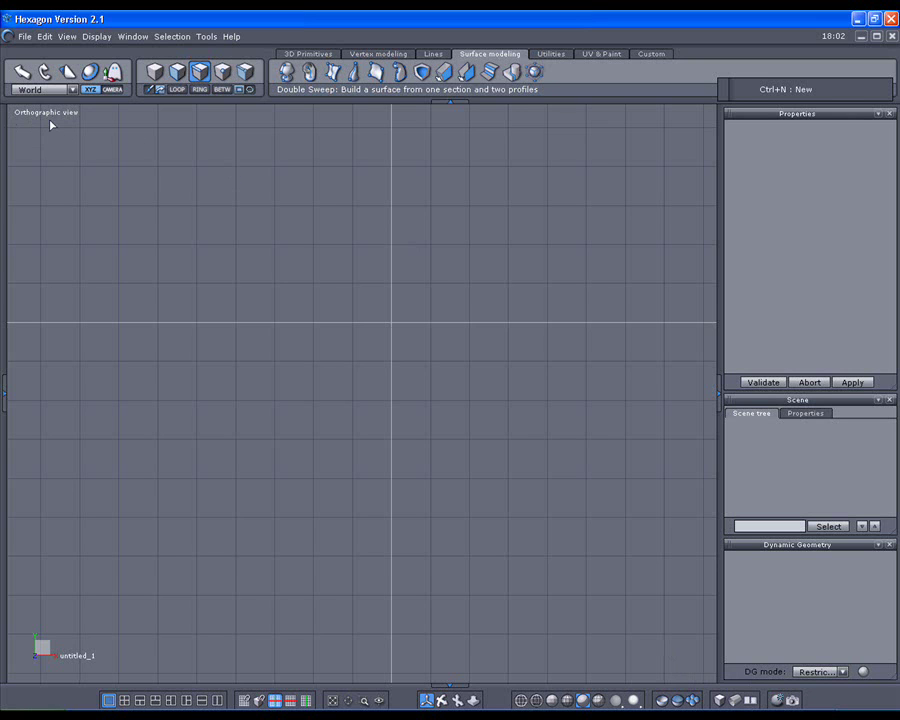
- Draw a 20-point circle from its centre, about 29.3 units across, near the grid's axis crossing and move it up to Y about 60.4
left_click(433, 54)
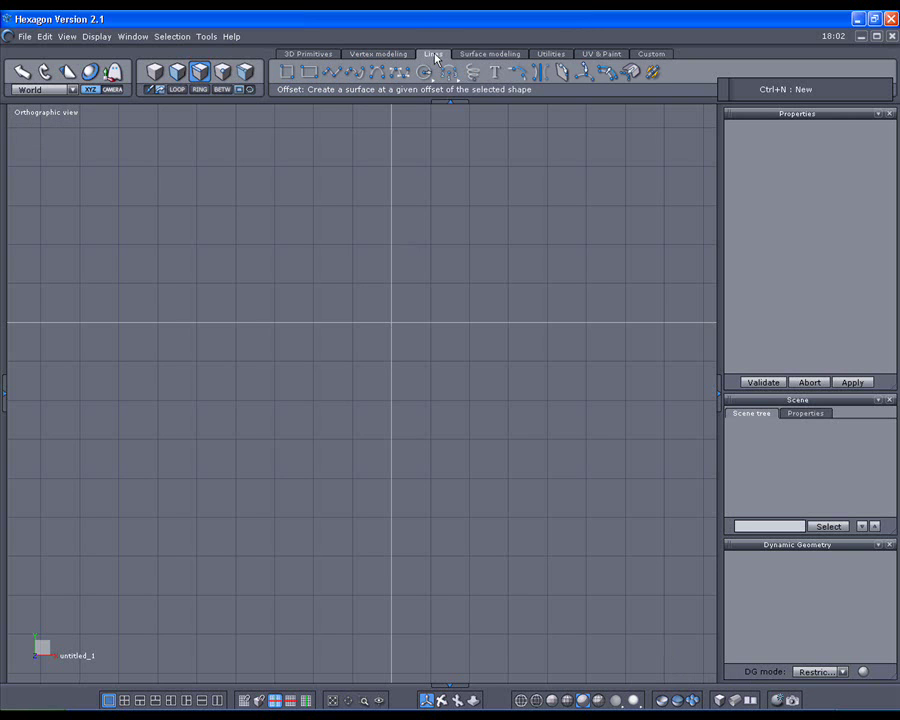
left_click(425, 75)
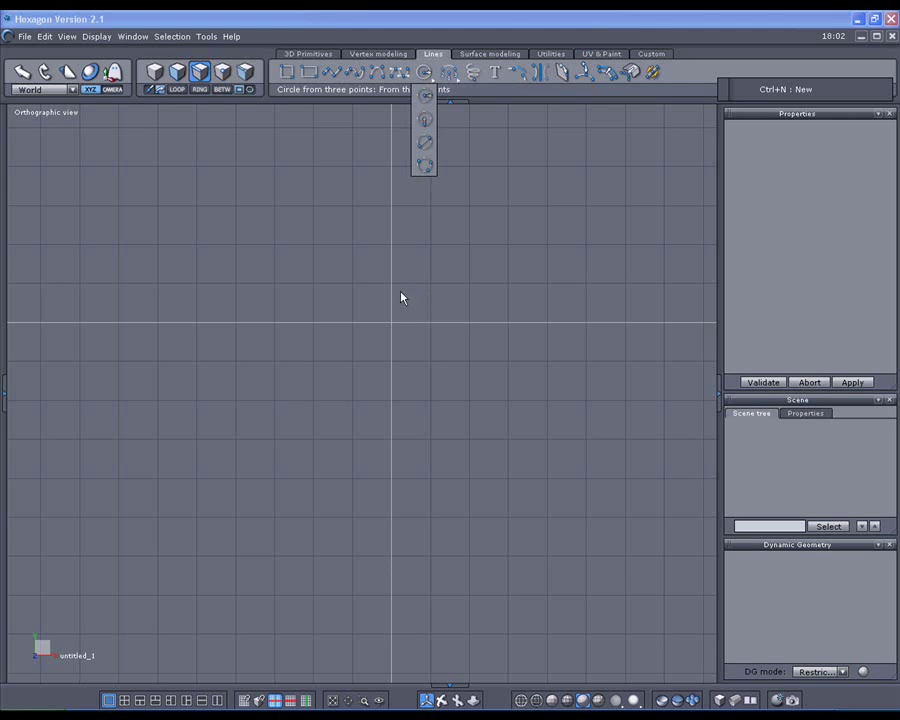
left_click(420, 95)
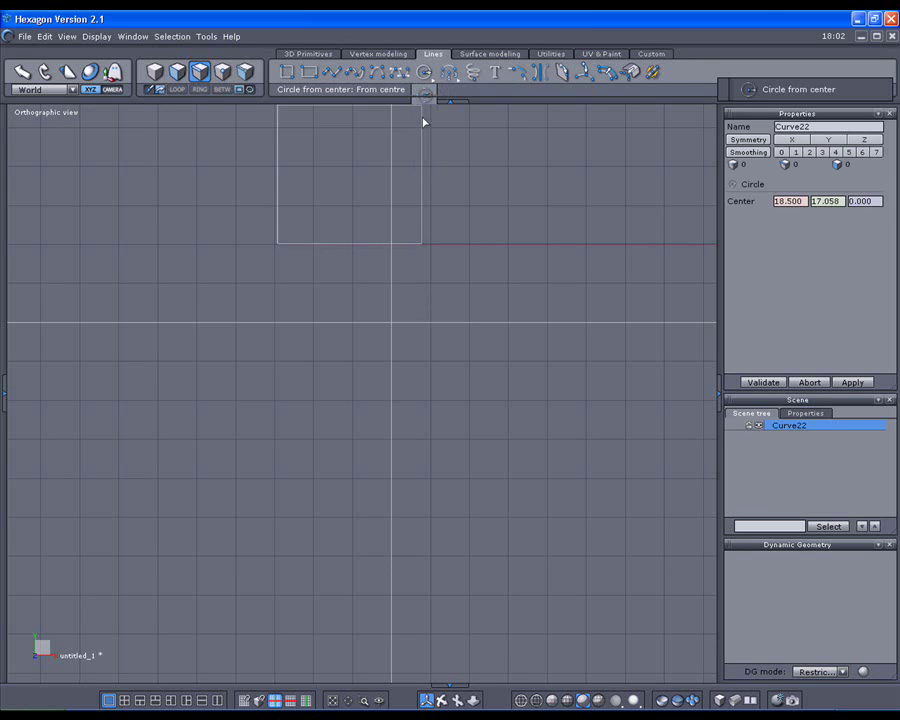
left_click(390, 321)
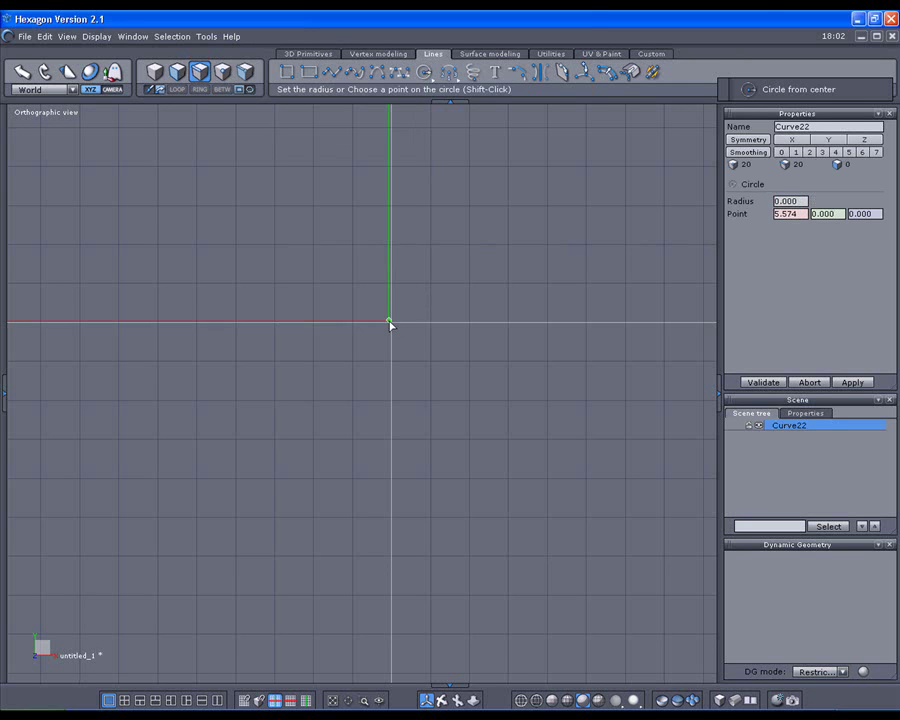
left_click(478, 247)
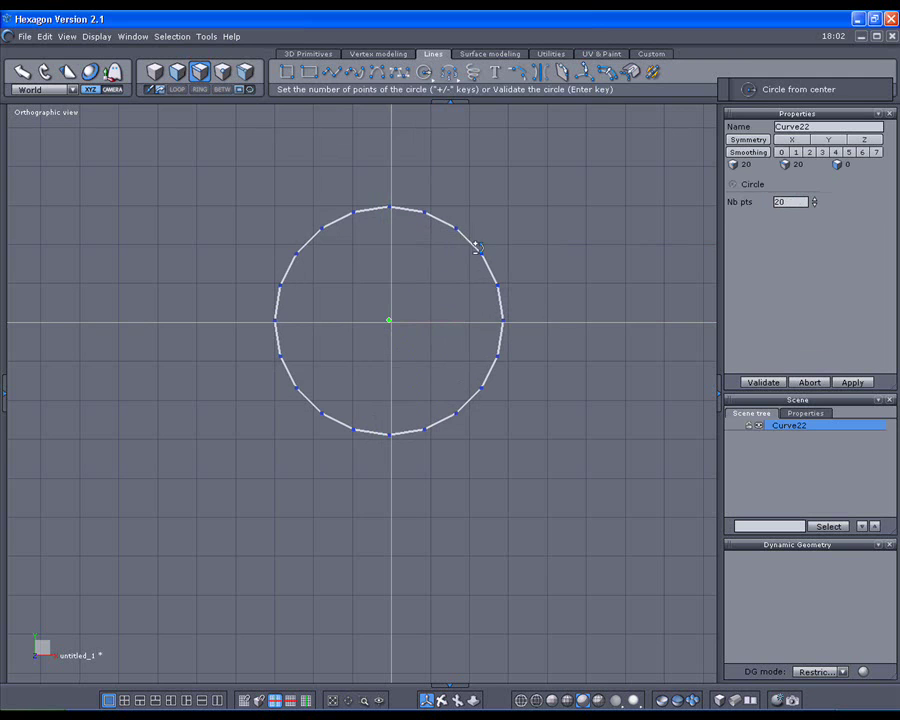
left_click(765, 384)
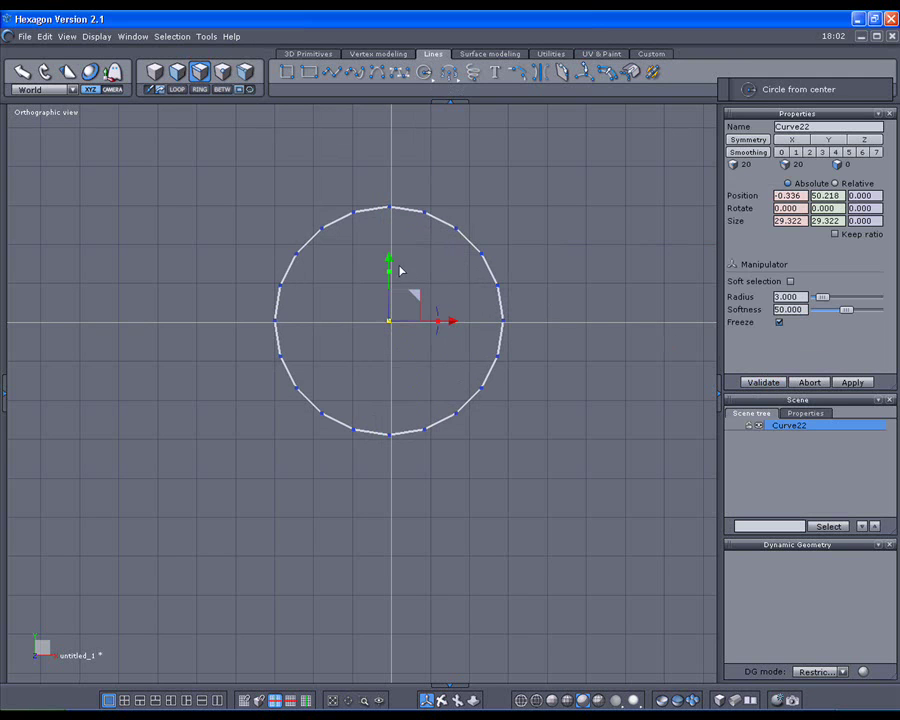
left_click_drag(389, 259, 389, 179)
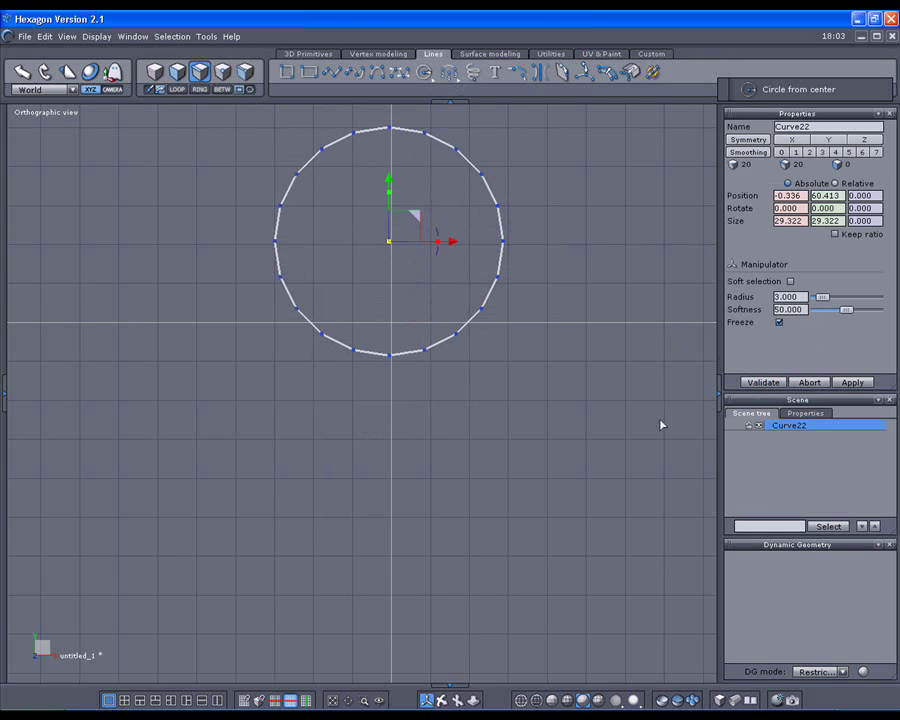
- Cut the lower half of the circle, paste it as a separate curve and move it down to Y about 37.1
left_click_drag(612, 451, 243, 231)
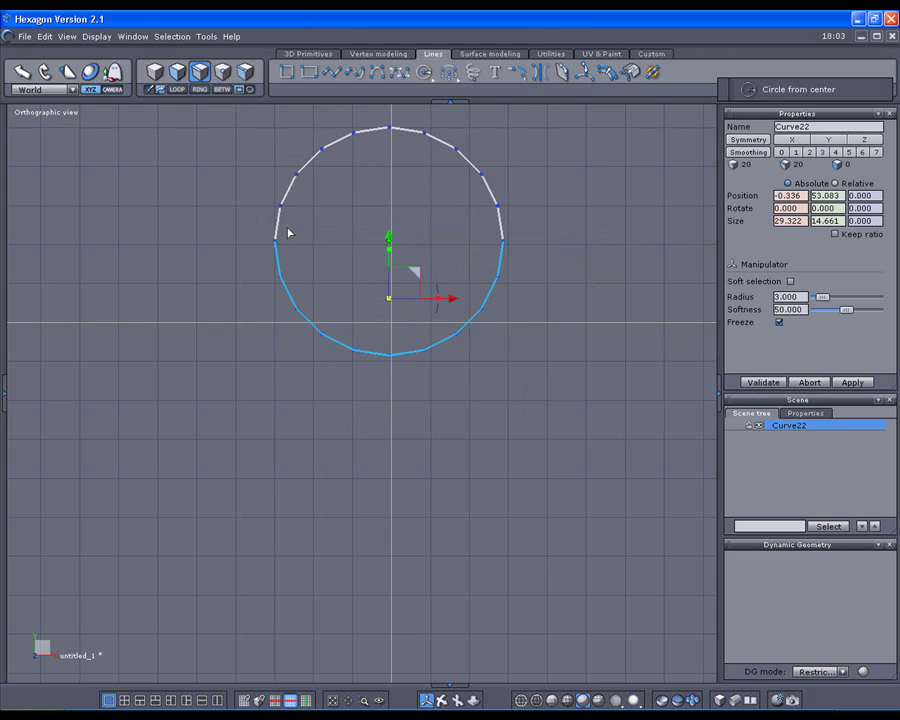
key("ctrl+x")
key("ctrl+v")
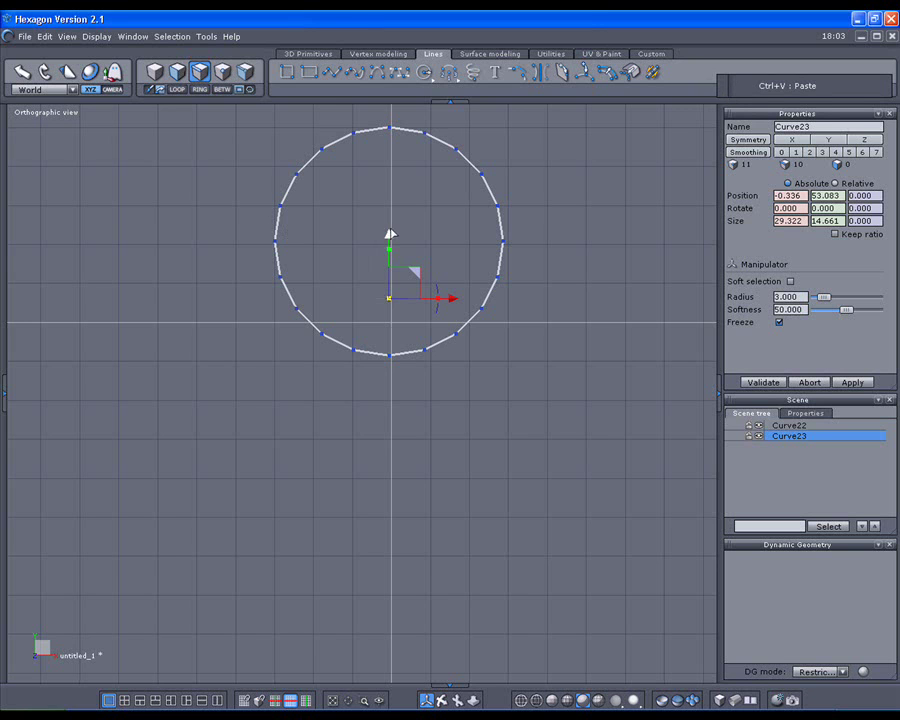
left_click_drag(390, 231, 416, 357)
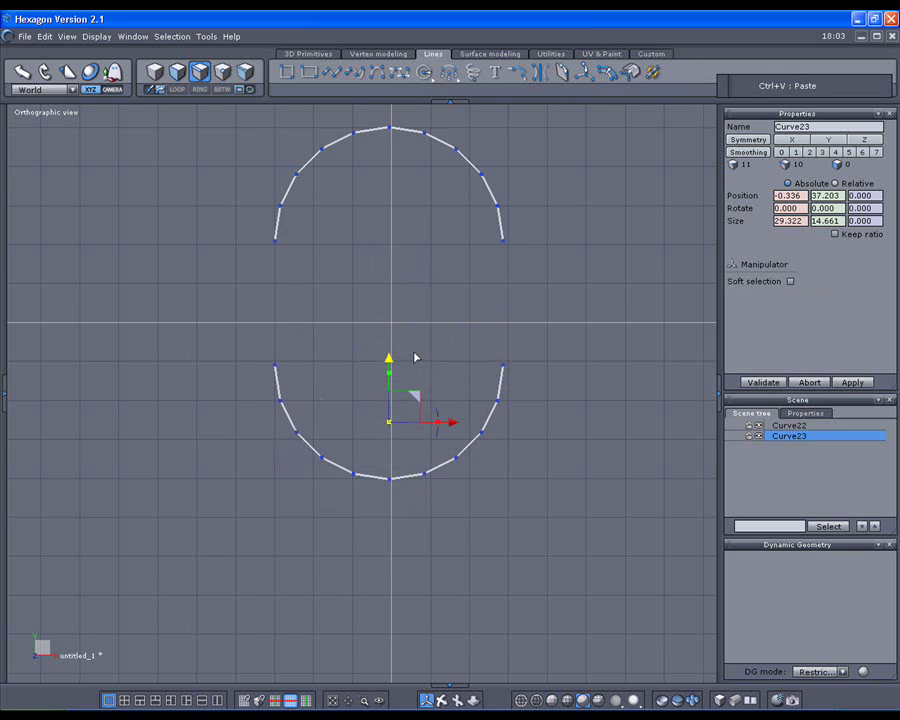
mouse_move(416, 357)
left_mouse_down()
mouse_move(424, 394)
mouse_move(424, 358)
left_mouse_up()
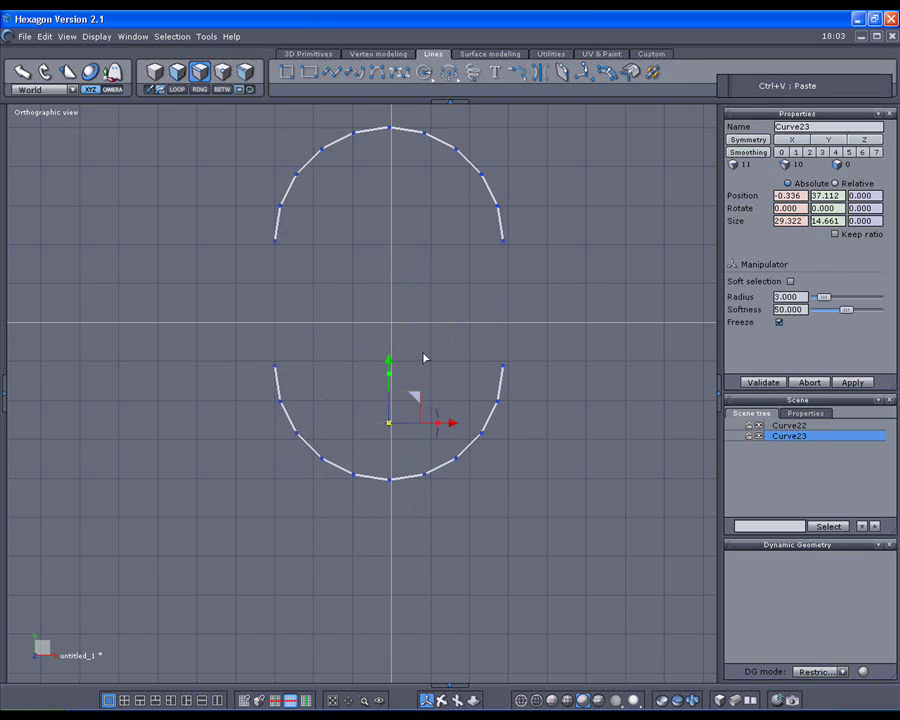
- Draw a polyline joining the left ends of the two arcs, attached to the lower arc, and collapse its dynamic geometry
left_click(333, 73)
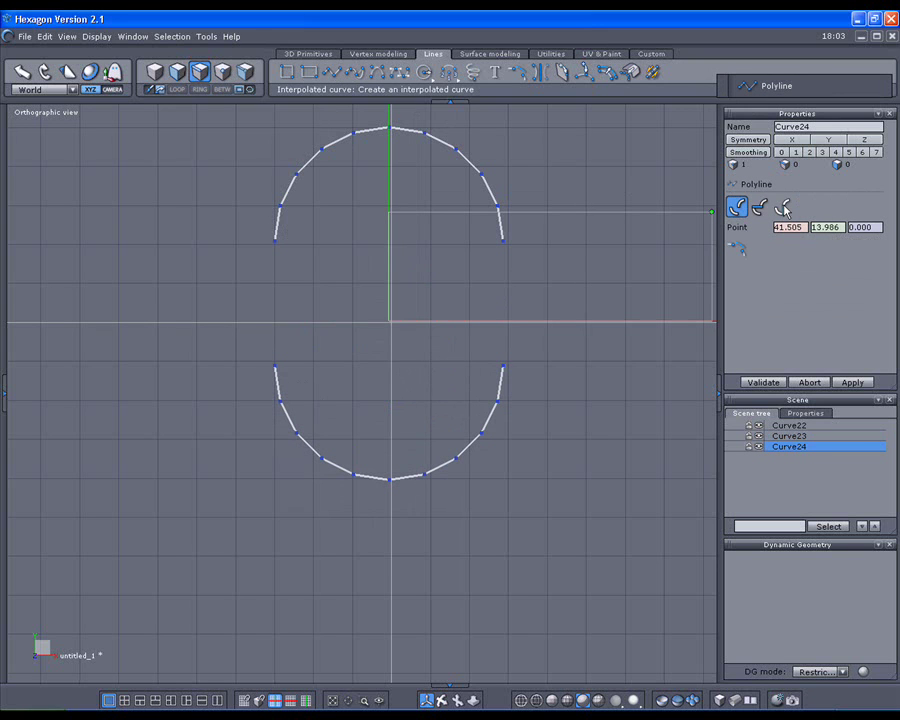
left_click(785, 207)
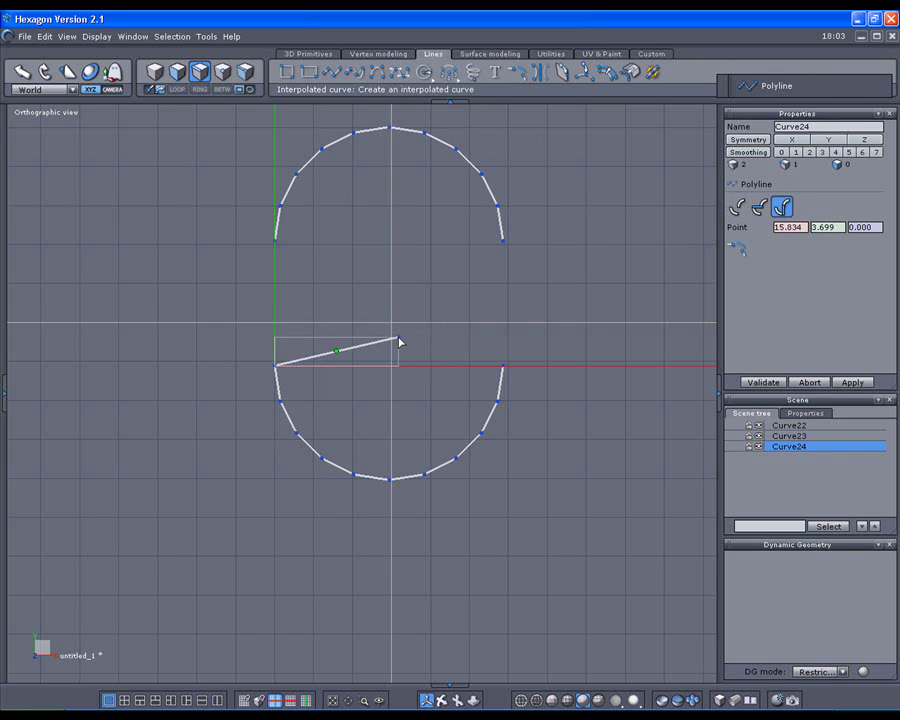
left_click(276, 242)
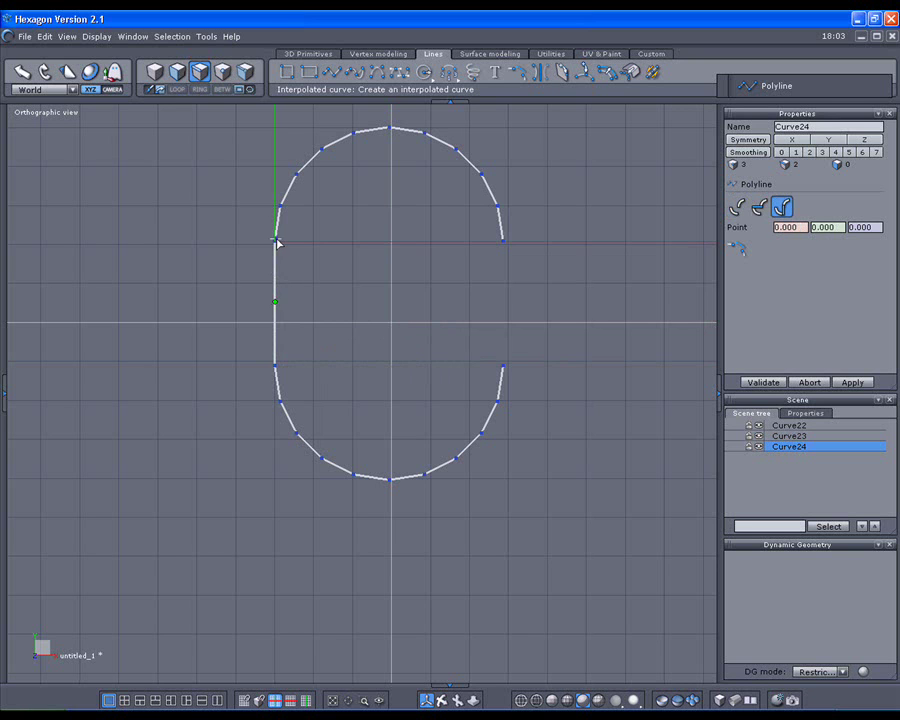
left_click(760, 382)
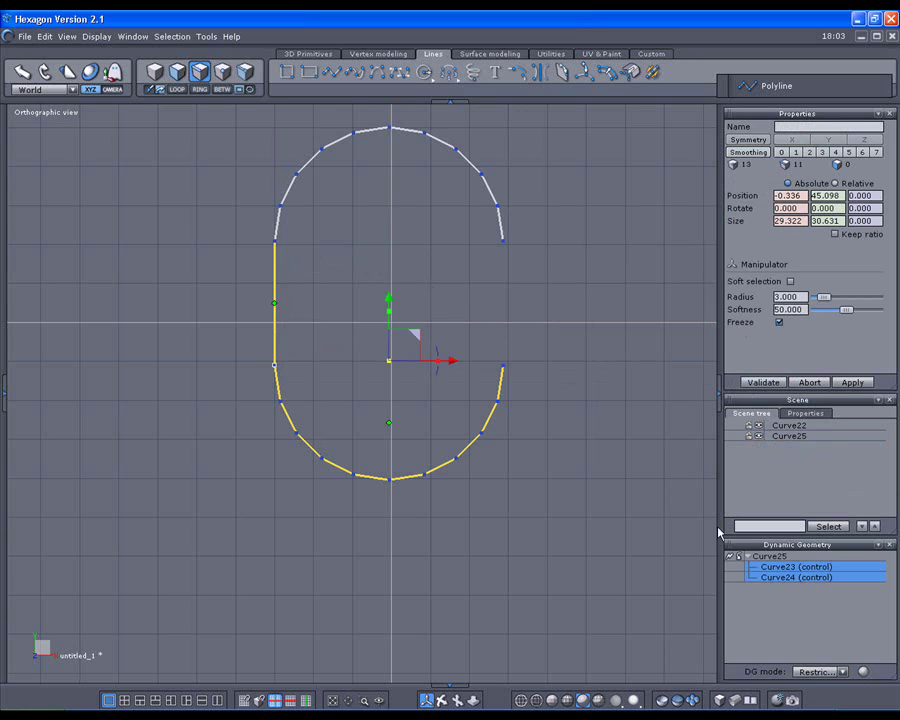
left_click(731, 558)
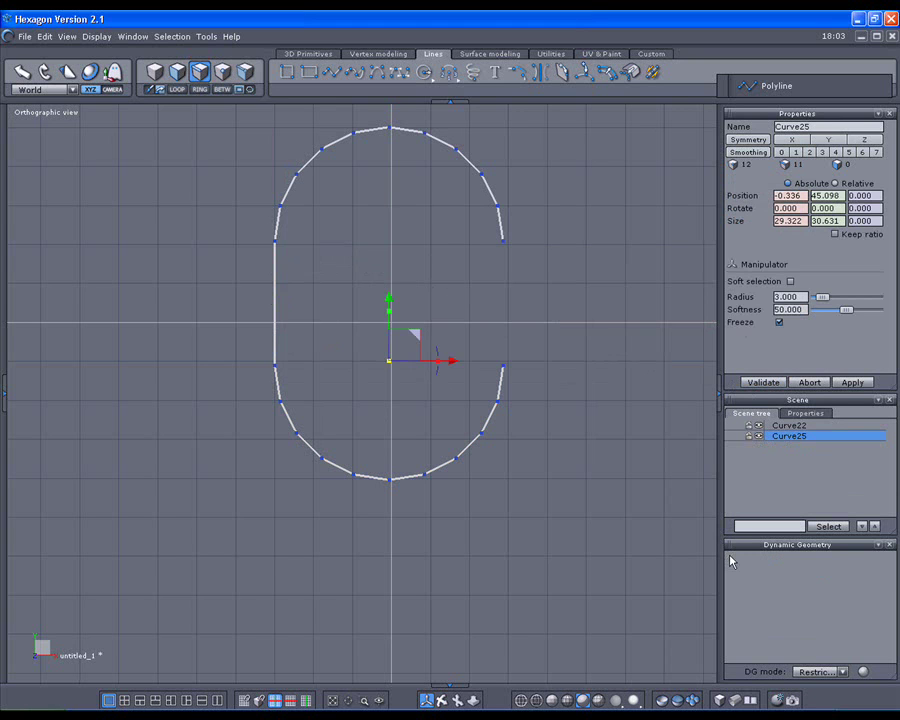
- Weld the upper arc and the lower curve into one curve and close the gap on its right side
left_click(765, 426)
left_click(768, 436)
left_click(467, 55)
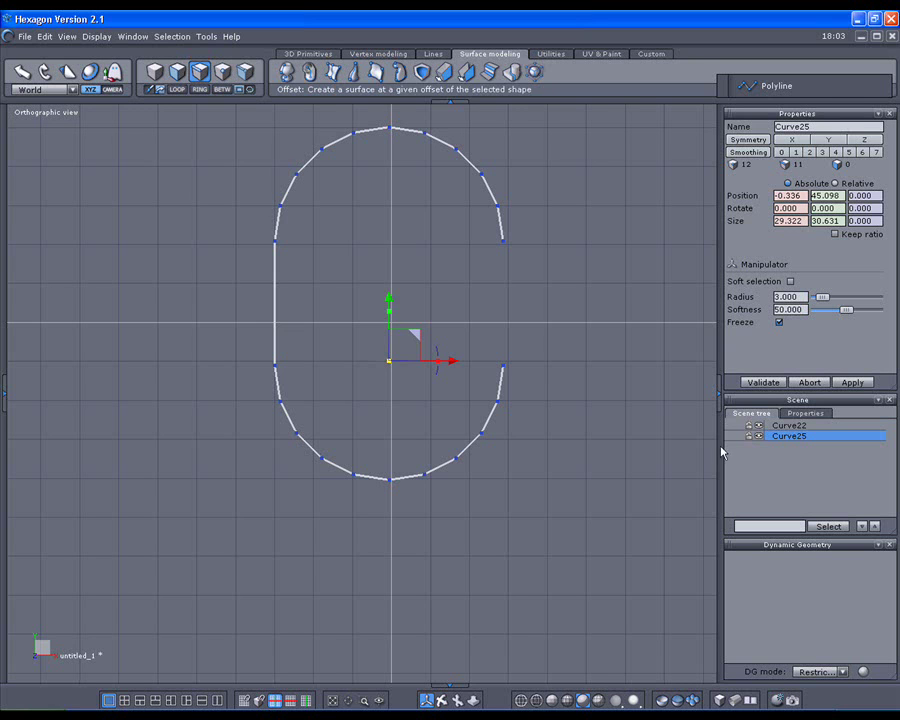
left_click(511, 74)
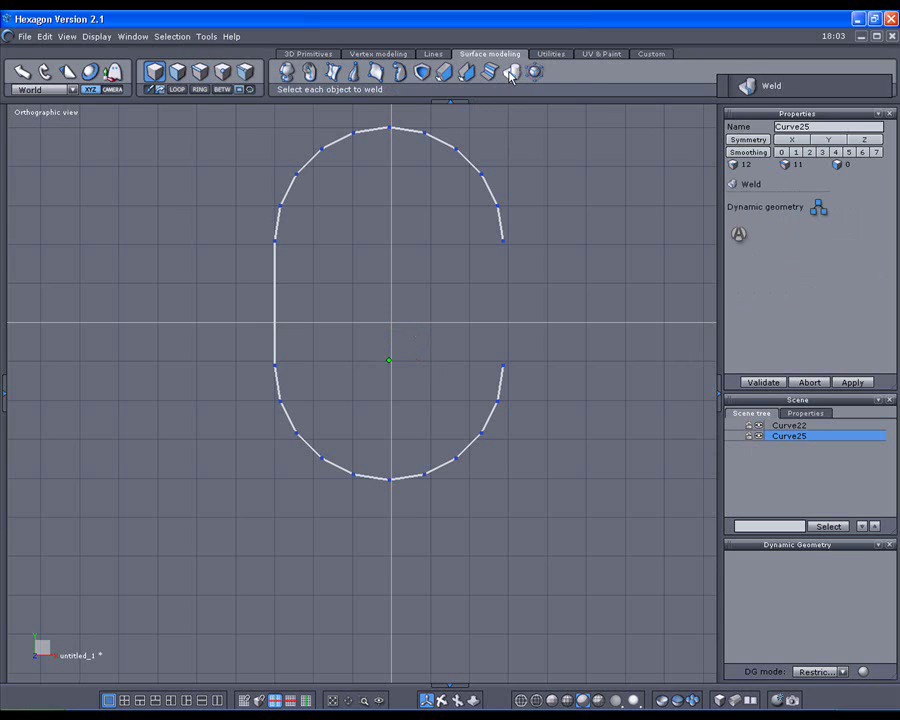
left_click(740, 235)
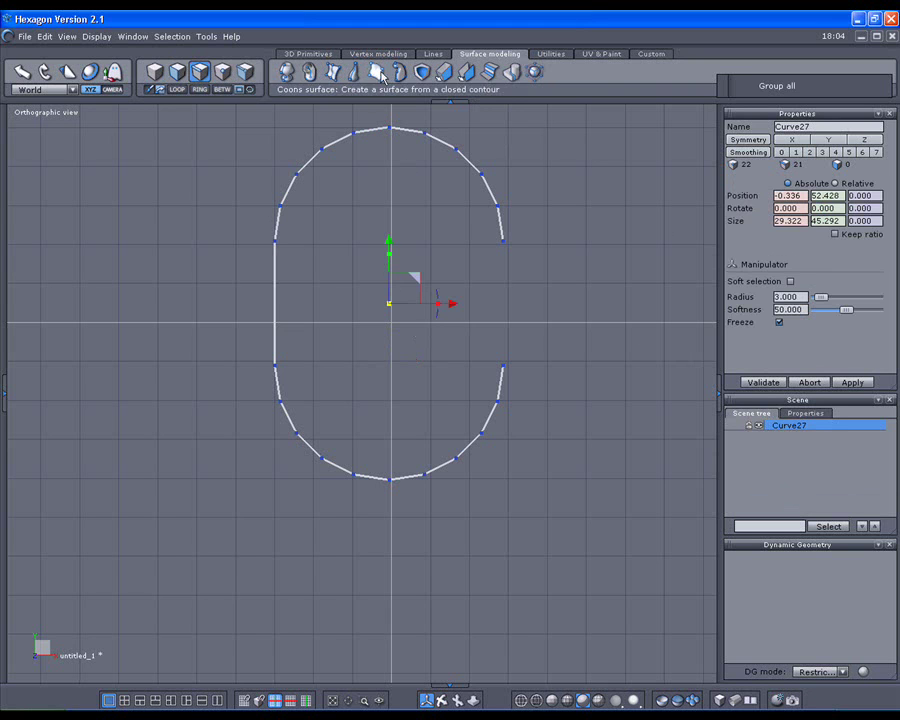
left_click(431, 55)
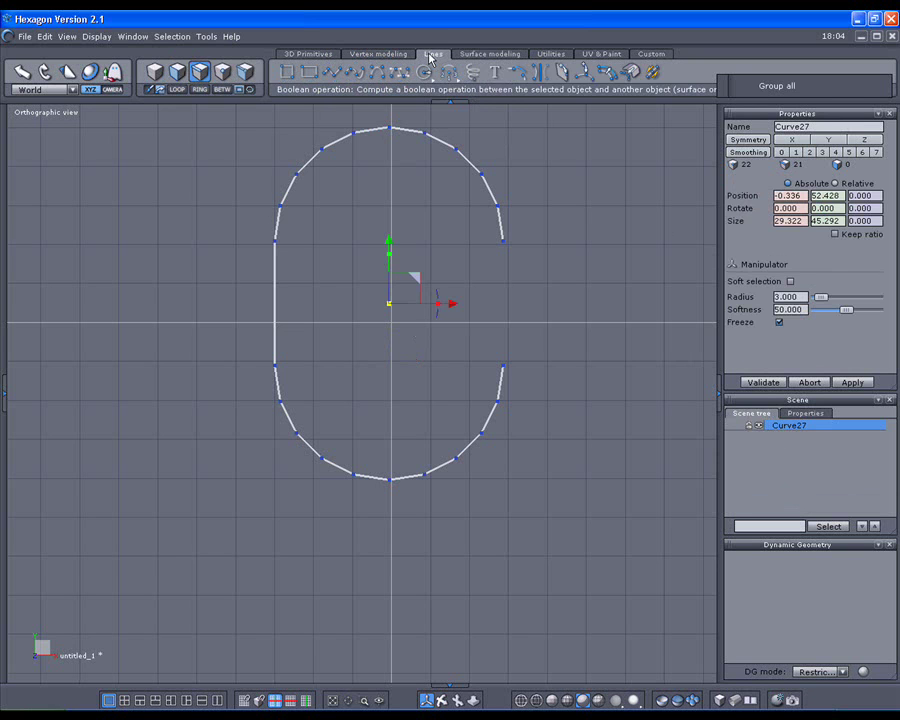
left_click(521, 79)
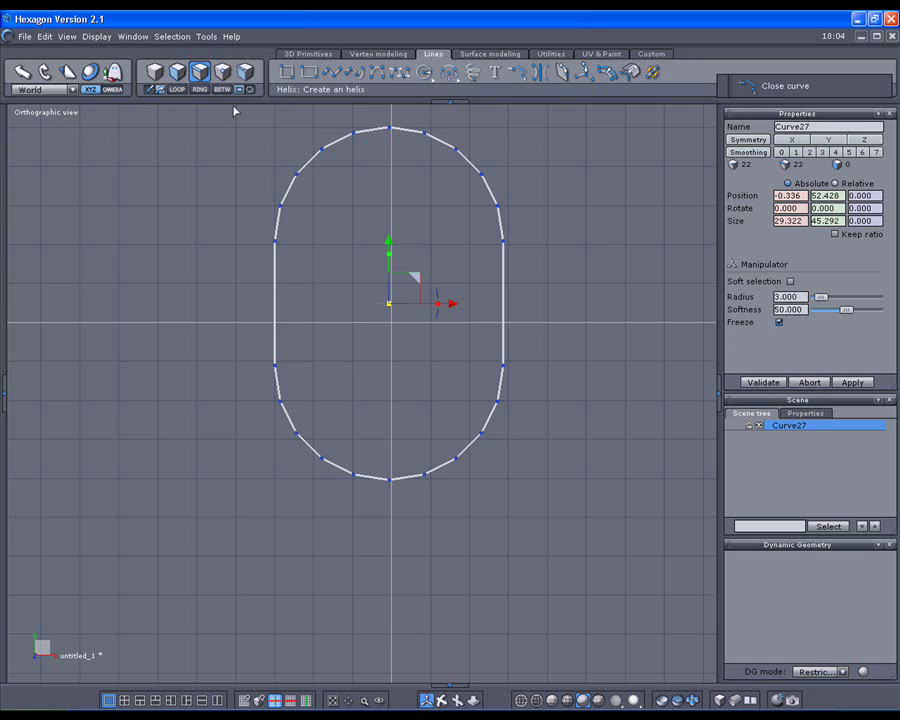
- Subdivide the left straight edge at its middle with Line tessellation, and subdivide both resulting halves the same way
left_click(275, 314)
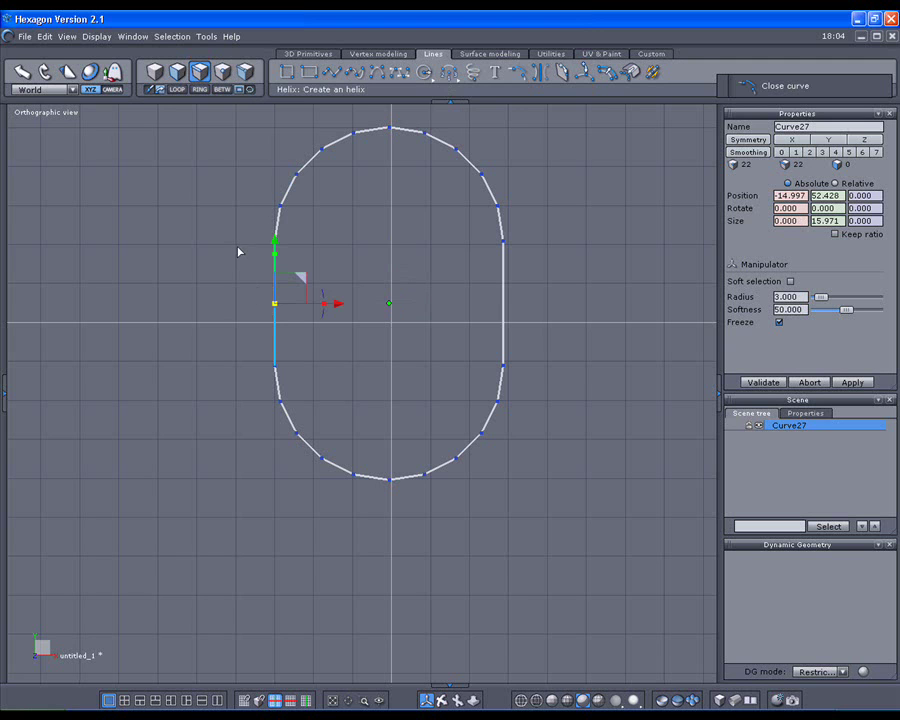
left_click(563, 73)
left_click(277, 281)
left_click(277, 332, "shift")
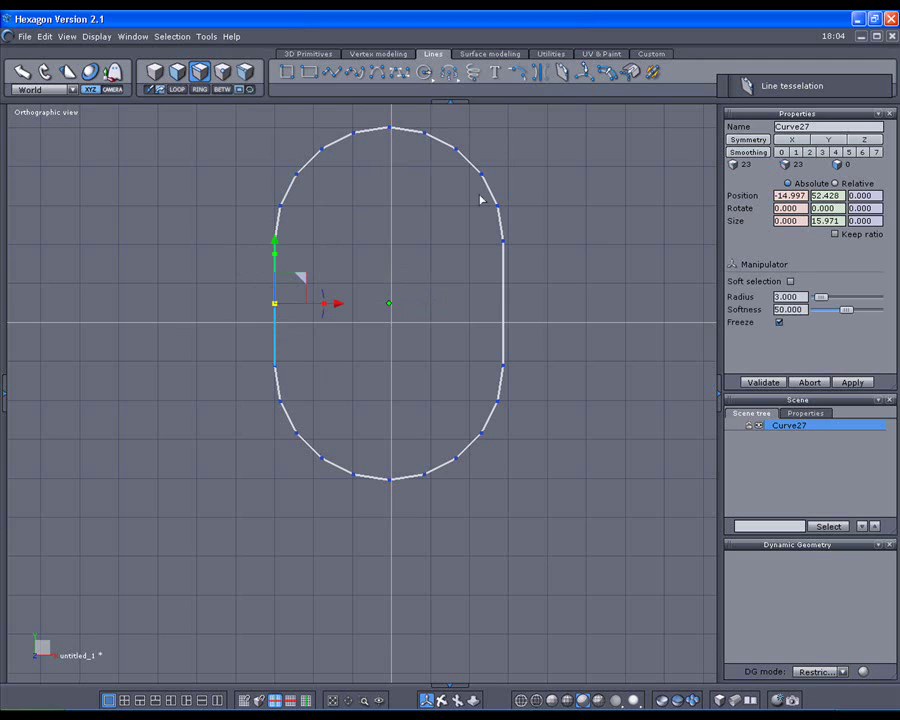
left_click(563, 73)
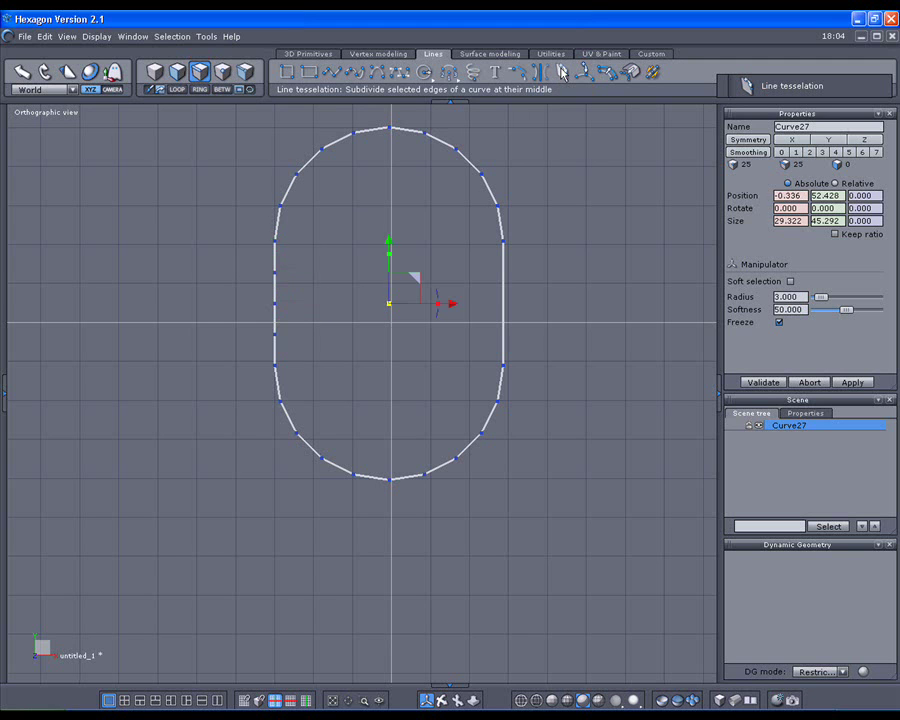
- Scale the upper and lower new points on the left side vertically to about 2.9 units apart and dissolve the point between them
left_click(225, 73)
left_click(275, 274)
left_click(278, 343)
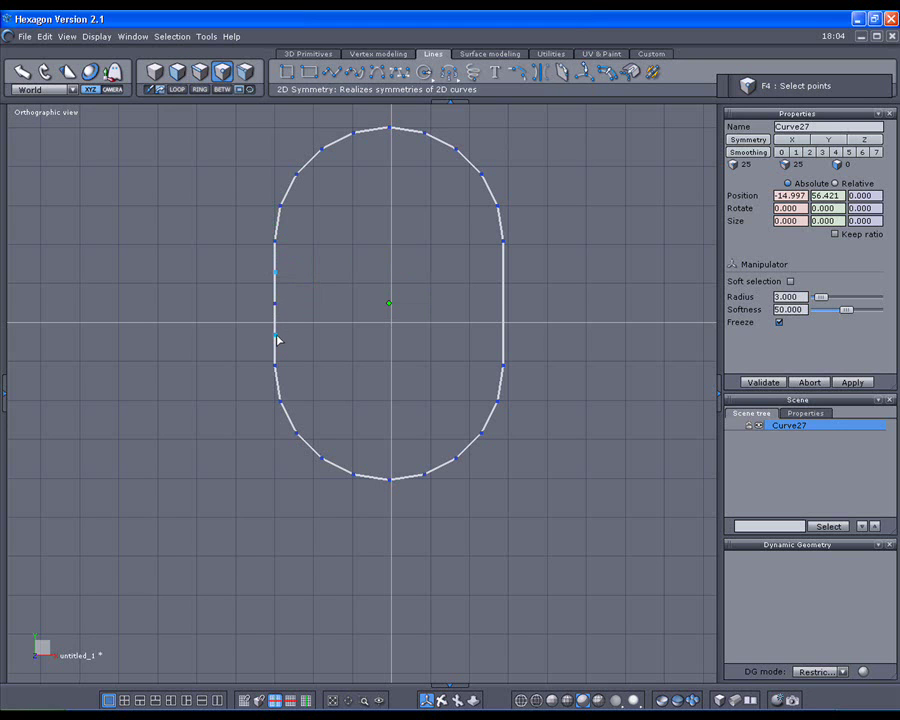
left_click_drag(274, 252, 274, 264)
scroll(287, 322, "up", 3)
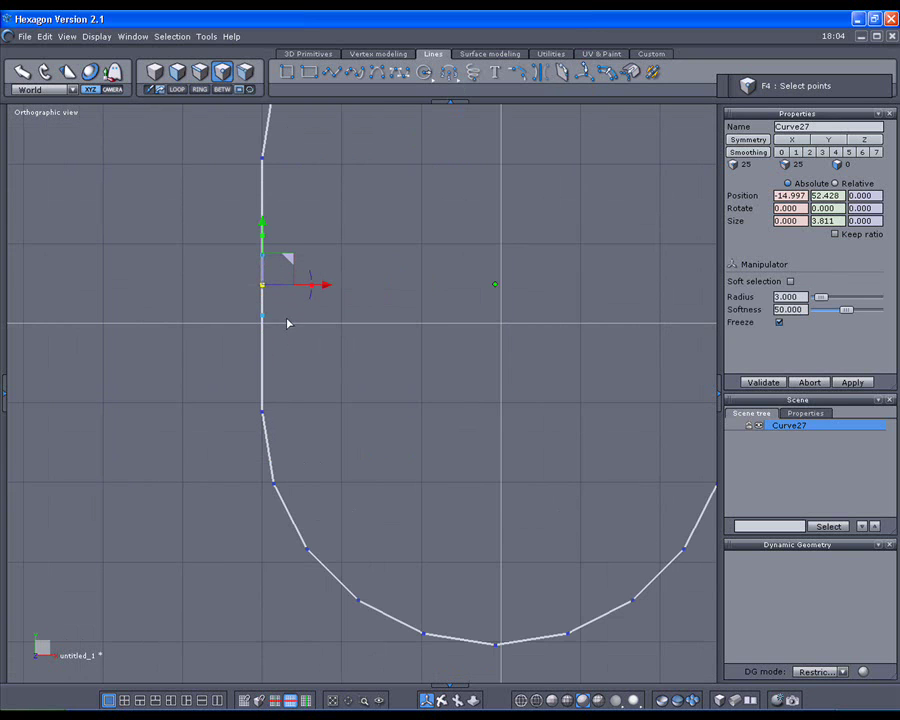
left_click(263, 236, "shift")
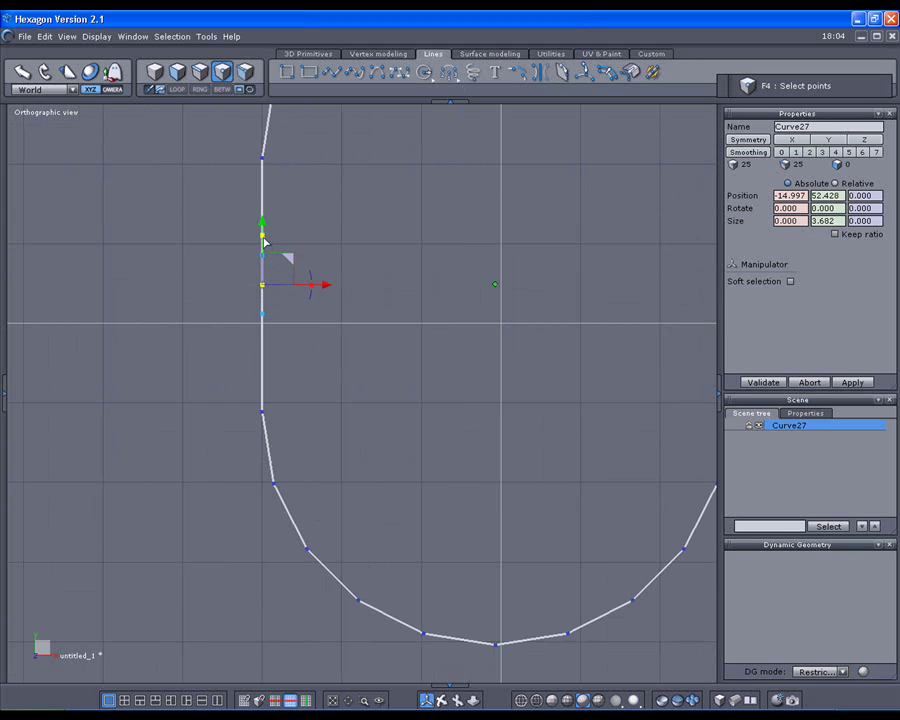
left_click_drag(263, 243, 262, 248)
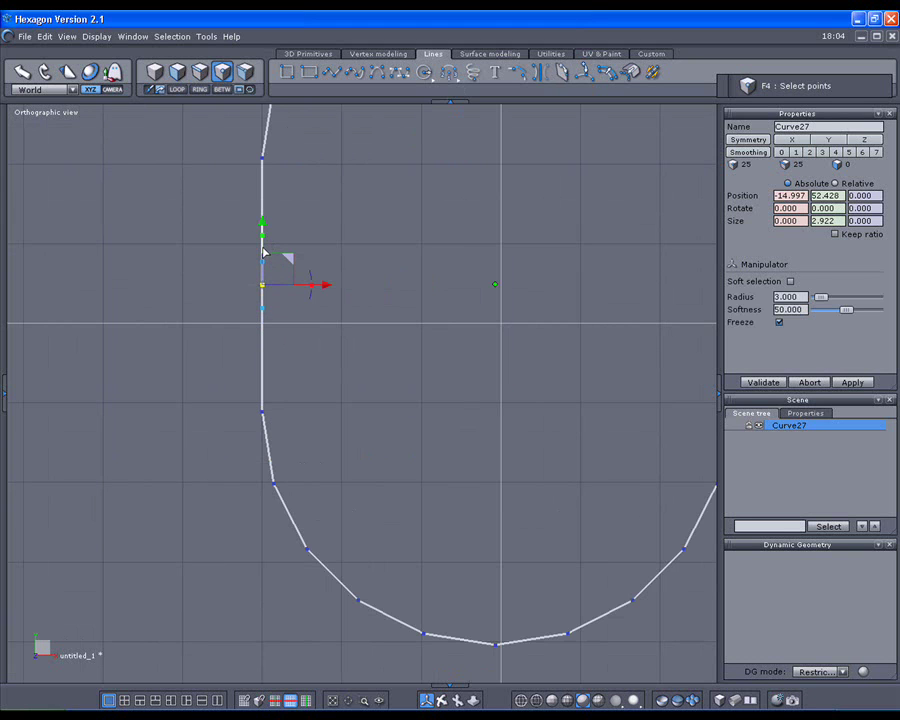
left_click(338, 249)
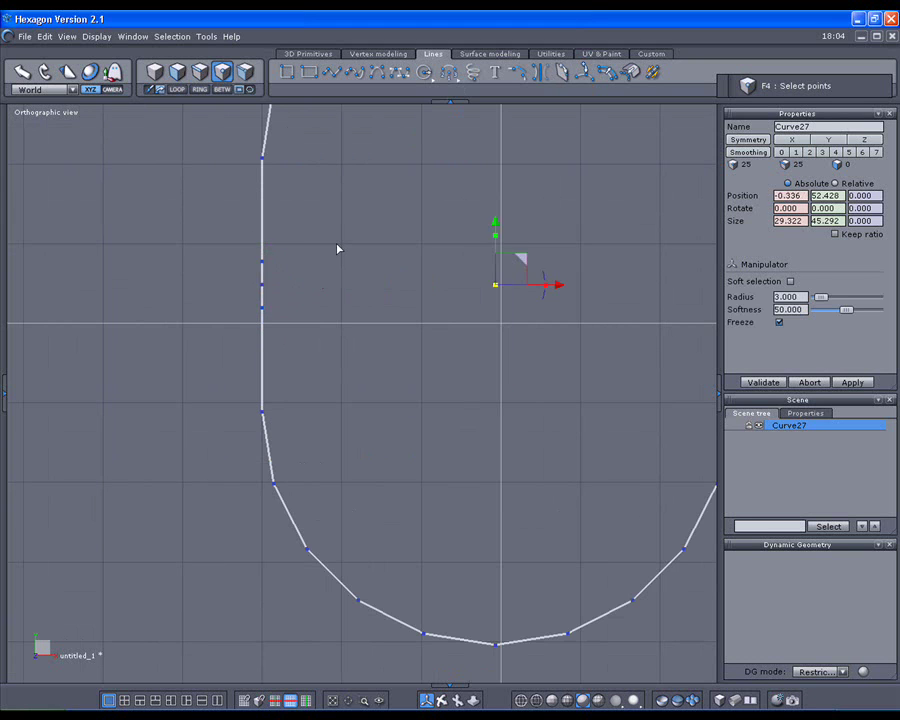
left_click(264, 288)
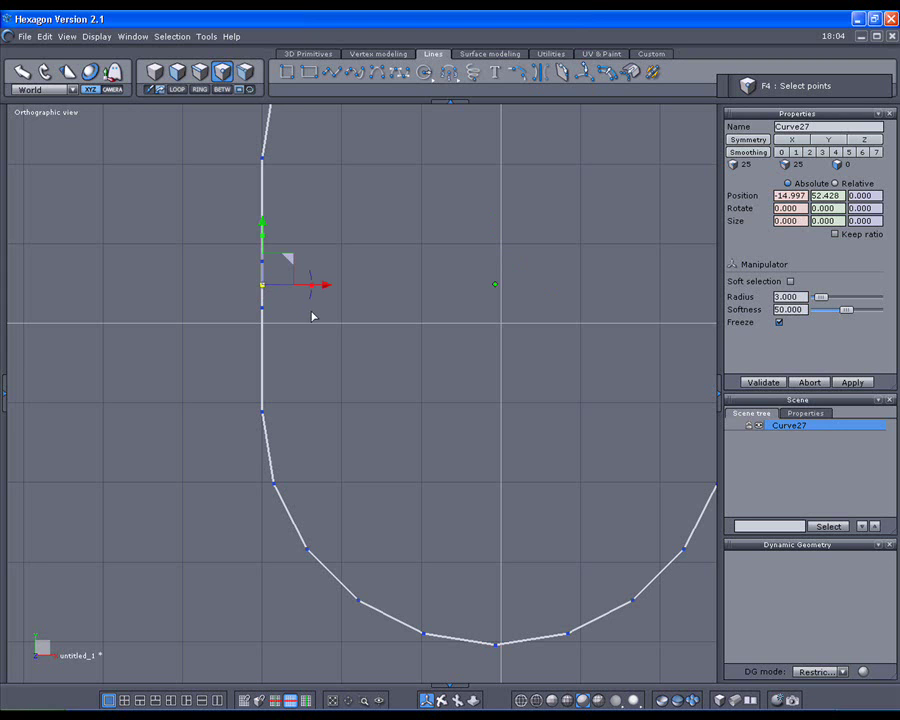
key("BackSpace")
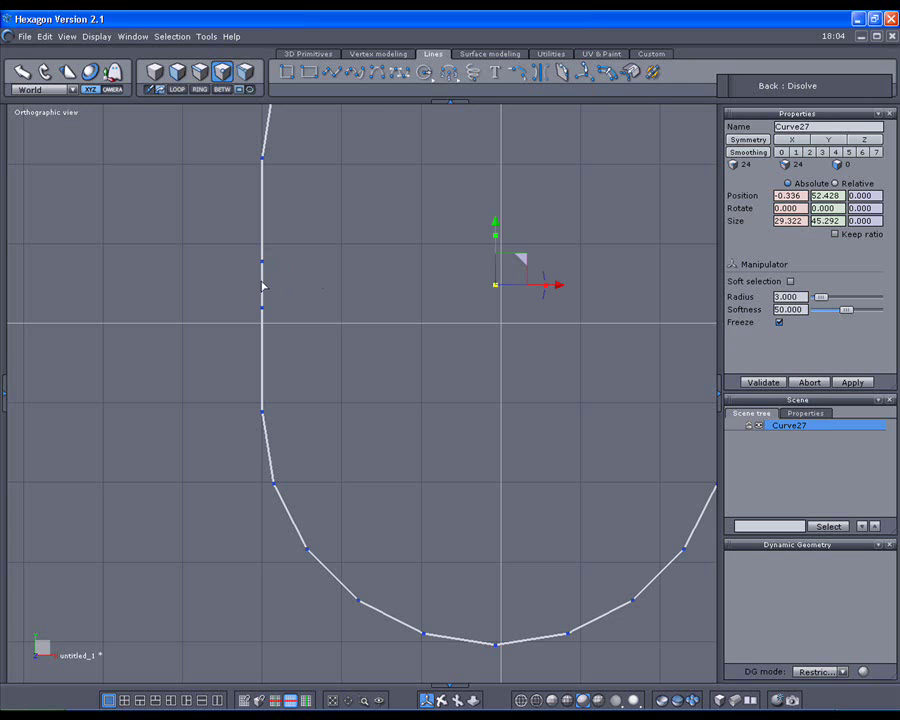
- Turn the closed curve into a round tube with the Thickness tool, about 9 units thick with 8 points
scroll(335, 338, "down", 2)
middle_click_drag(339, 334, 299, 357)
scroll(295, 350, "down", 2)
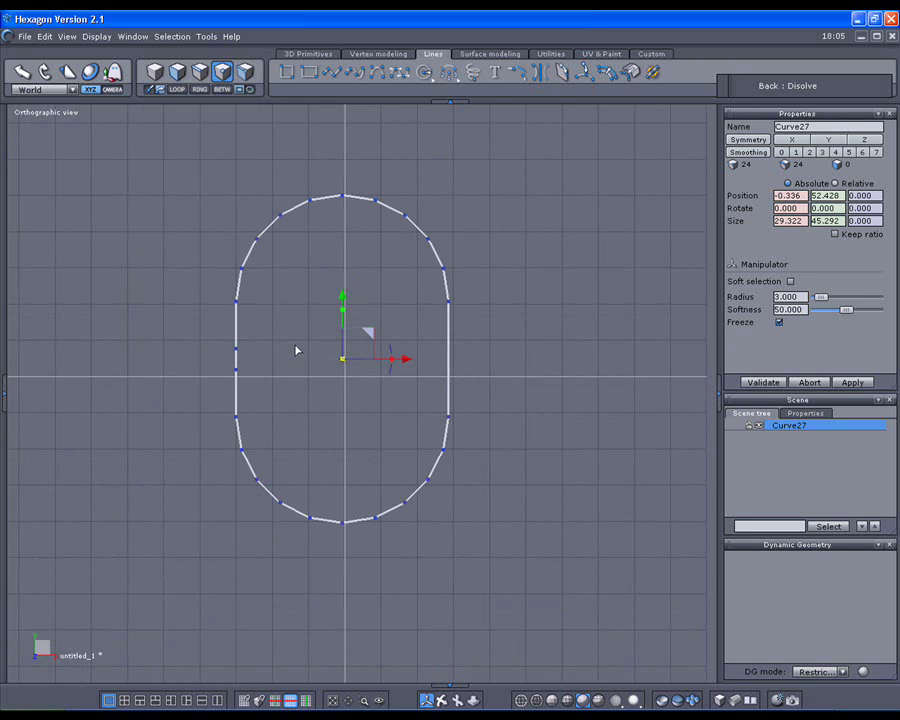
left_click(155, 72)
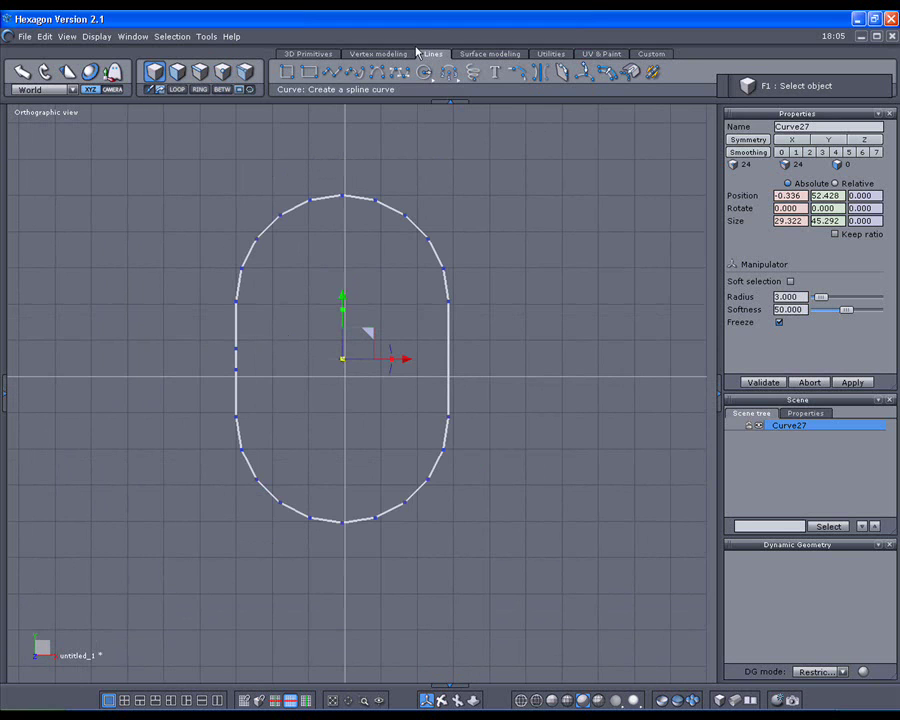
left_click(484, 55)
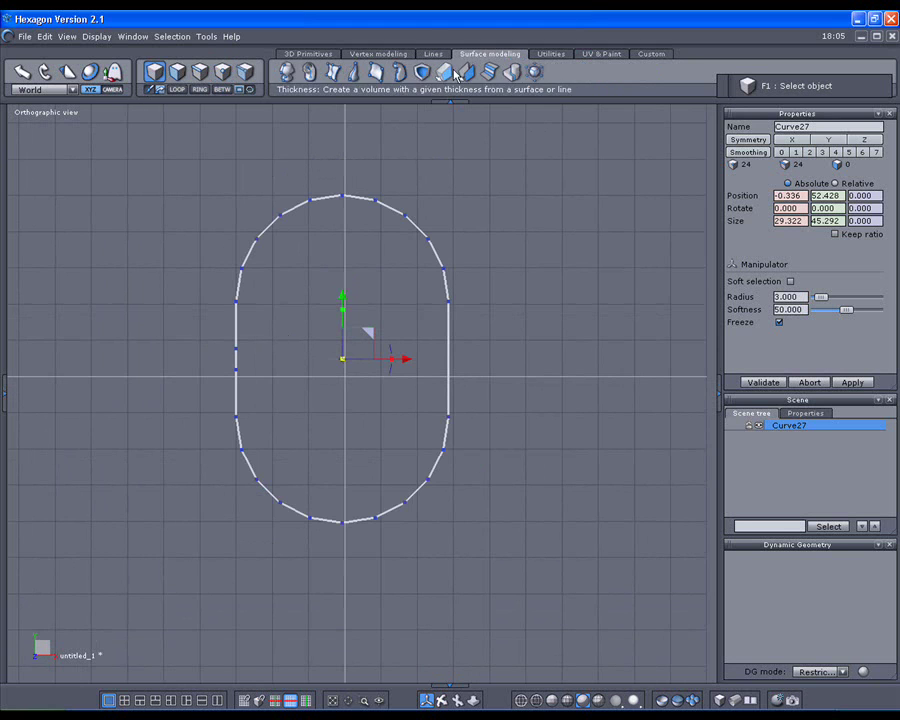
left_click(445, 75)
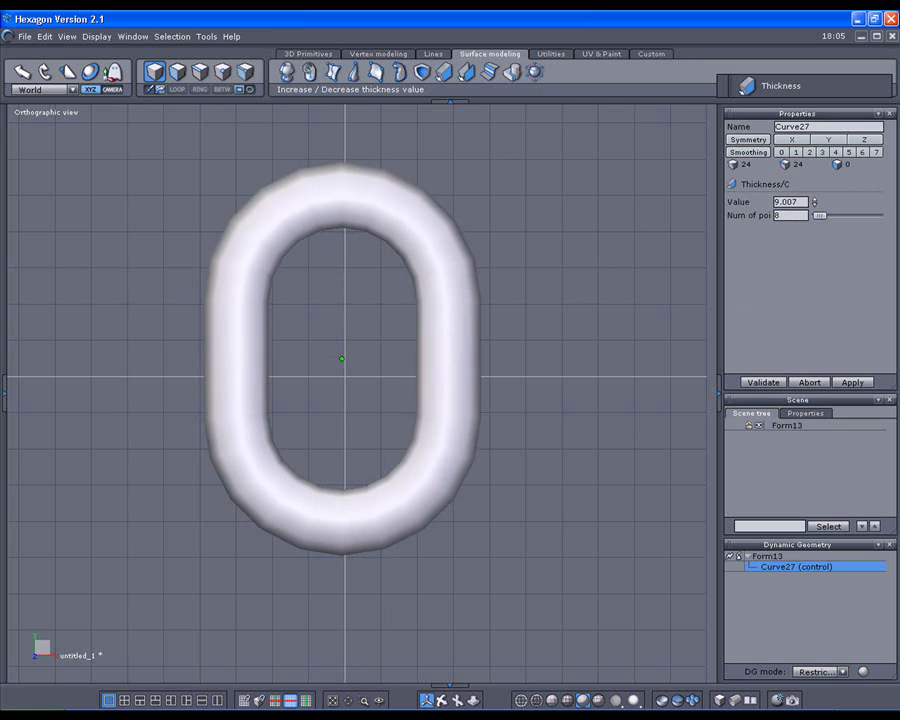
left_click(814, 199)
left_click(763, 382)
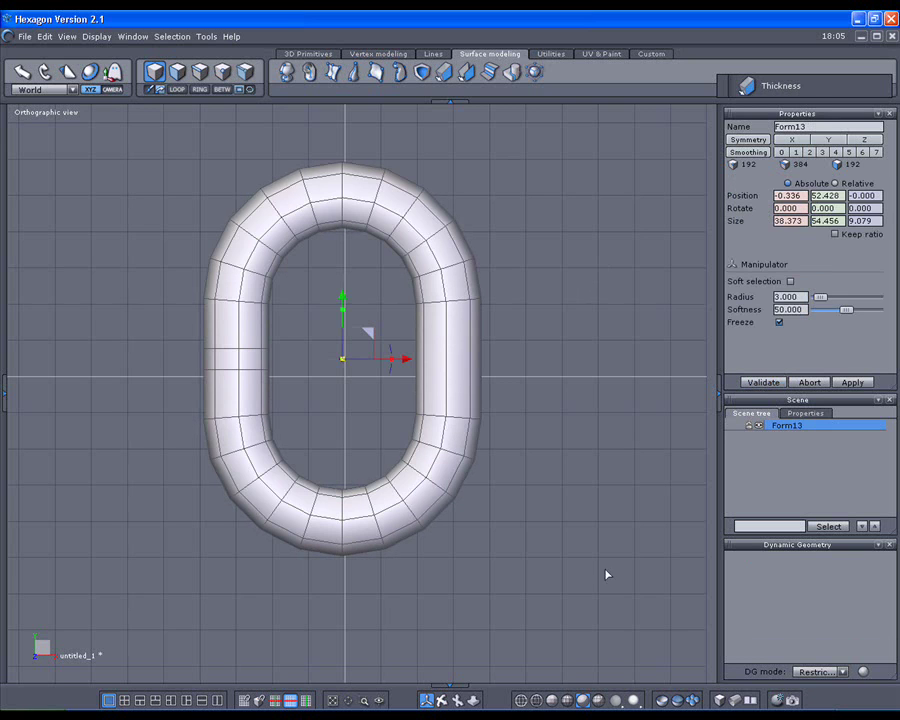
- Extrude the narrow face loop on the link's left side outward to about 10.9 units wide and scale its height to about 2.7 units
key("F2")
left_click(224, 357)
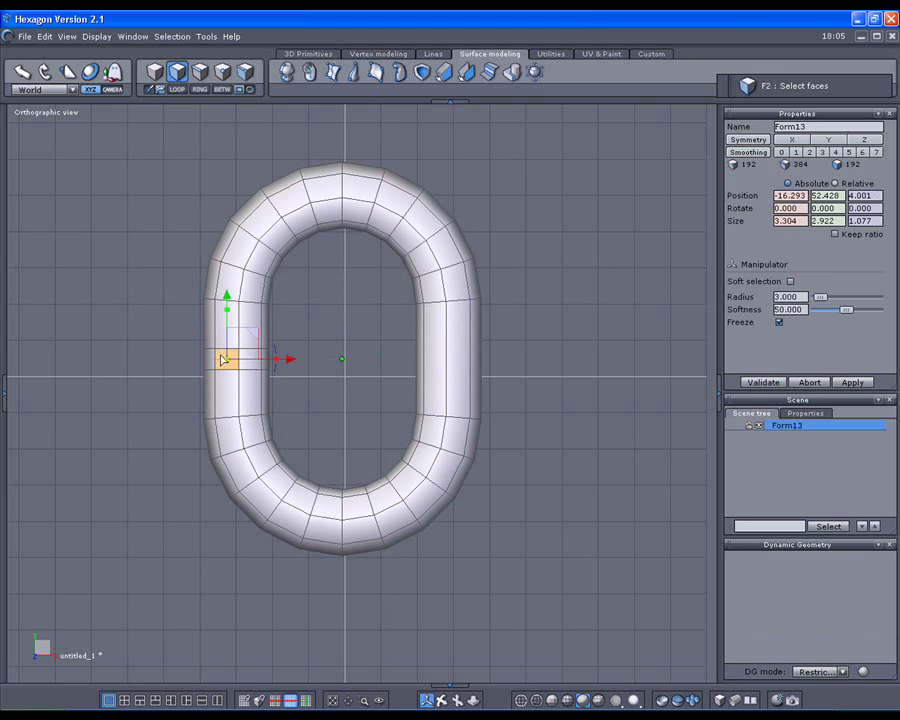
left_click(177, 89)
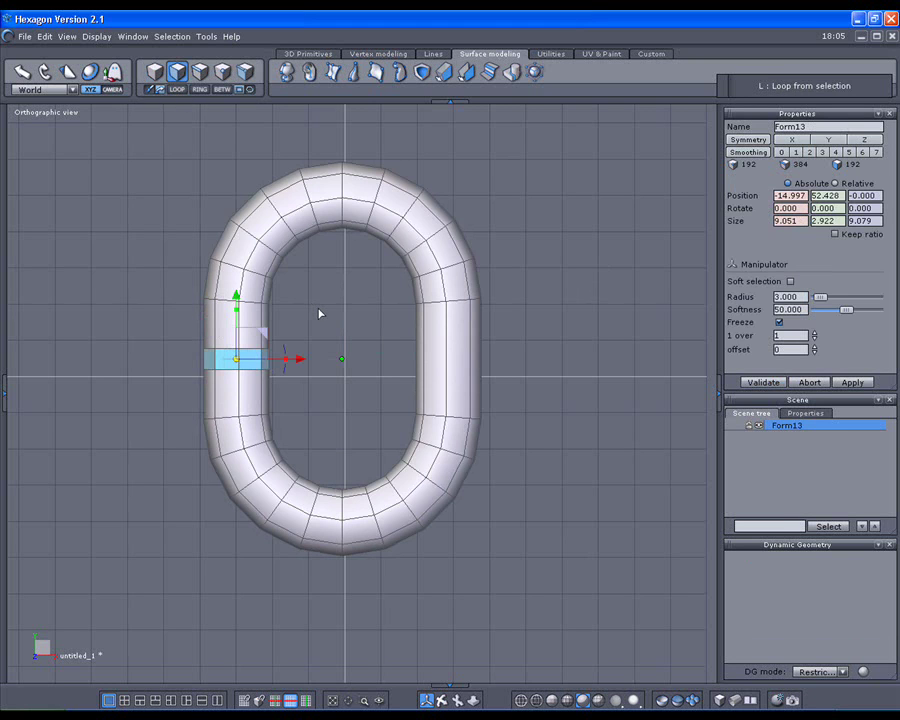
right_click_drag(315, 309, 398, 411)
scroll(289, 389, "up", 3)
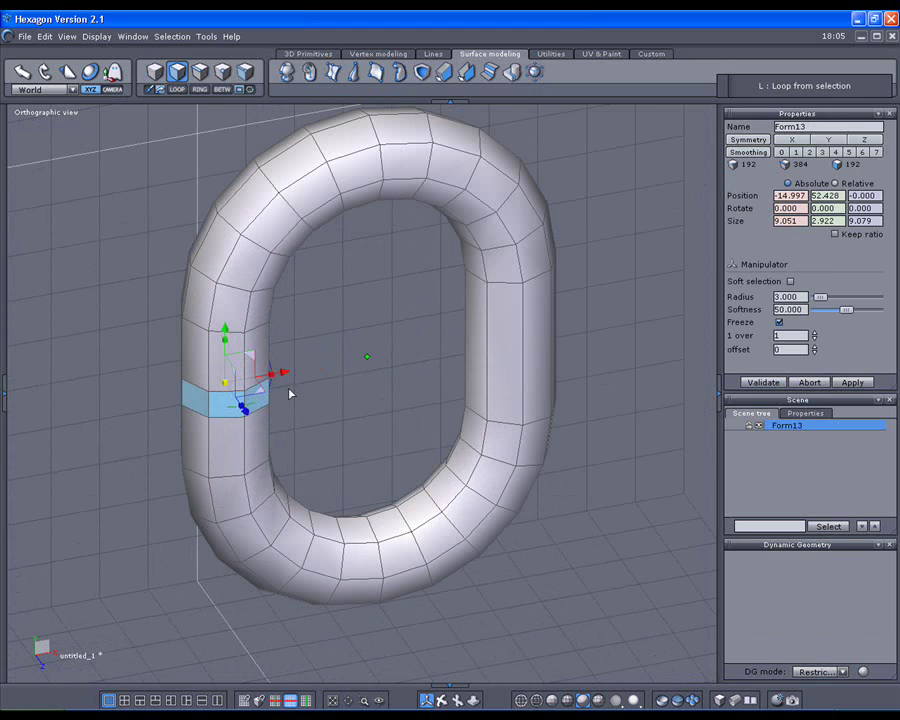
key("ctrl")
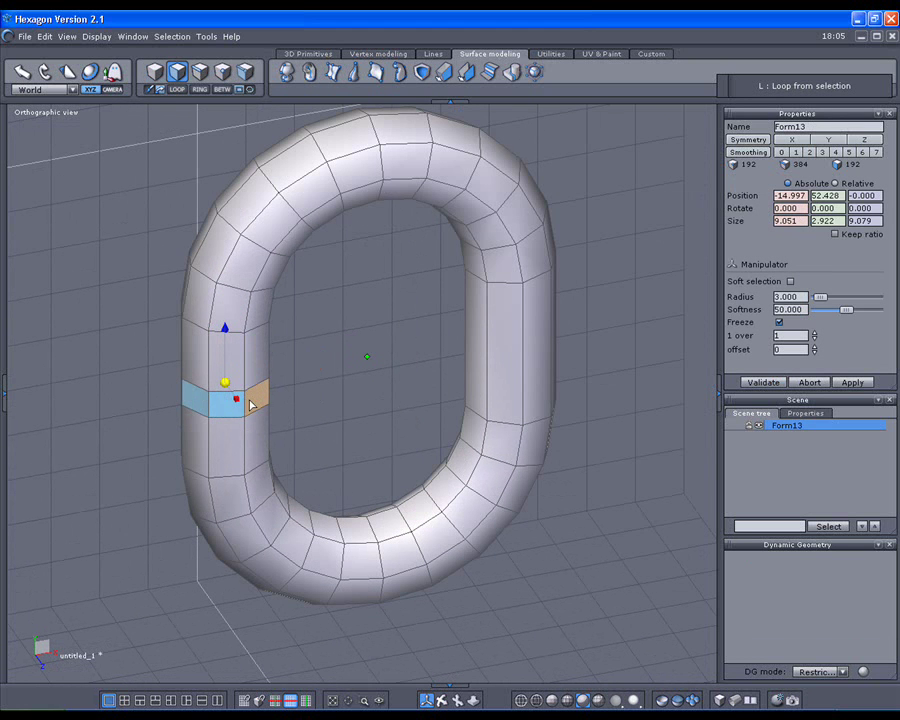
left_click_drag(237, 399, 281, 411, "ctrl")
middle_click_drag(313, 413, 306, 274)
scroll(295, 340, "up", 5)
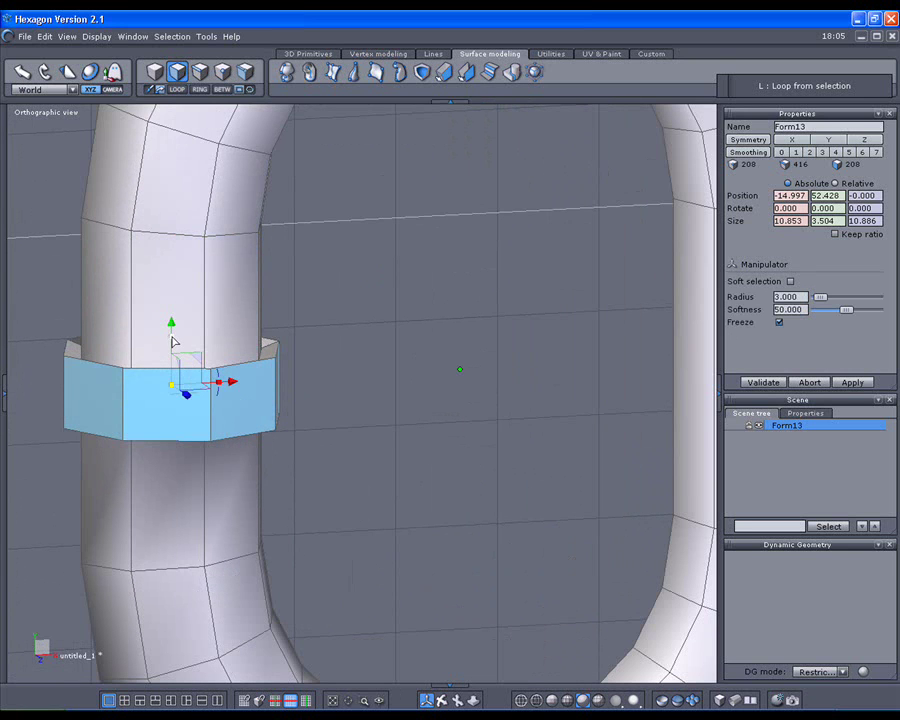
left_click_drag(172, 342, 170, 353)
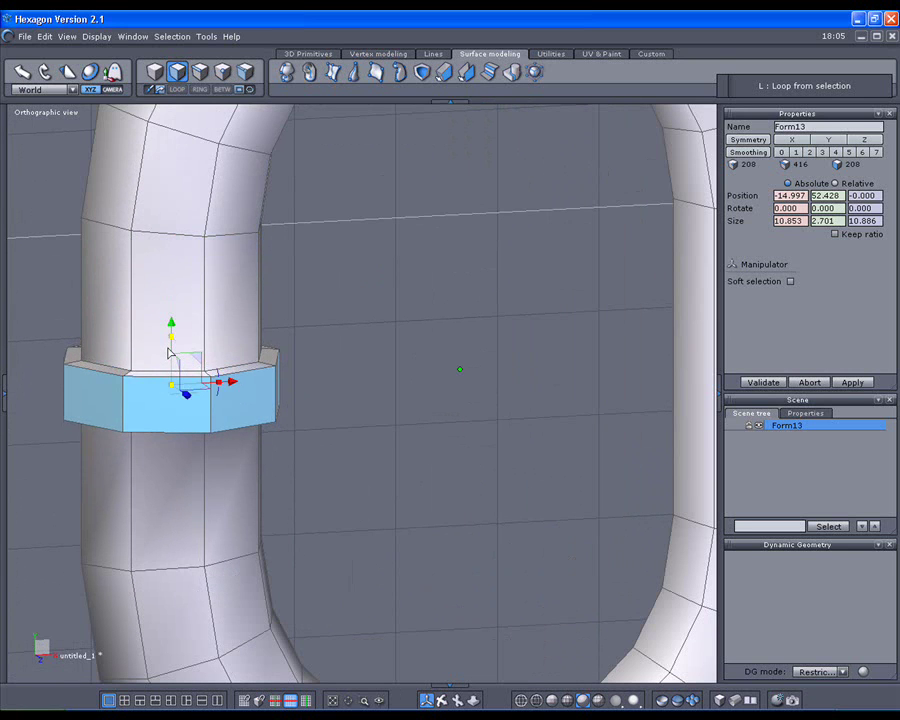
- Add edge loops just inside the collar's upper and lower outer rims with Extract edge along edge, about 2.3 units apart
scroll(306, 378, "down", 5)
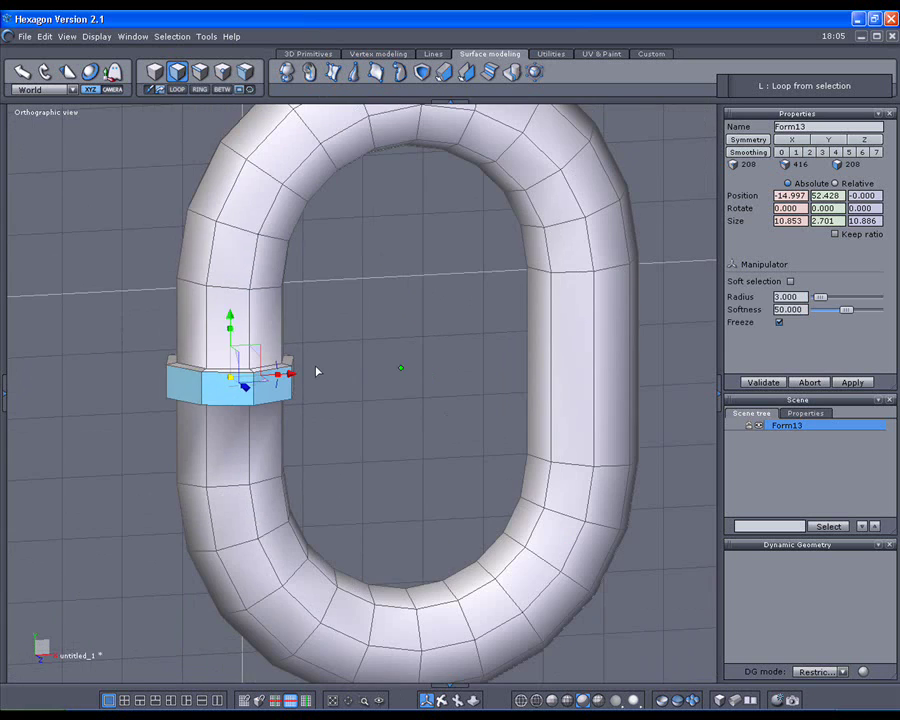
middle_click_drag(333, 365, 362, 398)
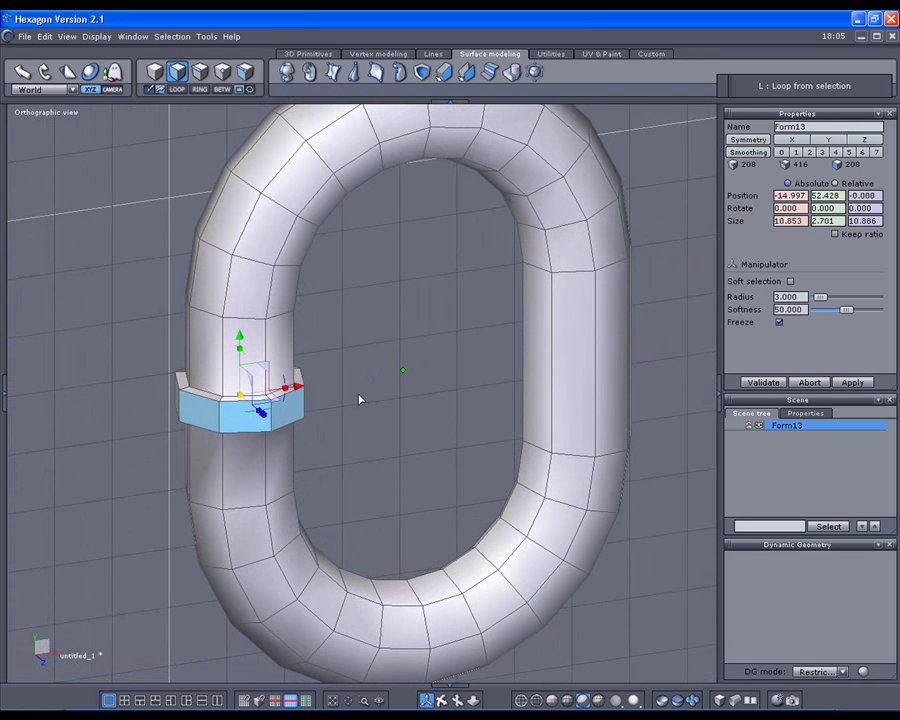
left_click(373, 55)
left_click(379, 72)
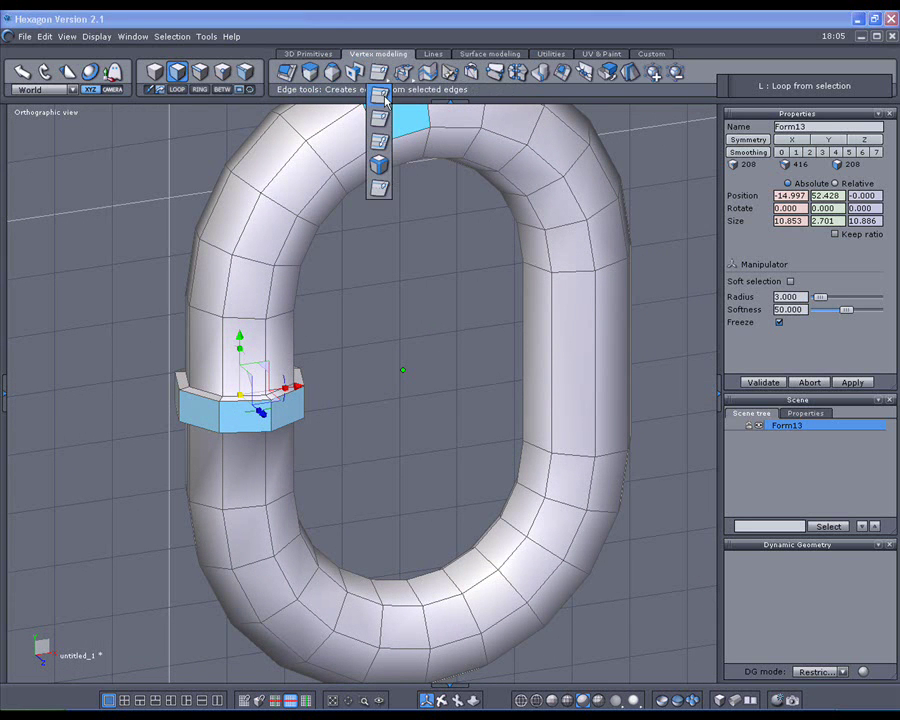
left_click(379, 118)
scroll(238, 415, "up", 3)
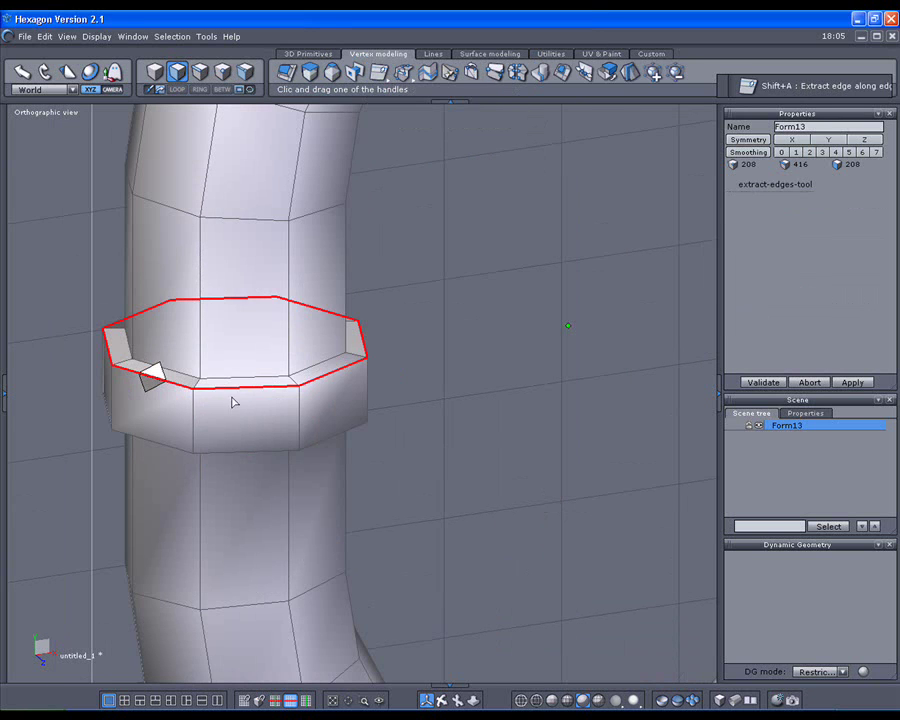
left_click(230, 393)
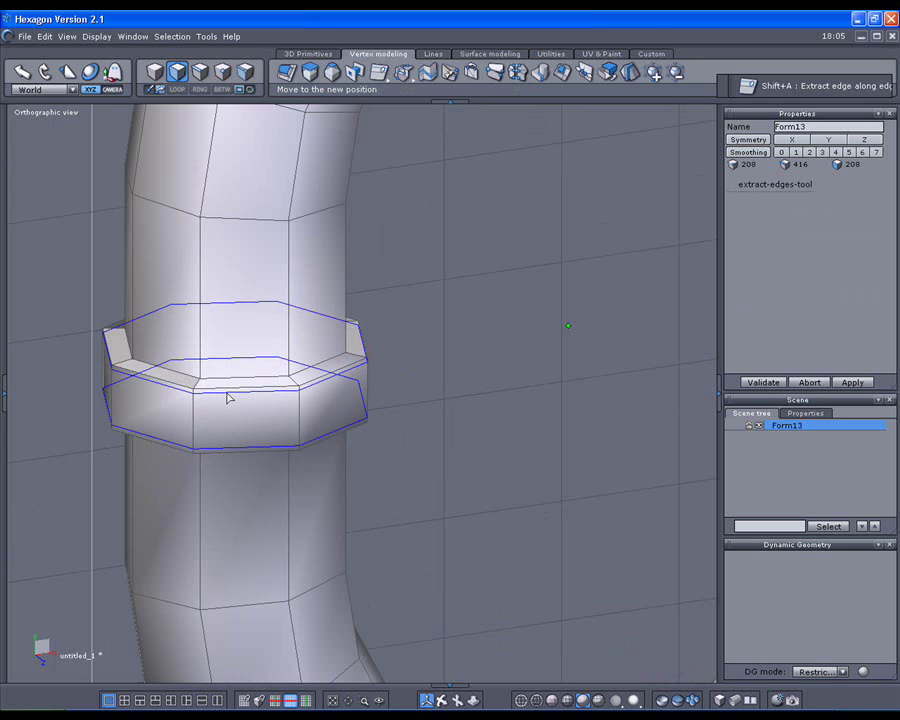
left_click(226, 398)
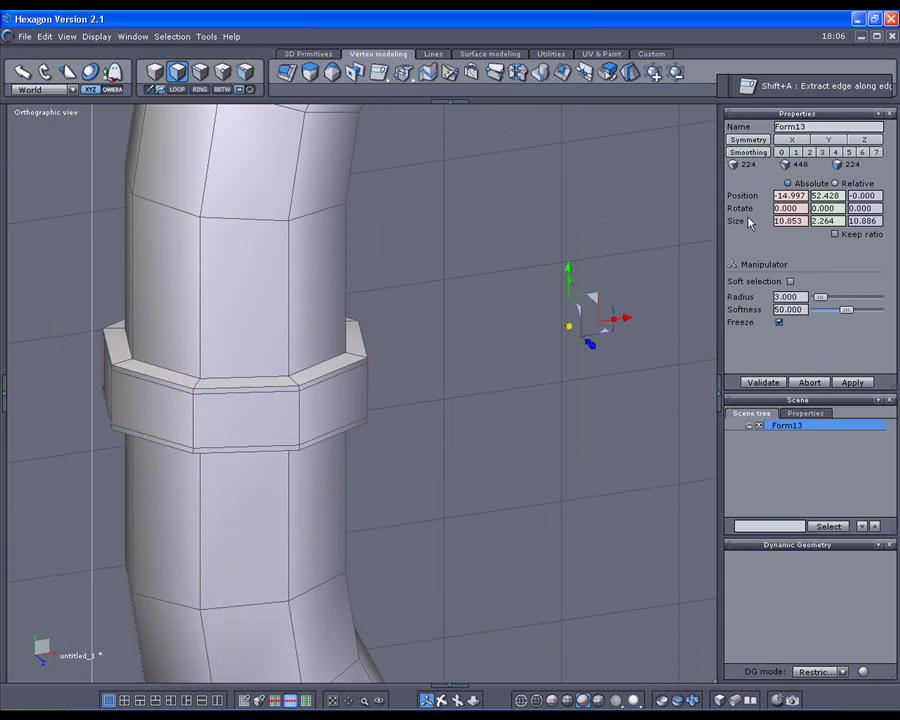
- Preview the link at smoothing level 2 around the collar and remove the smoothing
left_click(810, 152)
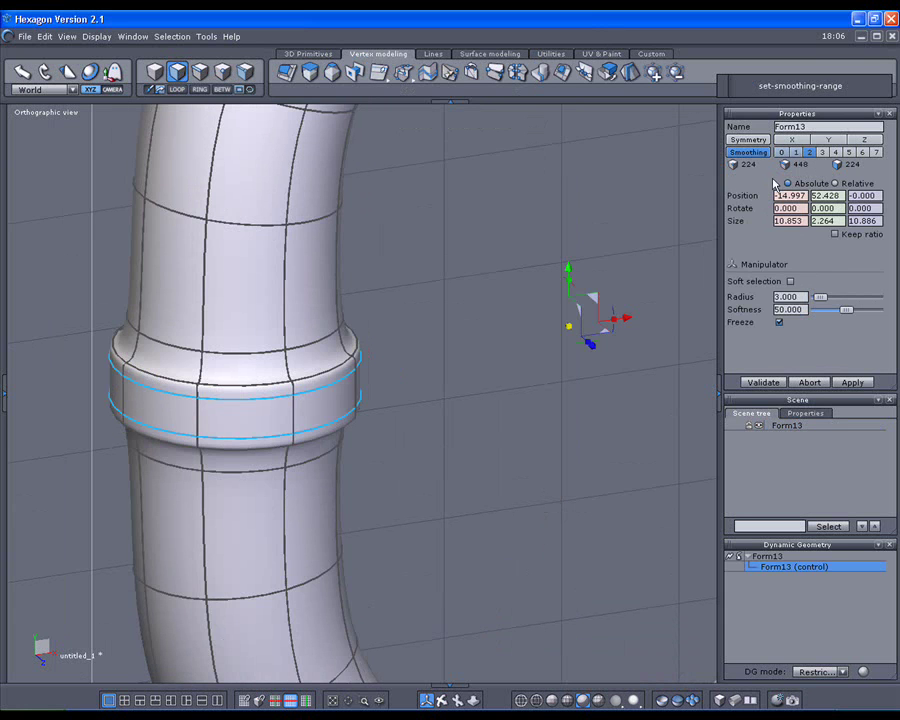
scroll(490, 357, "down", 3)
middle_click_drag(517, 345, 348, 356)
left_click(619, 283)
left_click(619, 283)
right_click_drag(624, 342, 582, 289)
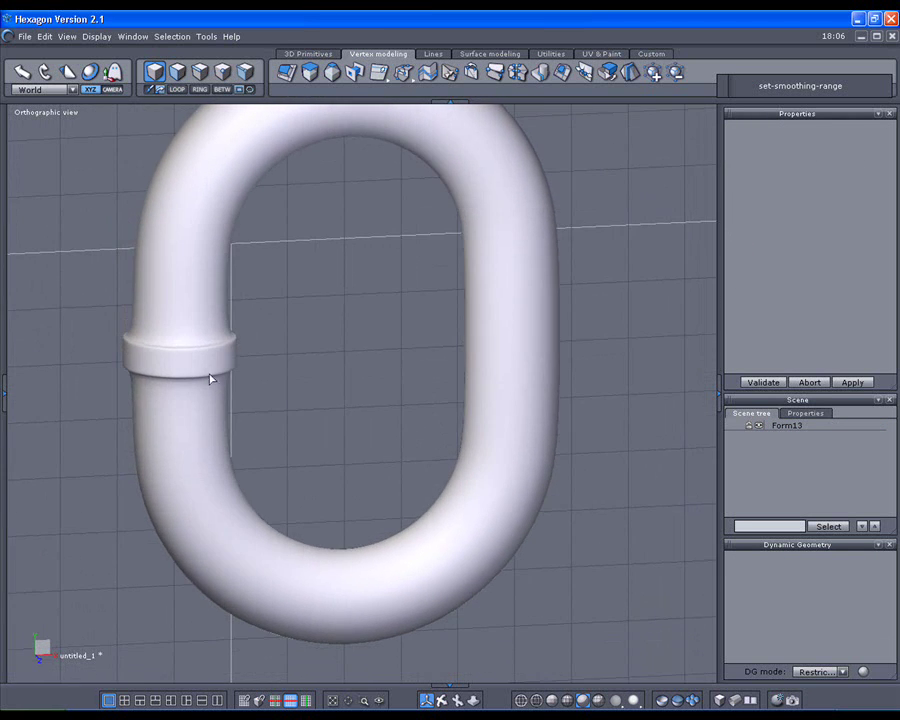
scroll(211, 372, "up", 3)
left_click(205, 352)
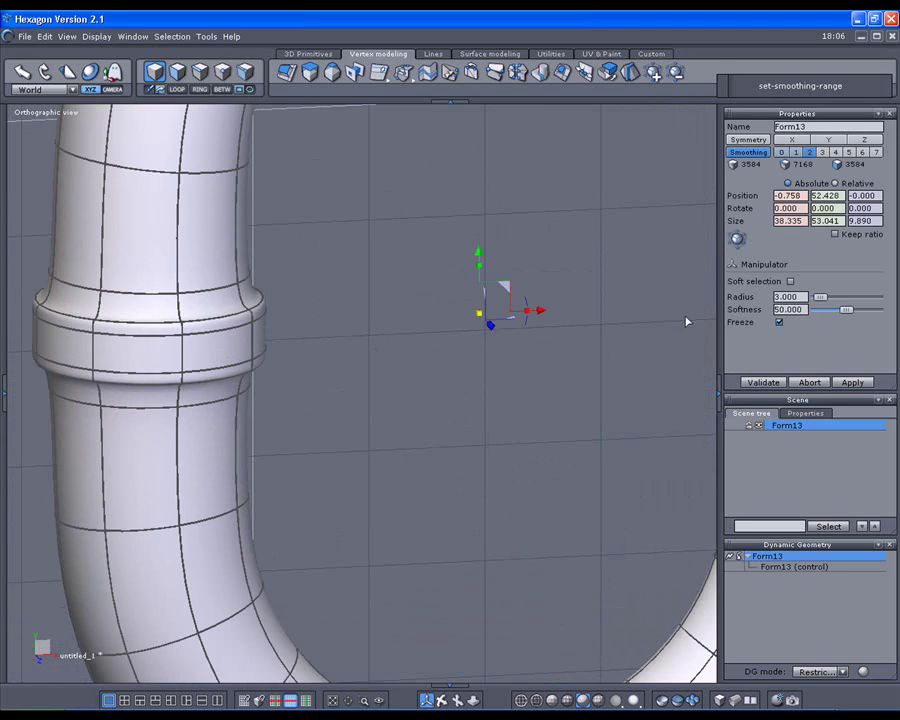
left_click(738, 556)
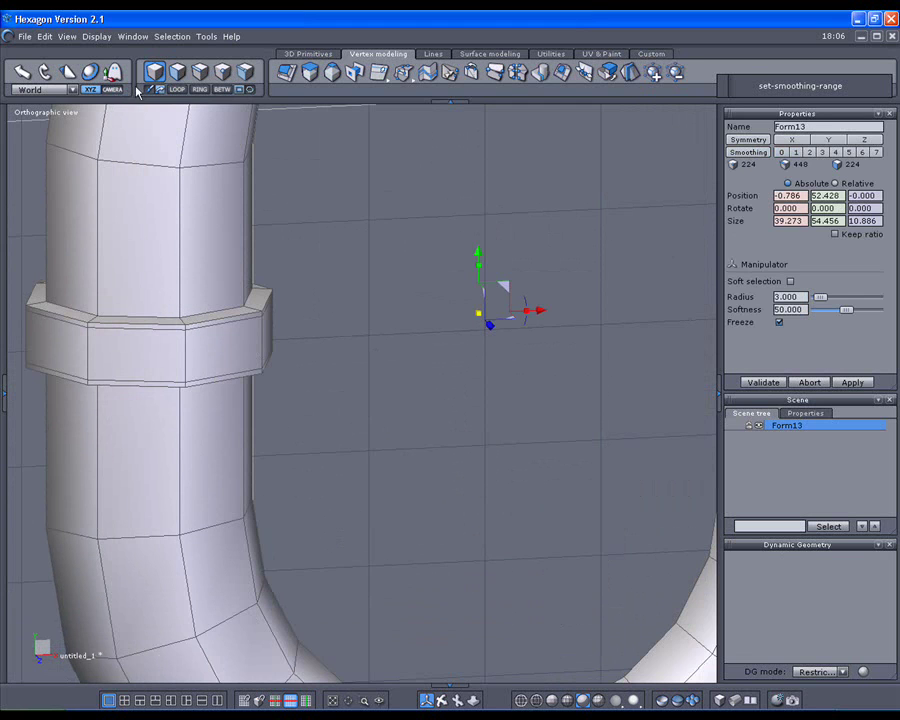
- Extract the edge loops where the collar meets the tube along the tube, placing new loops about 3.3 units apart above and below the collar
key("F3")
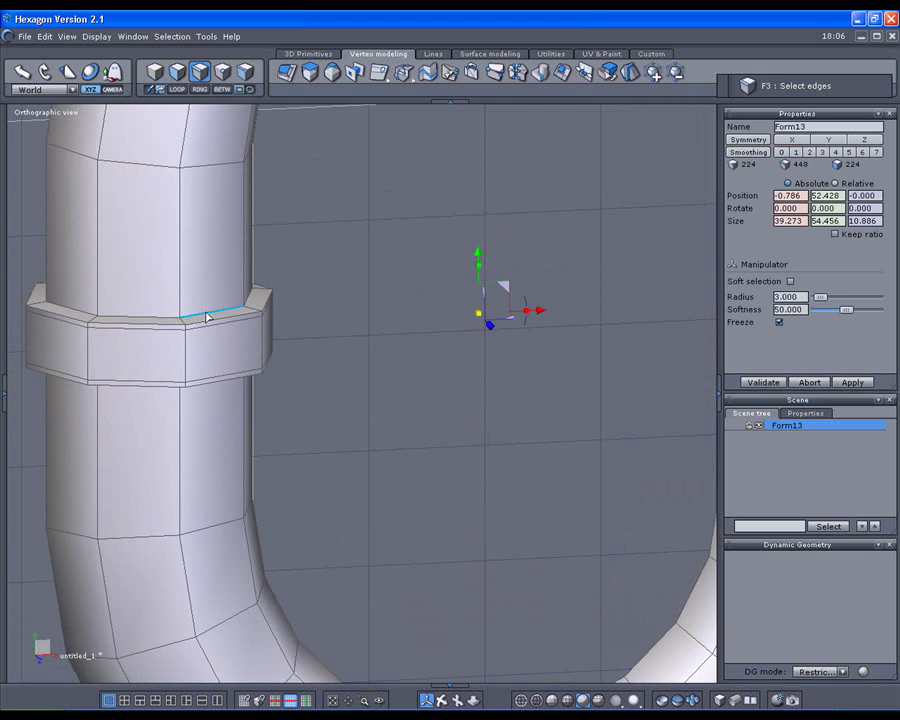
left_click(207, 317)
right_click_drag(324, 412, 338, 334)
left_click(198, 244)
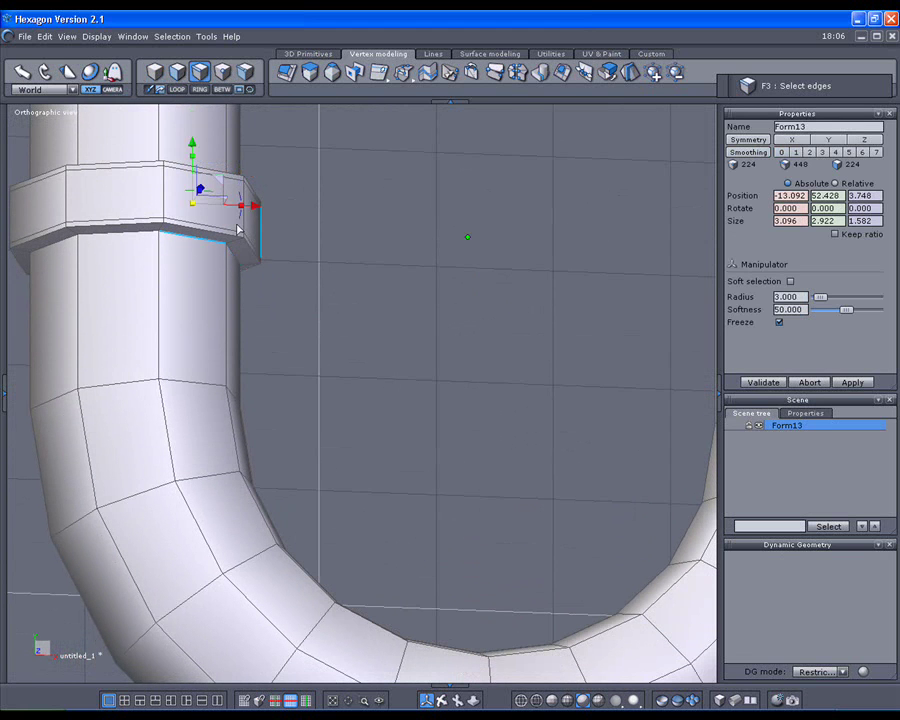
left_click(174, 89)
right_click_drag(363, 320, 388, 383)
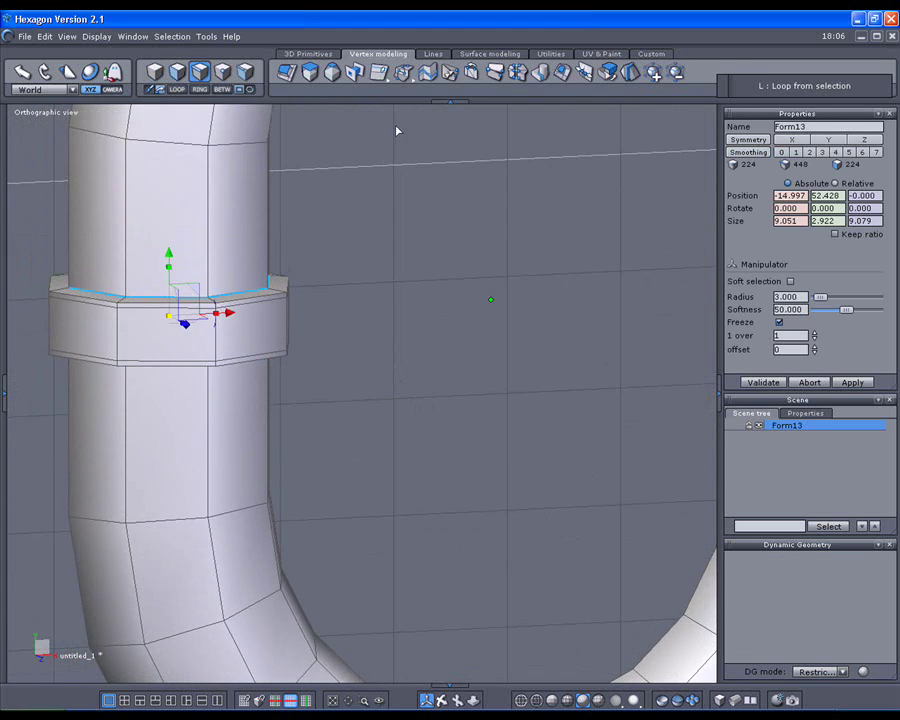
left_click(380, 72)
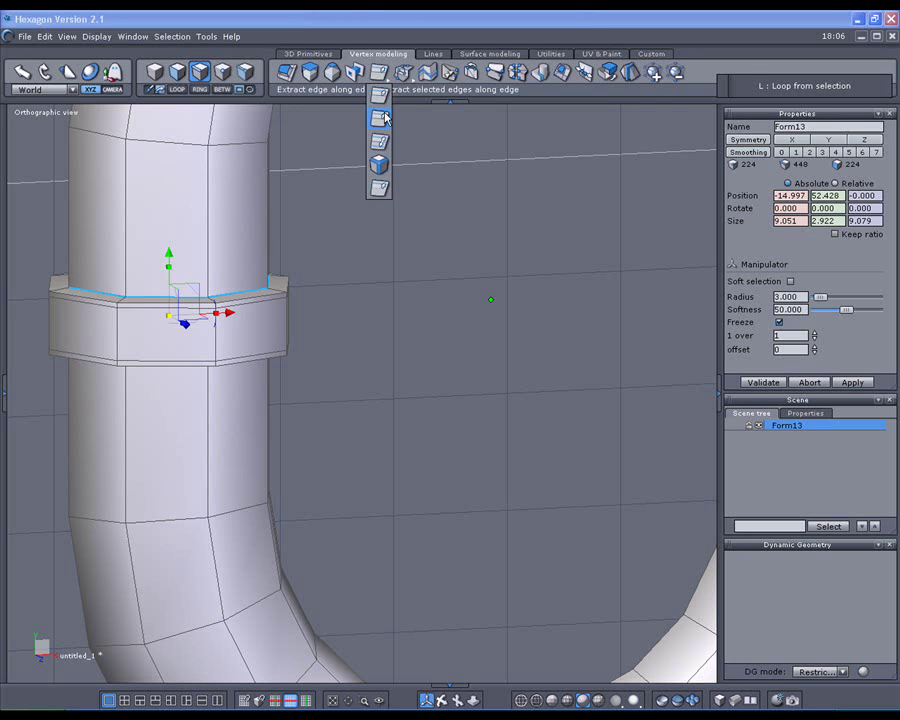
left_click(383, 115)
left_click_drag(230, 292, 224, 296)
left_click(223, 292)
scroll(384, 387, "down", 2)
right_click_drag(384, 387, 322, 312)
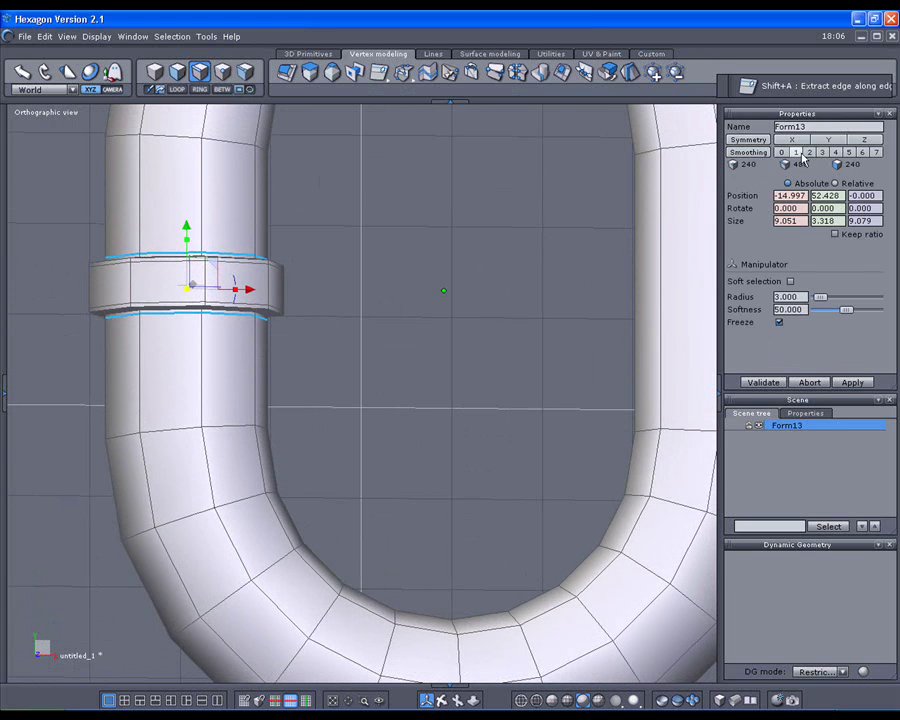
- Preview the whole link with the added tube loops at smoothing level 2 and return it to the unsmoothed mesh
left_click(808, 152)
left_click(479, 278)
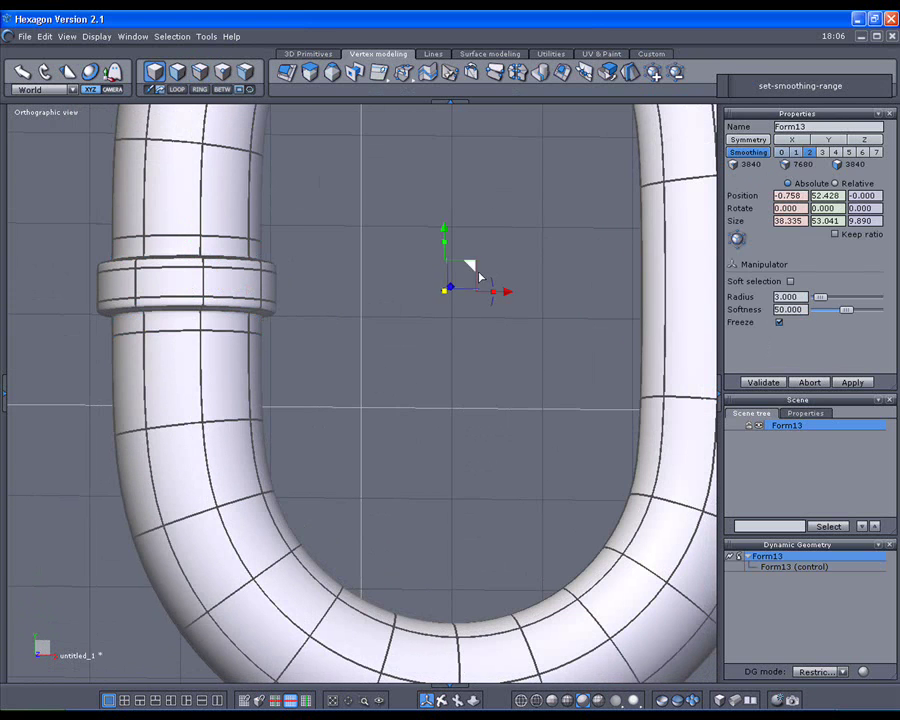
left_click(405, 381)
scroll(403, 378, "down", 3)
middle_click_drag(402, 374, 352, 416)
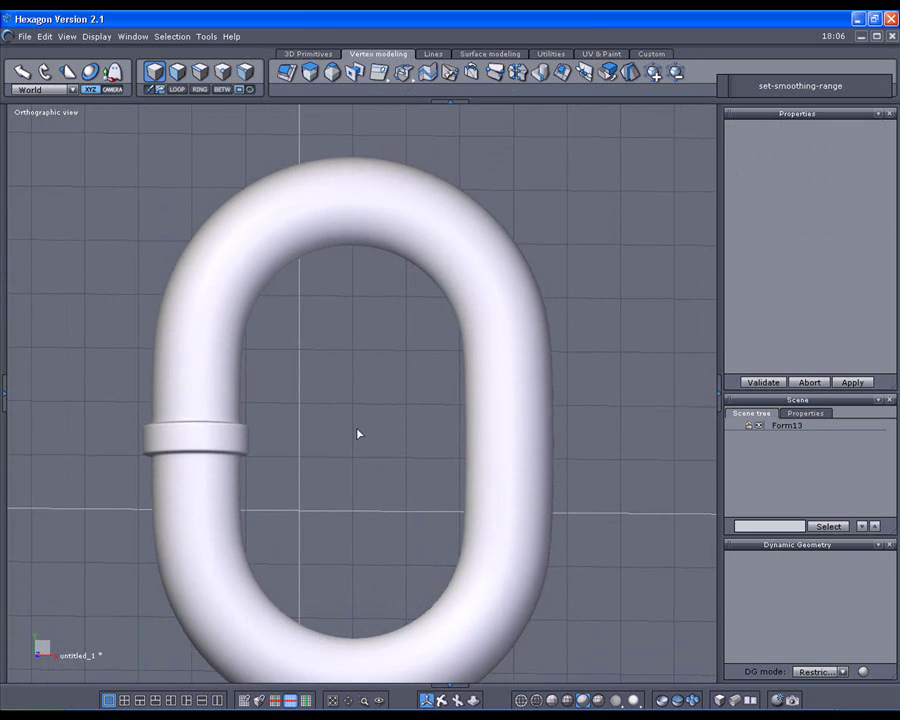
right_click_drag(352, 416, 345, 485)
middle_click_drag(343, 485, 304, 395)
scroll(335, 465, "down", 2)
left_click(284, 385)
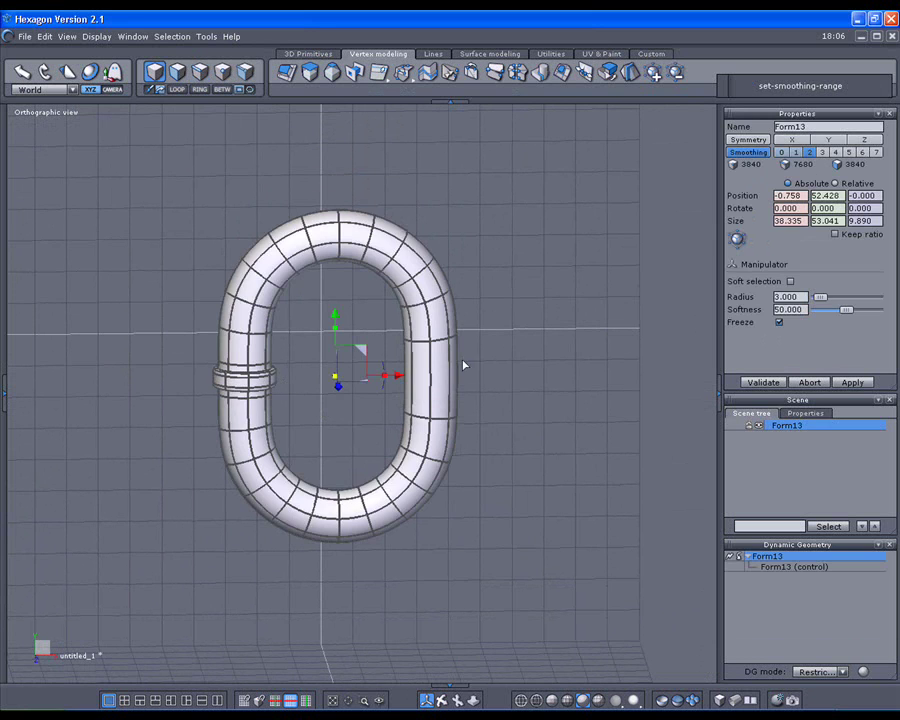
left_click(740, 560)
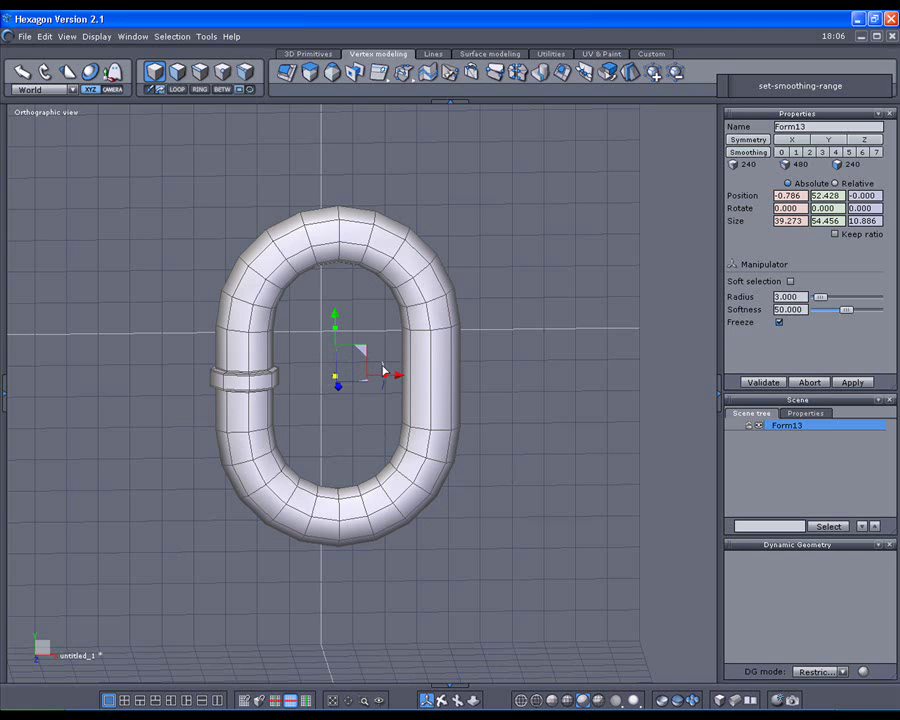
- Rotate the link -90 degrees about Z and scale it down uniformly to about 15.1 by 10.9 by 3.0 units
left_click_drag(362, 344, 337, 394)
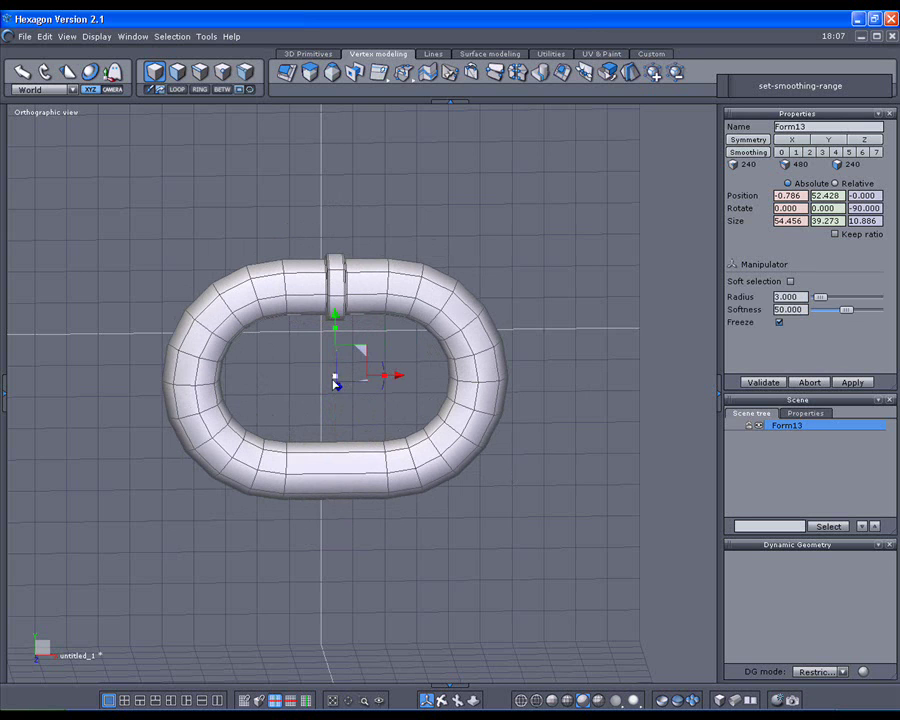
left_click_drag(337, 379, 356, 511)
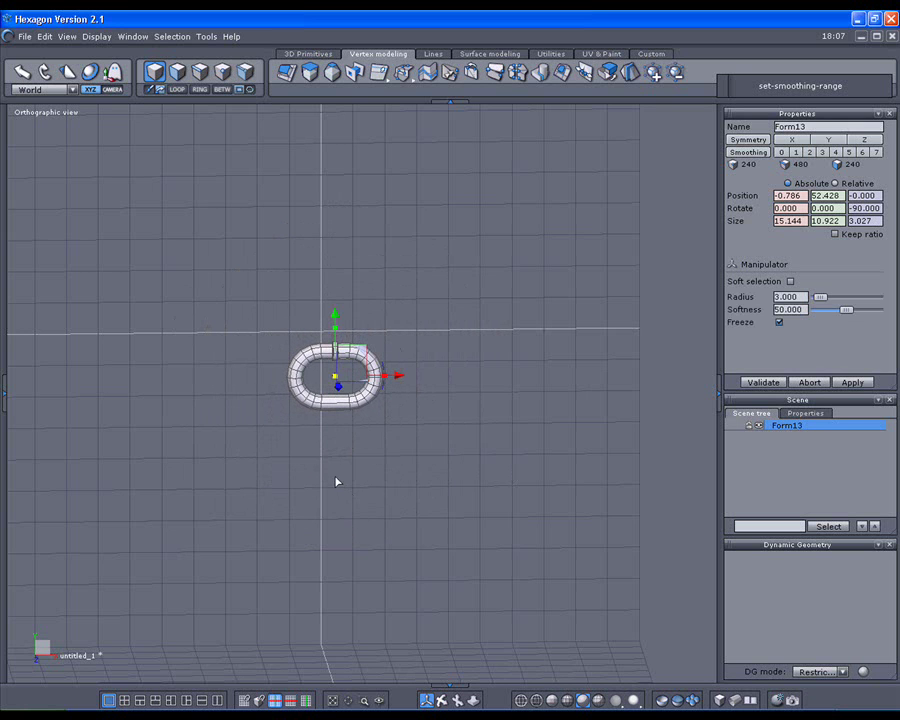
- Move the link horizontally in the front view to an X position of about -11.3
key("2")
scroll(307, 412, "up", 4)
middle_click_drag(305, 412, 328, 537)
left_click_drag(460, 467, 322, 466)
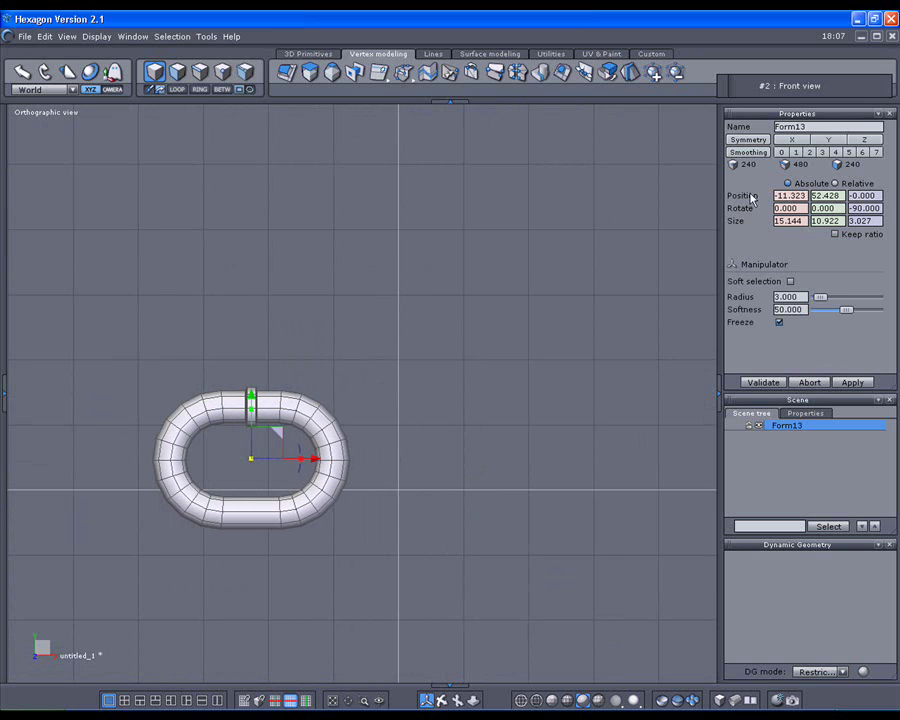
- Set the link's smoothing to level 1 and make a copy of it in place
left_click(796, 154)
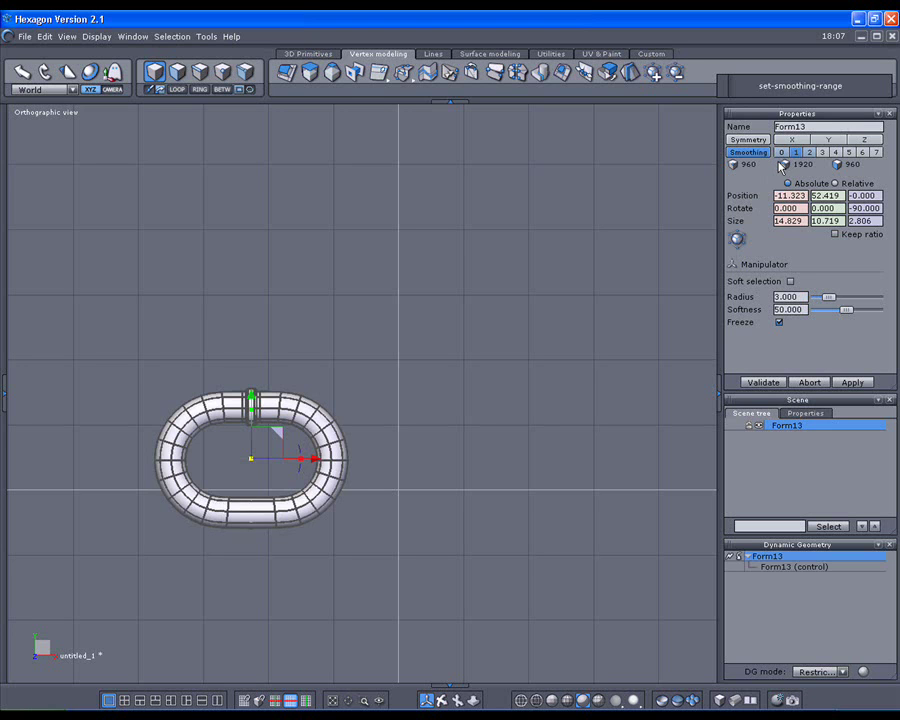
key("ctrl+c")
key("ctrl+v")
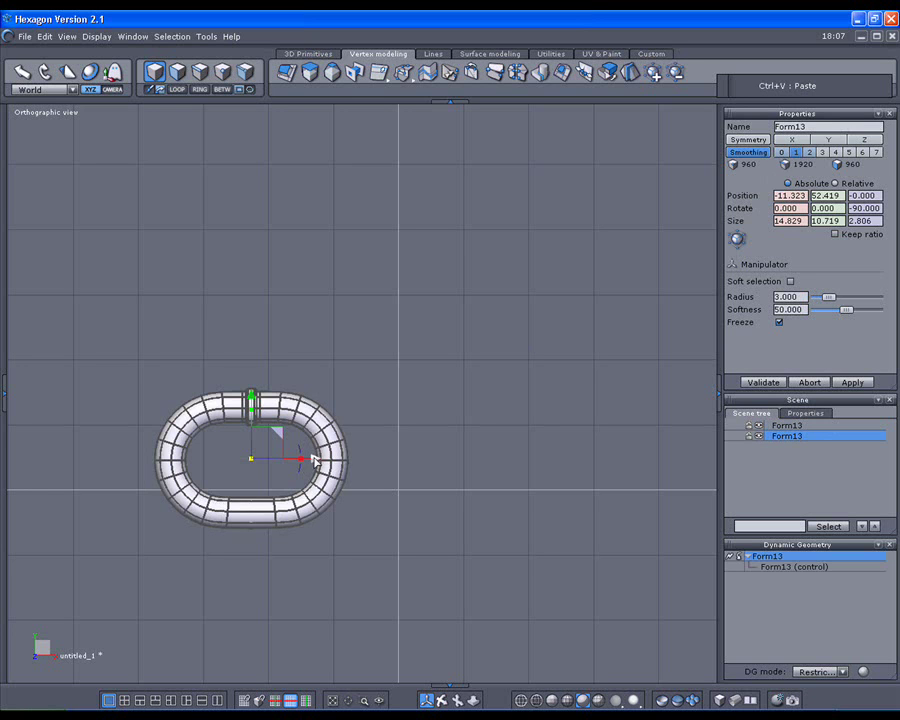
- Move the copied link along X to a position of about -1.27 so its end overlaps the first link's end
left_click_drag(318, 452, 447, 448)
scroll(390, 488, "up", 2)
middle_click_drag(301, 460, 397, 460)
scroll(337, 462, "up", 1)
middle_click_drag(337, 462, 346, 458)
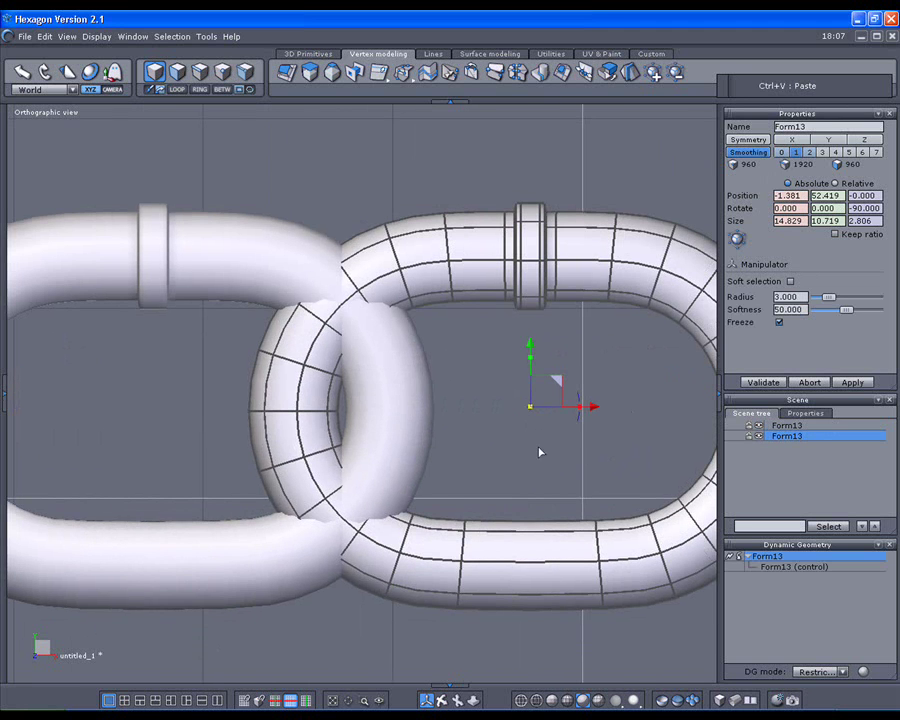
mouse_move(593, 408)
left_mouse_down()
mouse_move(600, 406)
mouse_move(585, 408)
mouse_move(594, 406)
left_mouse_up()
scroll(520, 438, "down", 5)
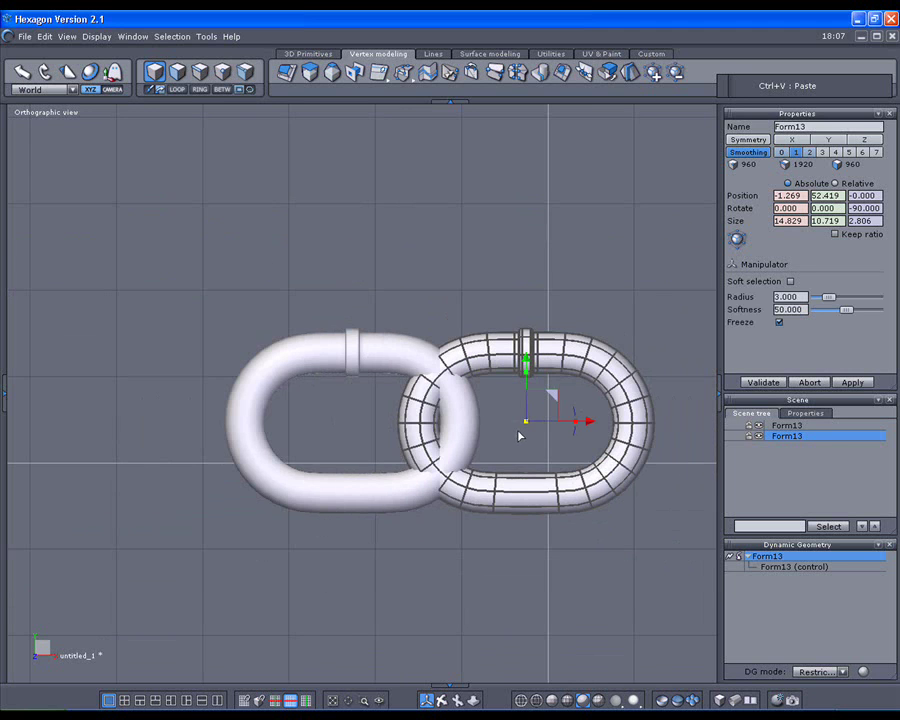
- Rotate the copied link 90 degrees about the X axis so it interlocks perpendicular to the first link
middle_click_drag(566, 474, 343, 451)
left_click_drag(343, 444, 315, 511)
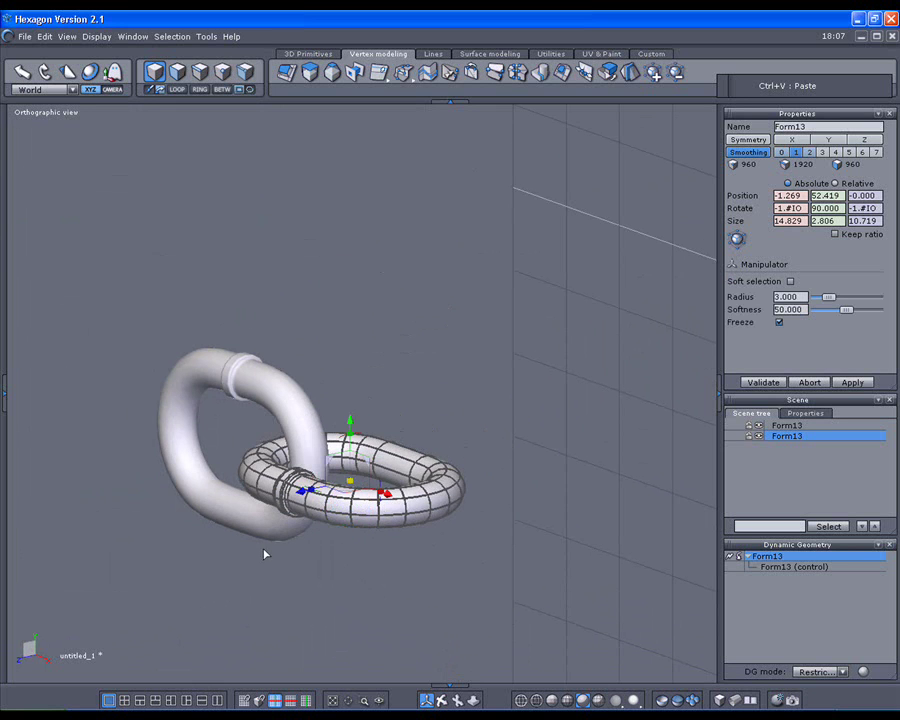
middle_click_drag(267, 555, 419, 556)
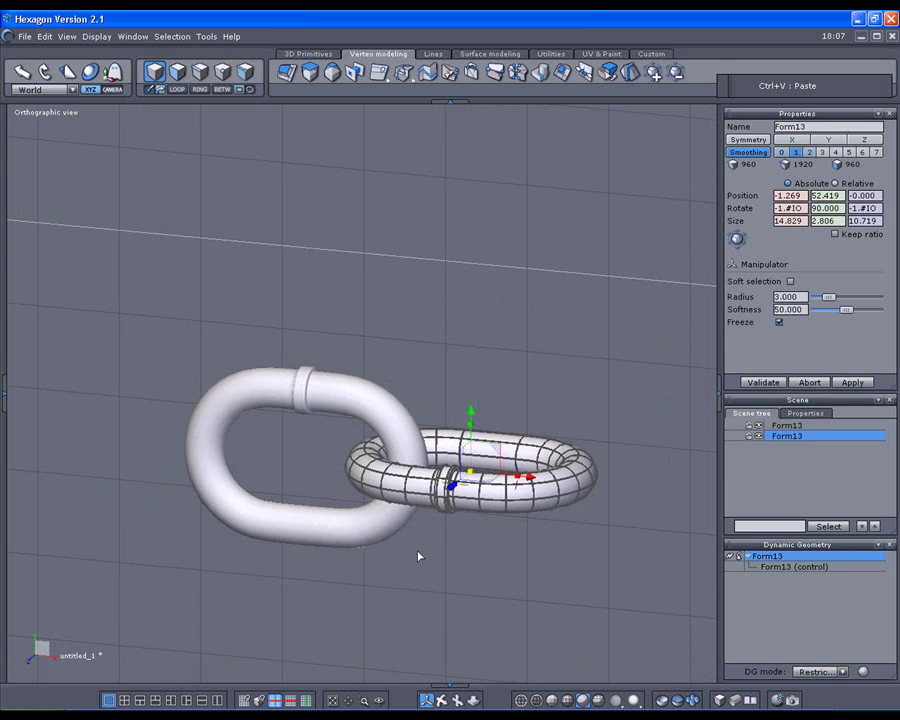
- Return both links to their unsmoothed meshes and weld them together into one object
left_click(741, 558)
left_click(362, 410)
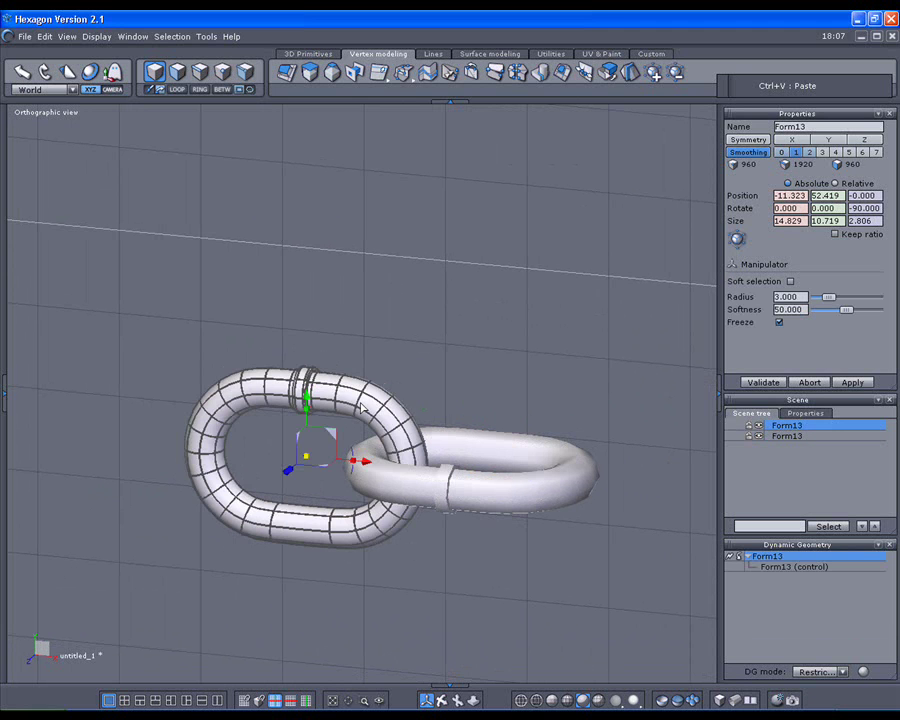
scroll(524, 517, "down", 3)
middle_click_drag(490, 472, 552, 453)
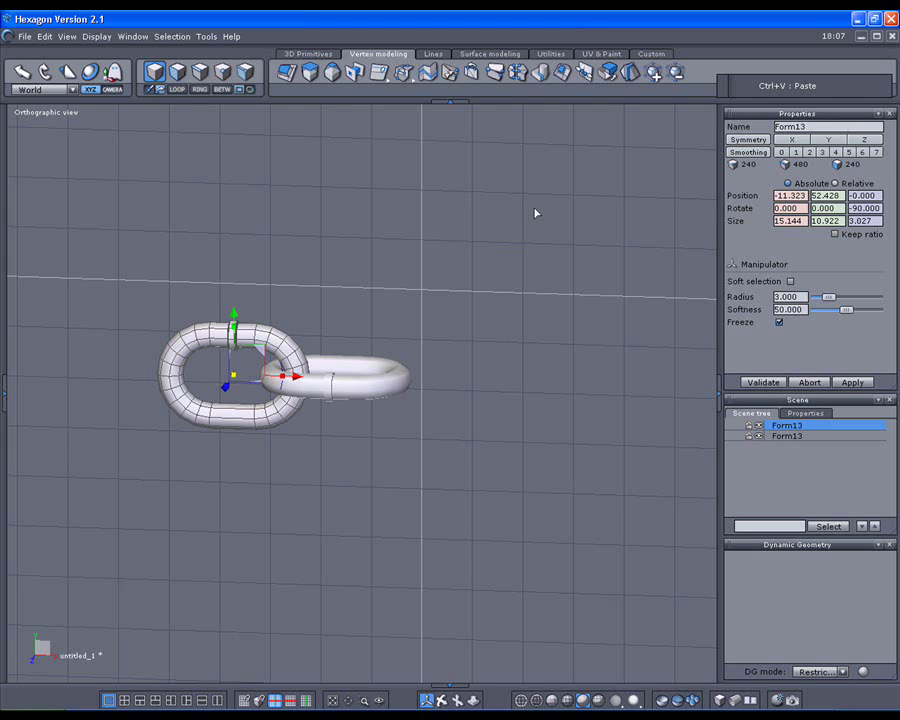
left_click(540, 77)
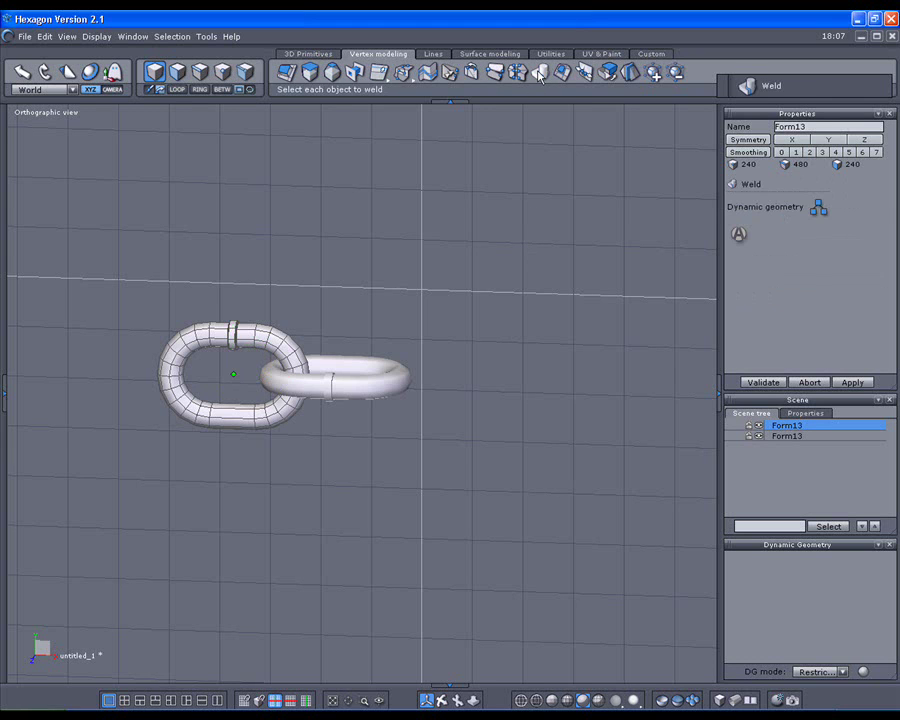
left_click(739, 236)
scroll(502, 414, "down", 3)
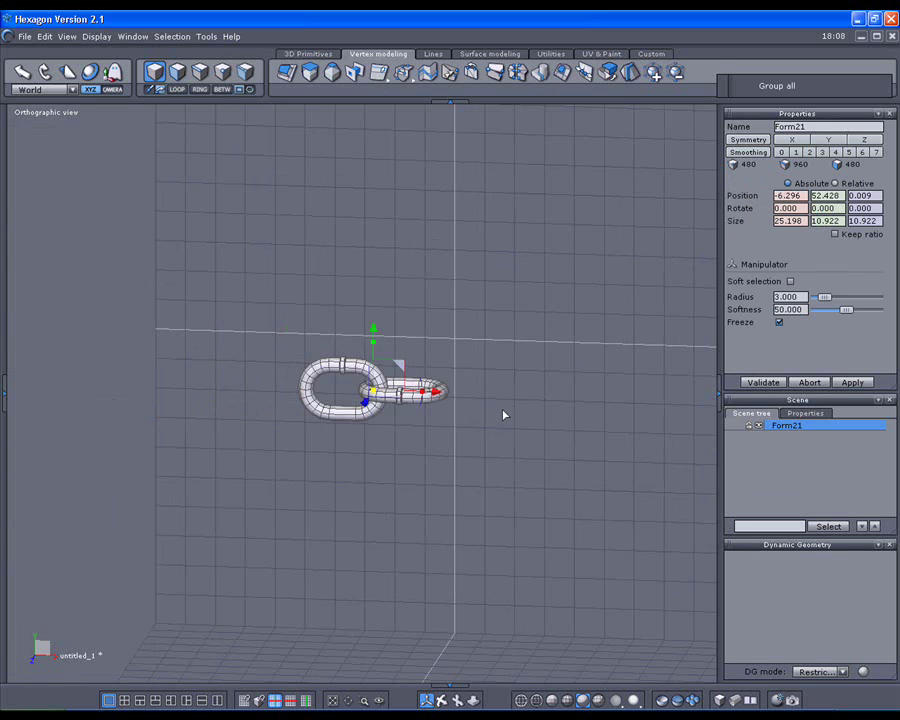
- Move the welded link pair along X in the front view to a position of about -34
key("KP_2")
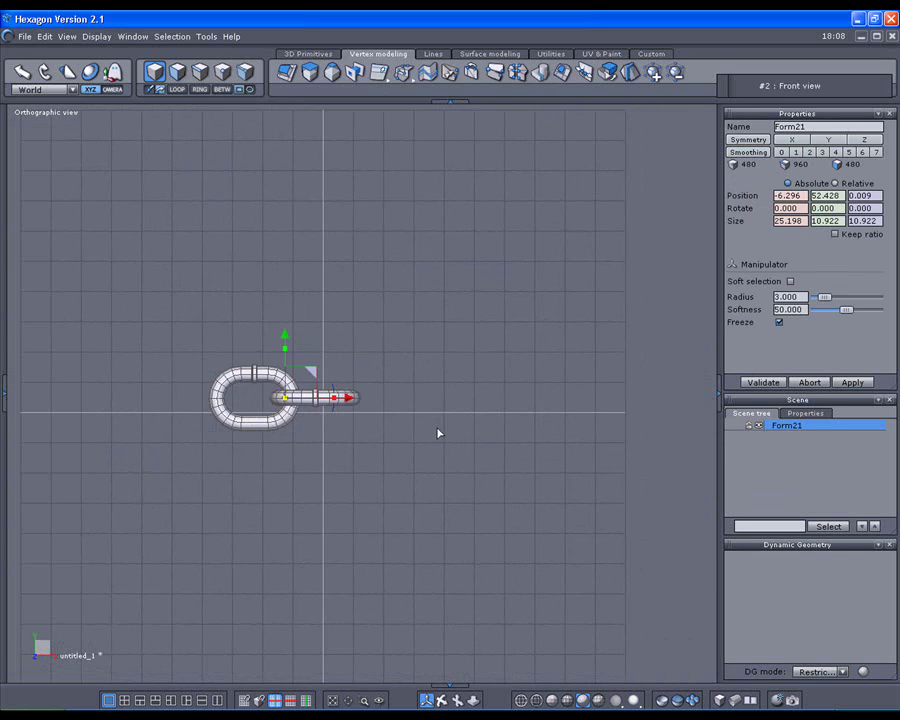
scroll(454, 415, "down", 2)
left_click_drag(396, 411, 252, 405)
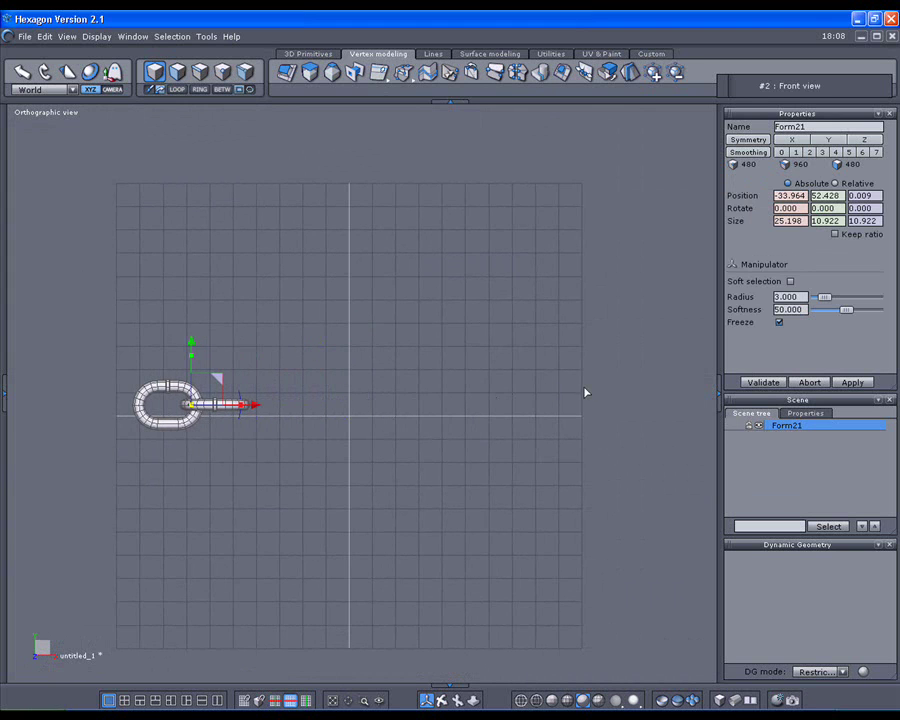
- Set up one multiple copy of the link pair with an X offset of 20.998
left_click(551, 54)
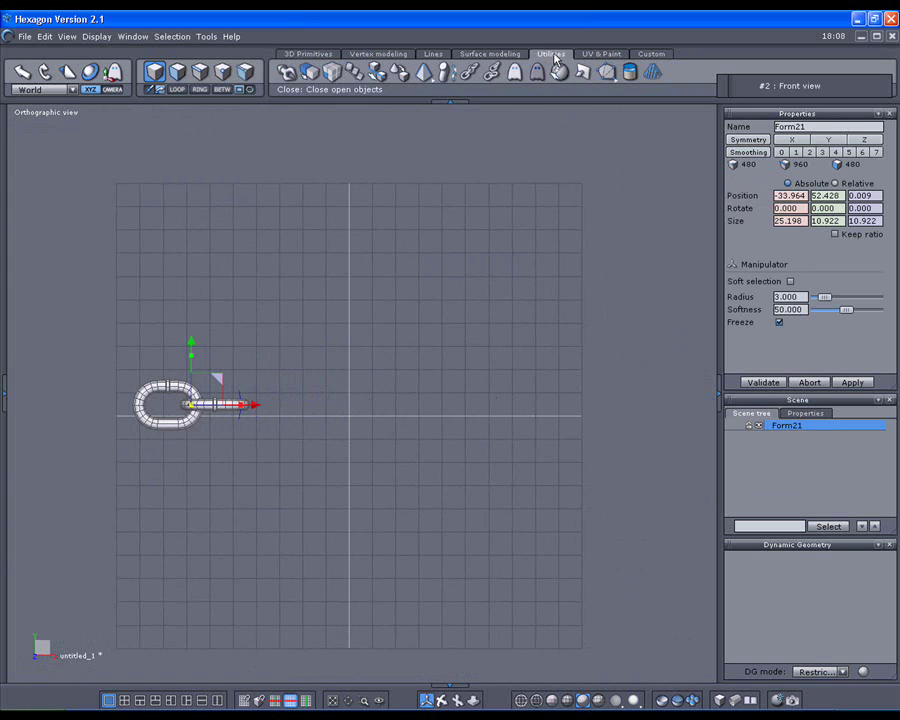
left_click(331, 75)
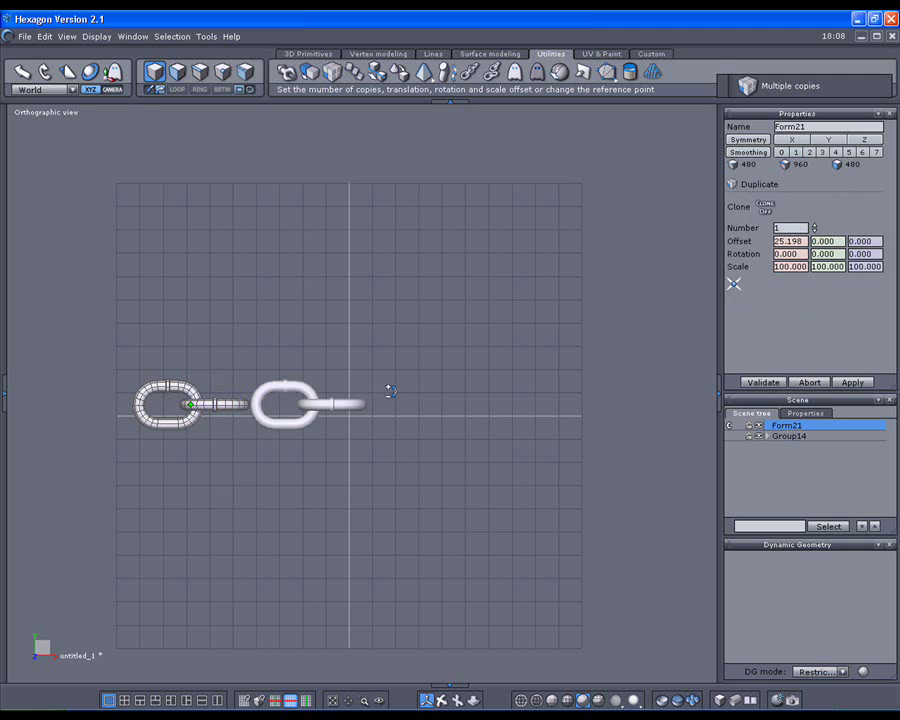
right_click_drag(430, 410, 436, 522)
scroll(284, 470, "up", 4)
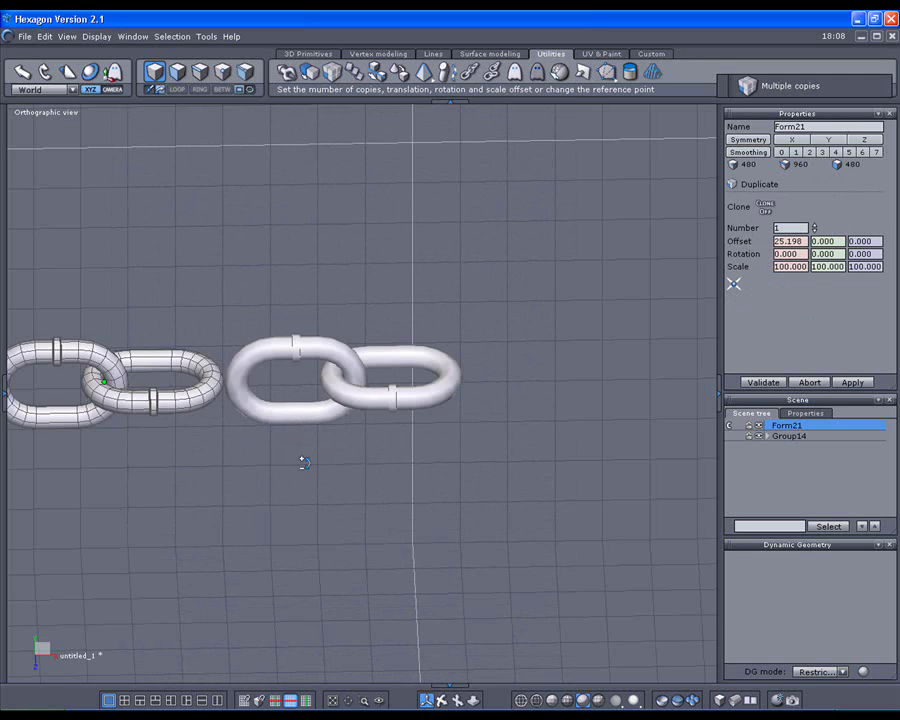
middle_click_drag(315, 461, 381, 492)
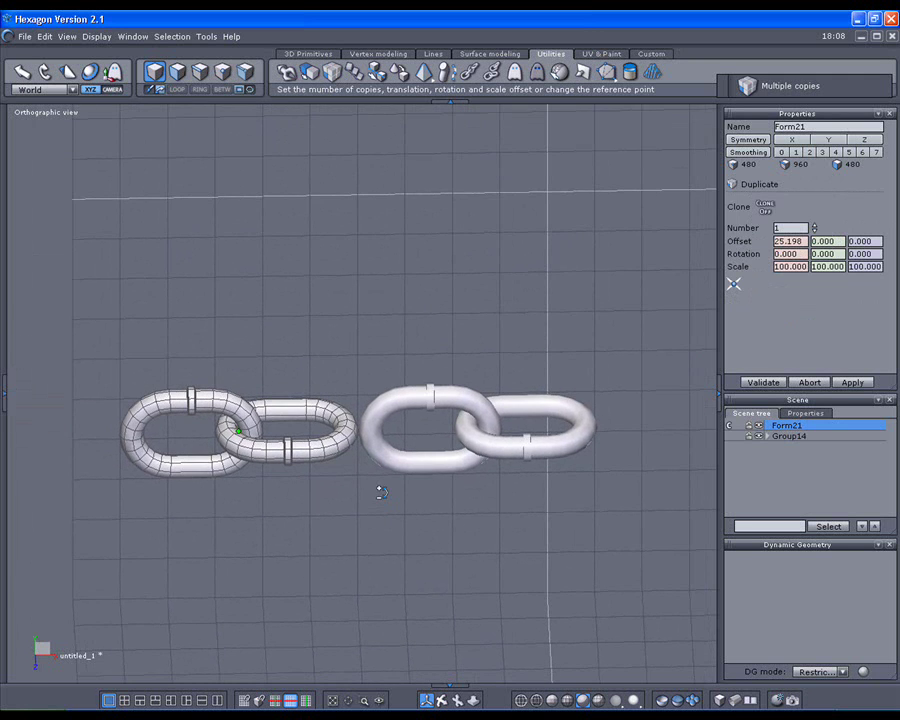
scroll(390, 473, "up", 4)
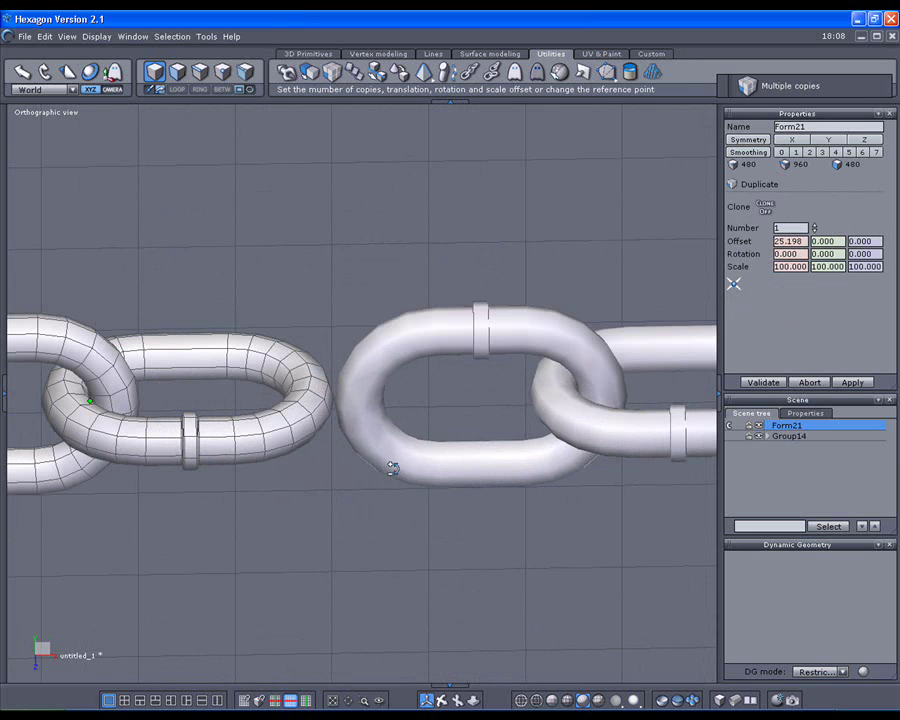
double_click(804, 241)
scroll(790, 240, "down", 2)
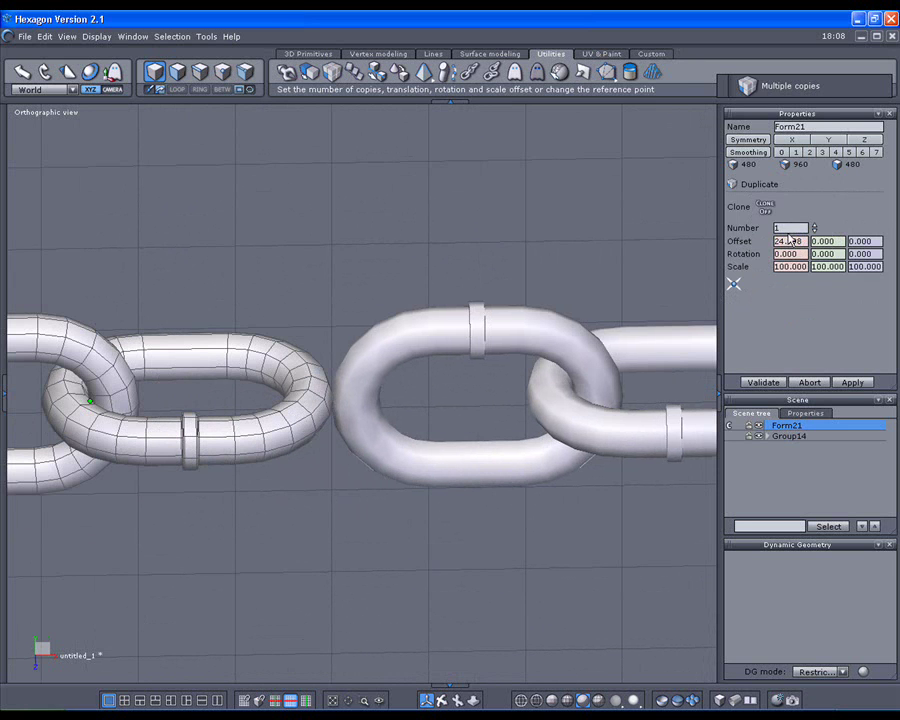
left_click_drag(789, 241, 772, 243)
scroll(782, 240, "down", 9)
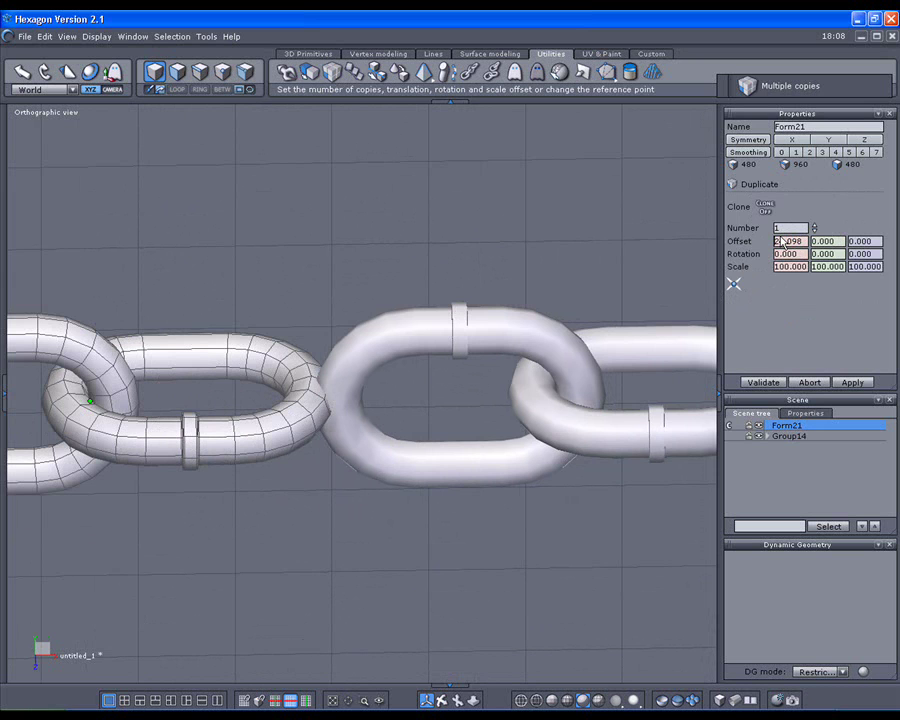
left_click_drag(785, 242, 773, 243)
scroll(786, 242, "down", 8)
left_click_drag(784, 242, 784, 242)
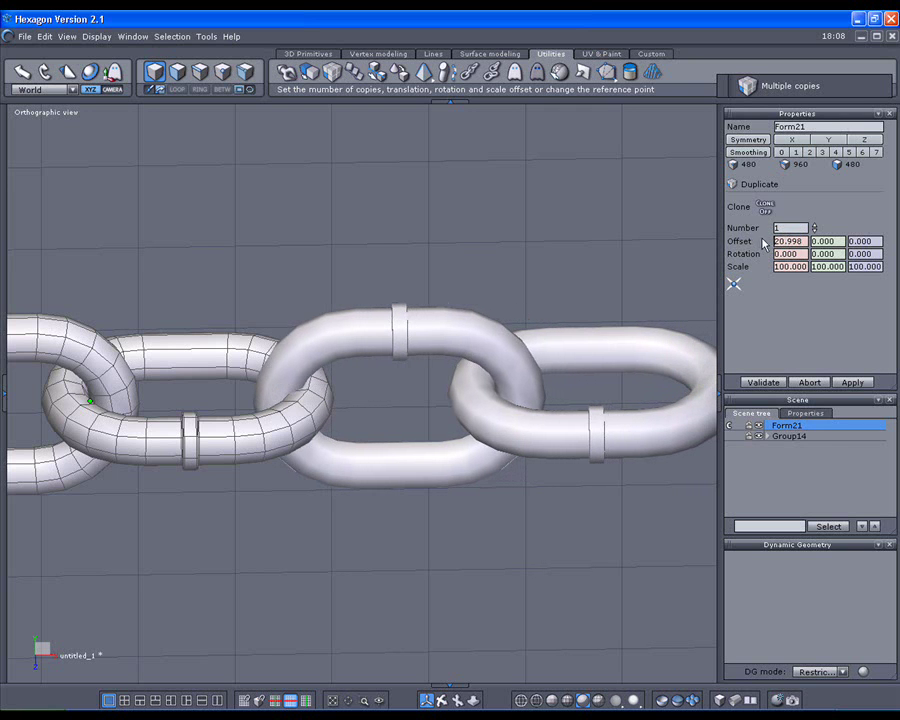
- Reduce the copy's X offset to 20.398 so the adjoining links clear each other
scroll(240, 295, "up", 2)
scroll(245, 283, "up", 2)
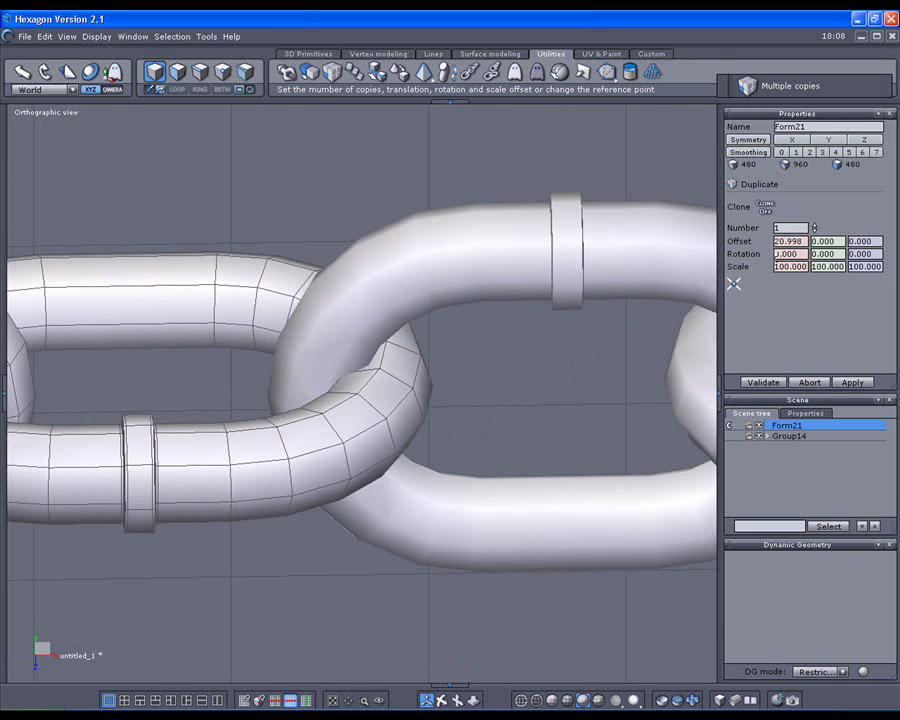
left_click(803, 241)
scroll(782, 238, "down", 6)
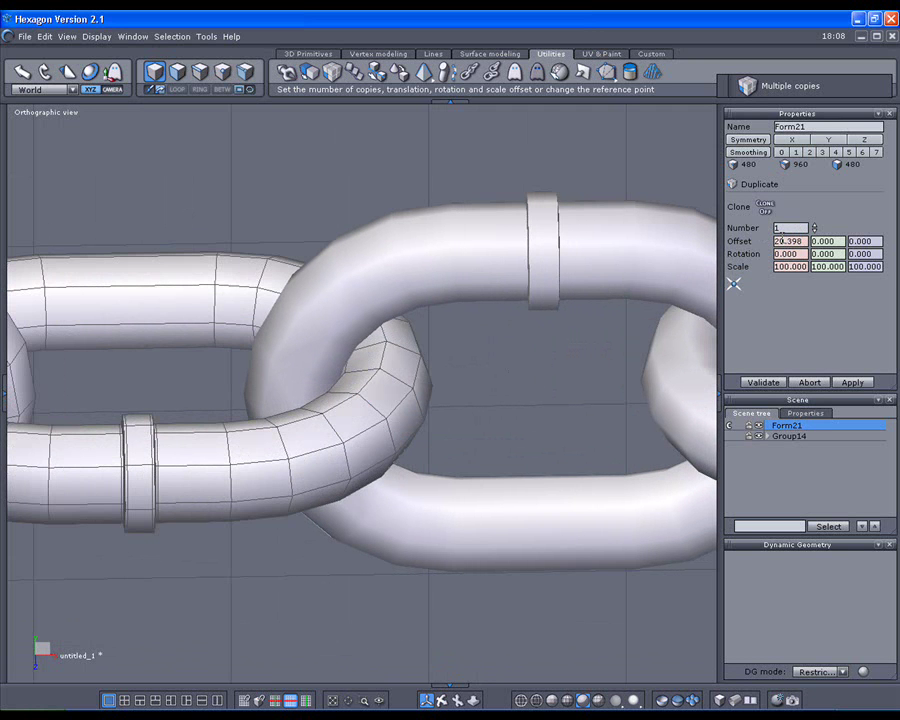
- Set the number of link-pair copies to 7 and validate the duplication
right_click_drag(564, 356, 478, 132)
middle_click_drag(478, 132, 684, 338)
scroll(480, 337, "down", 5)
middle_click_drag(583, 352, 501, 356)
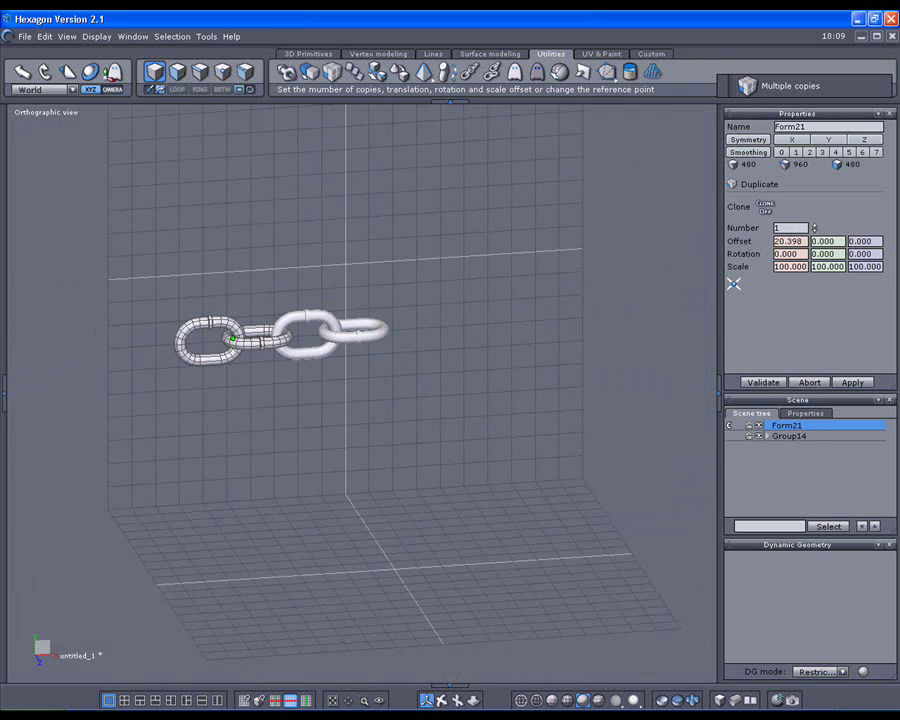
left_click(816, 226)
left_click(816, 226)
left_click(816, 226)
left_click(816, 226)
middle_click_drag(432, 504, 418, 510)
scroll(400, 502, "down", 3)
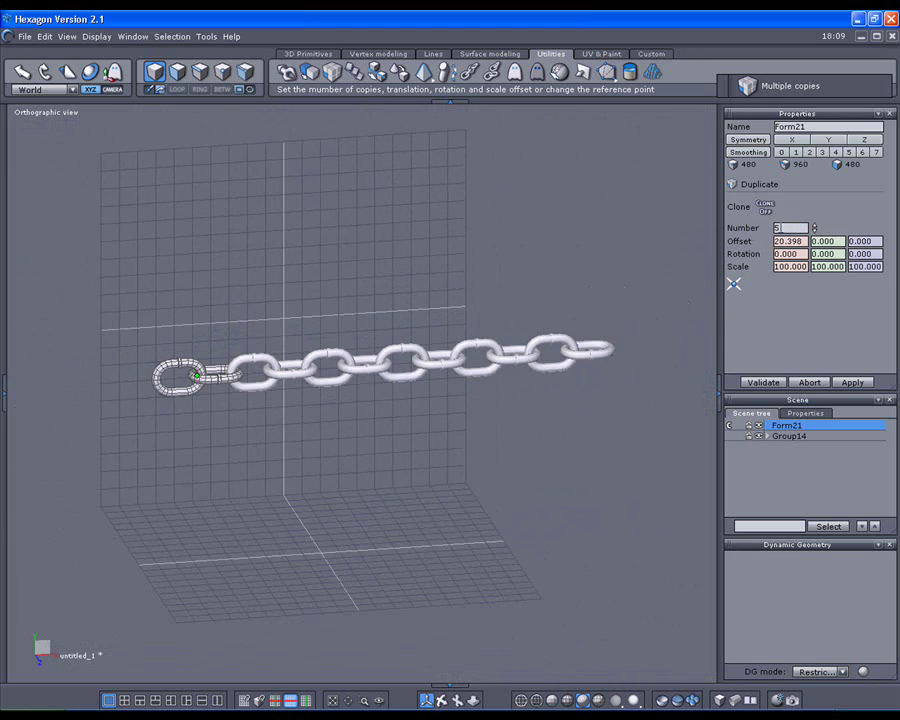
left_click(815, 226)
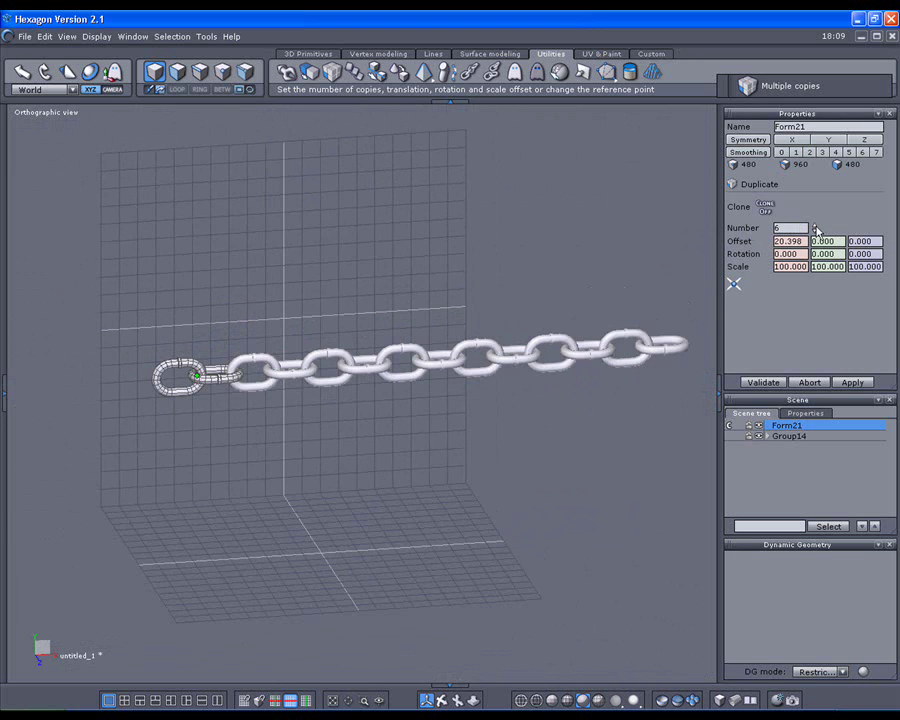
left_click(815, 226)
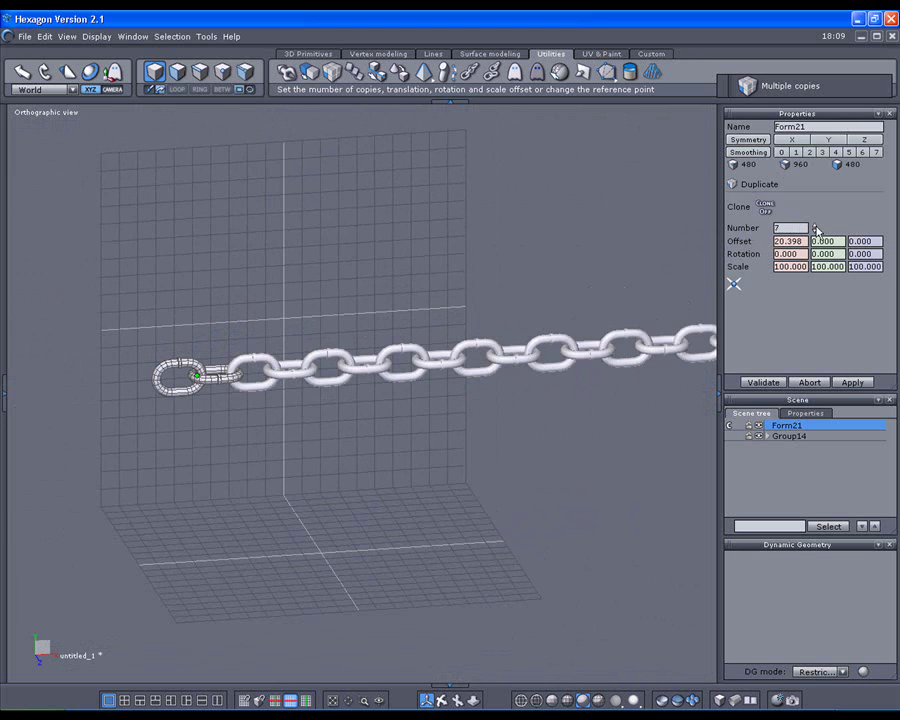
left_click(762, 384)
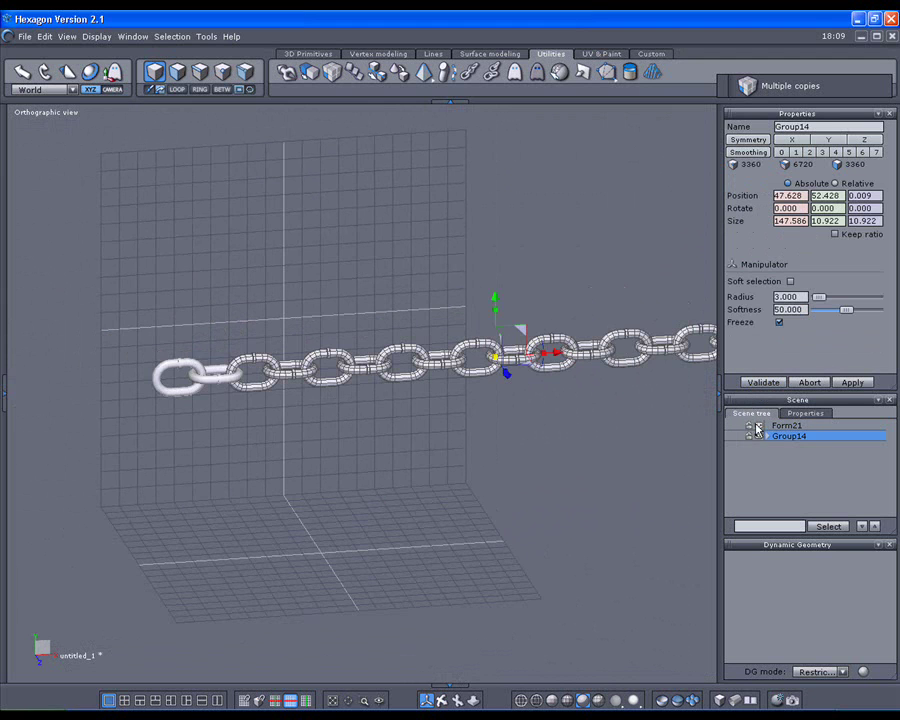
- Weld the original link pair and the group of copies into a single chain object
left_click(506, 57)
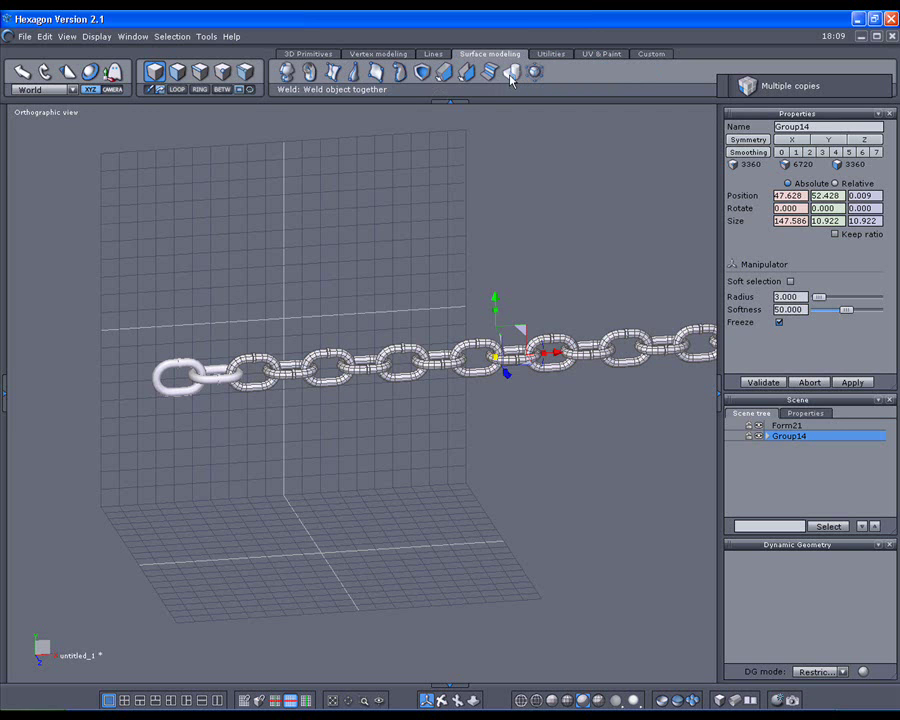
left_click(512, 72)
left_click(737, 235)
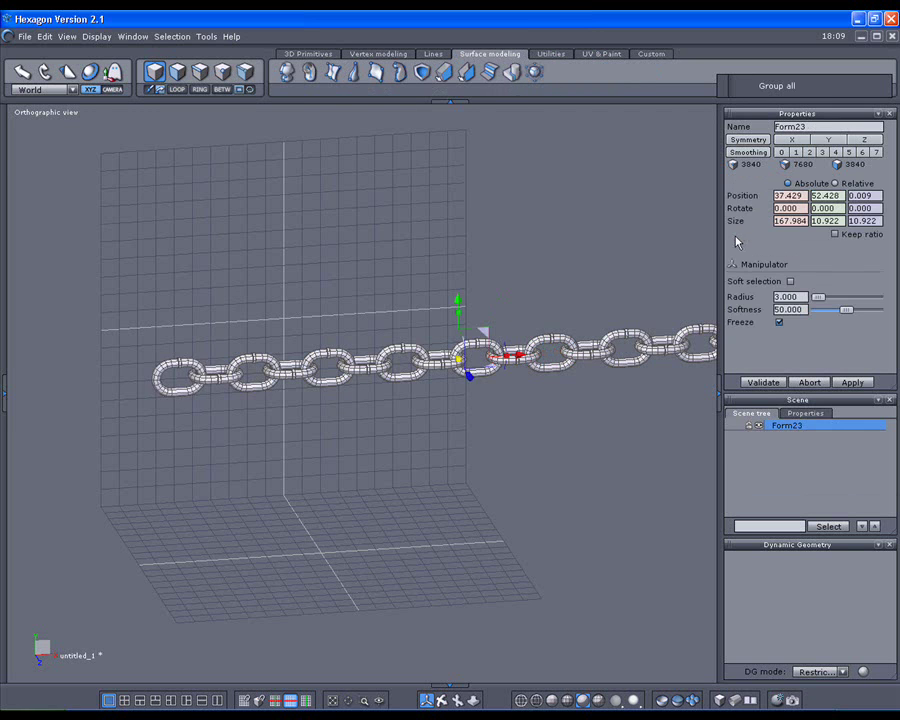
- Rotate the whole chain about the Z axis until it hangs vertically, and deselect it
scroll(509, 429, "down", 1)
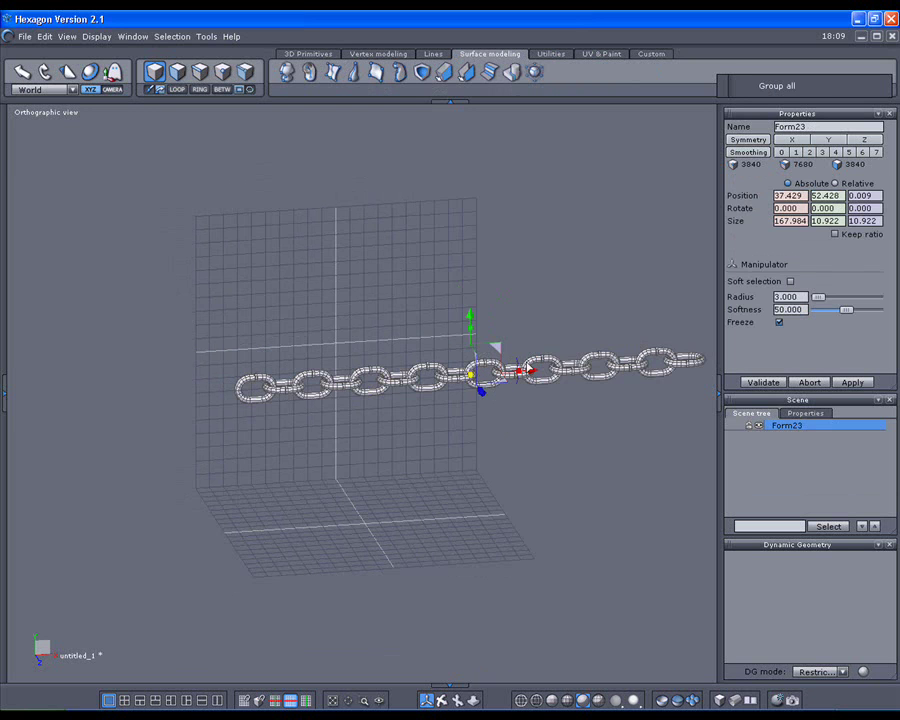
left_click_drag(510, 388, 480, 360)
mouse_move(525, 442)
middle_mouse_down()
mouse_move(508, 444)
mouse_move(494, 430)
mouse_move(514, 432)
middle_mouse_up()
left_click(588, 476)
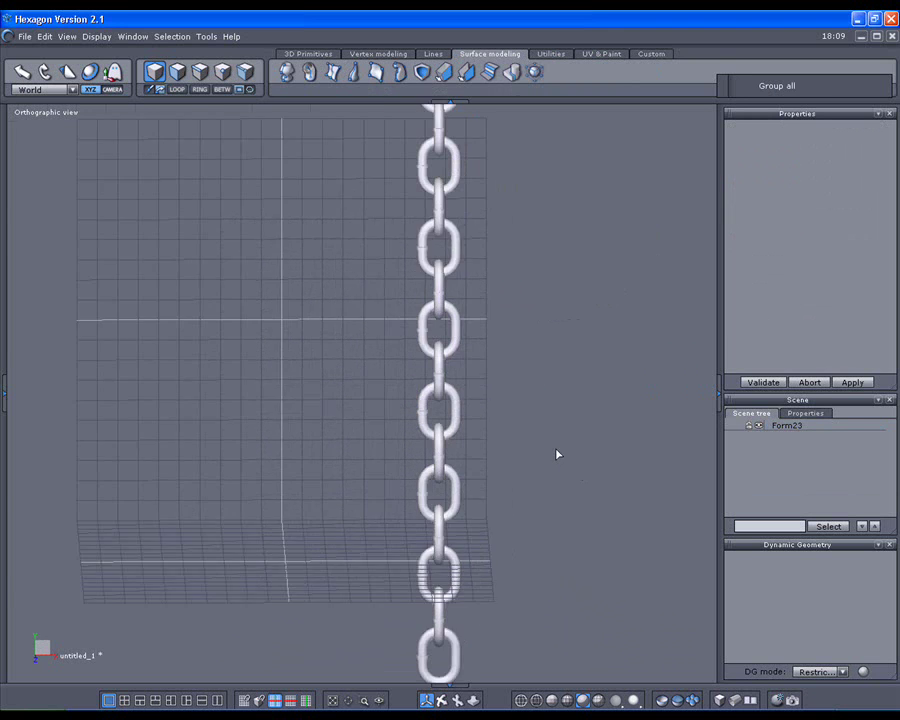
- Preview the vertical chain with an alternative shading display and return to the previous display
scroll(558, 455, "up", 3)
left_click_drag(615, 700, 611, 603)
middle_click_drag(611, 603, 436, 530)
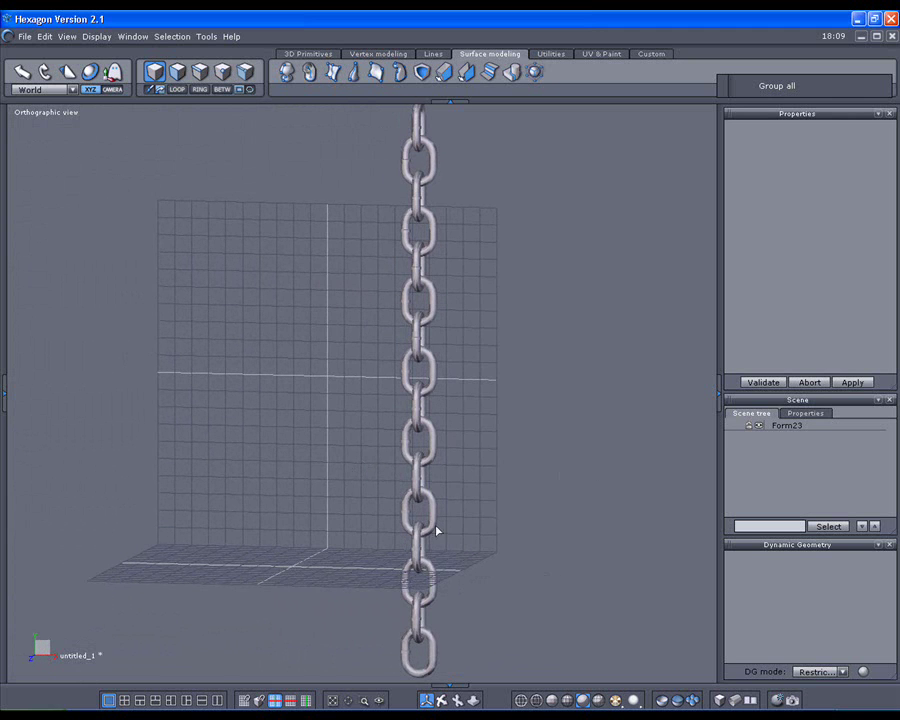
left_click(615, 700)
left_click(616, 684)
scroll(521, 596, "down", 2)
middle_click_drag(522, 583, 551, 567)
- In the front view, draw a five-point S-shaped interpolated curve about 23 by 150 units beside the chain and collapse its dynamic geometry
key("2")
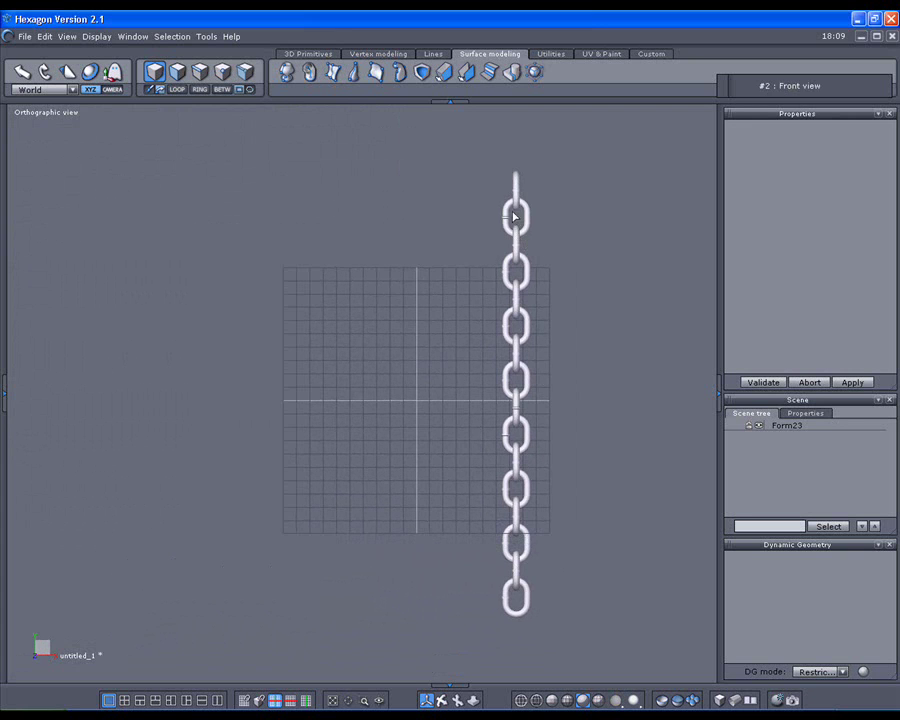
left_click(431, 54)
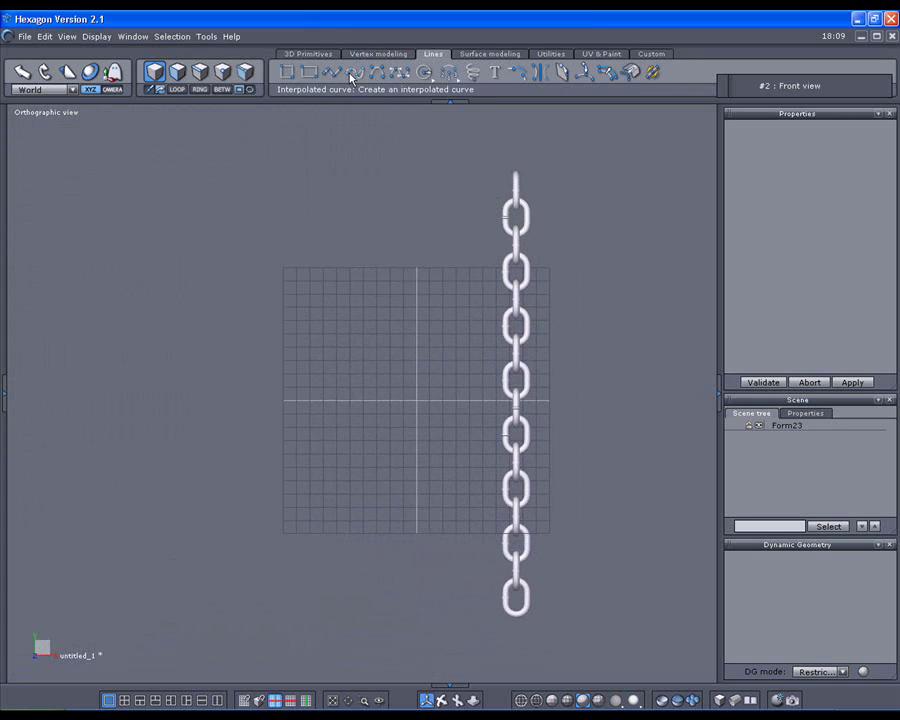
left_click(356, 72)
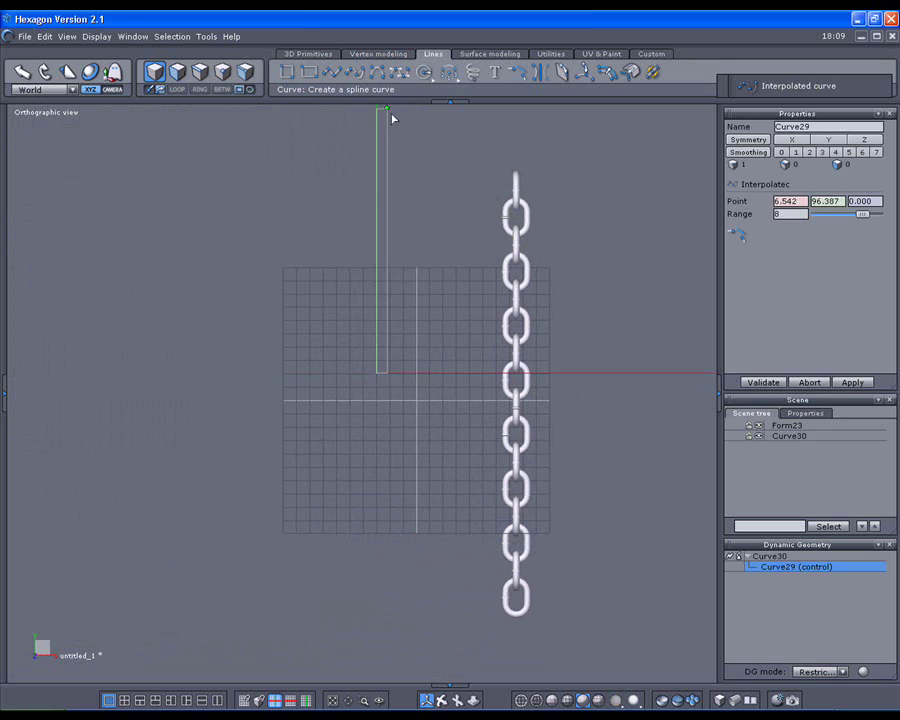
left_click(455, 193)
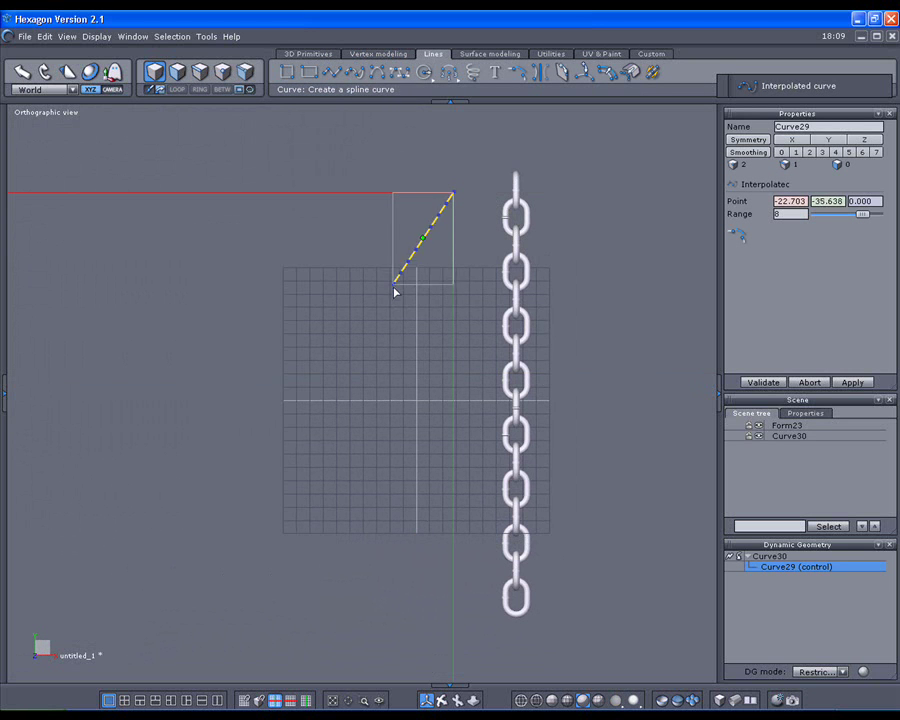
left_click(393, 331)
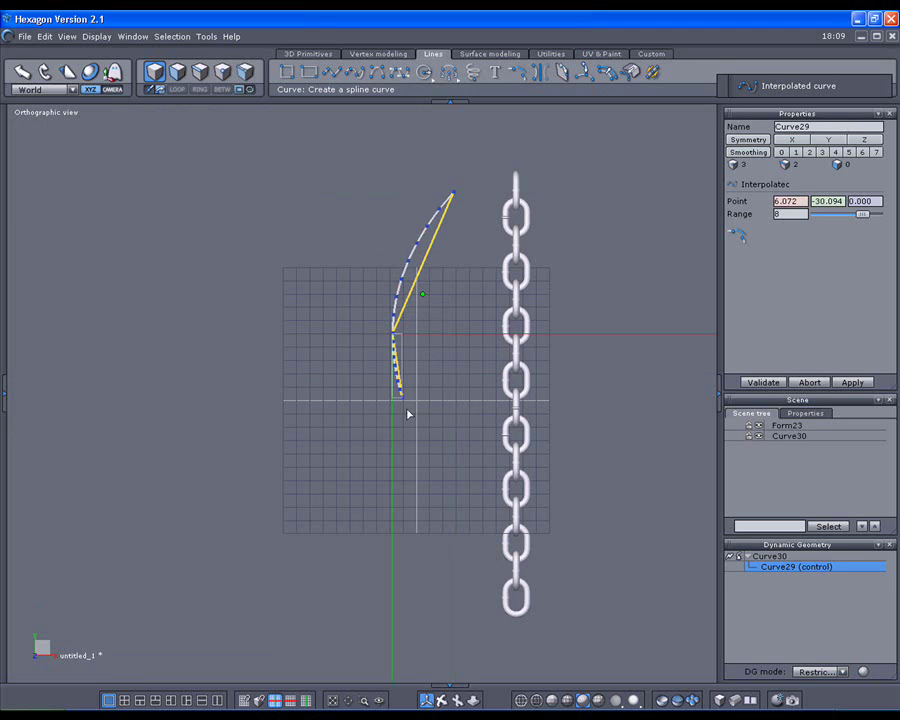
left_click(444, 464)
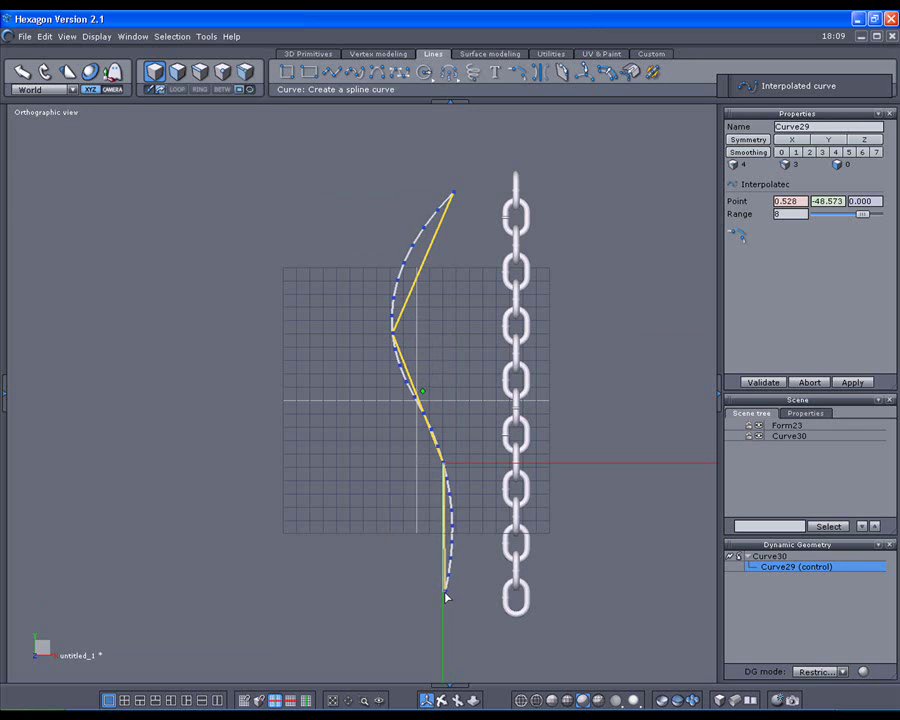
double_click(445, 596)
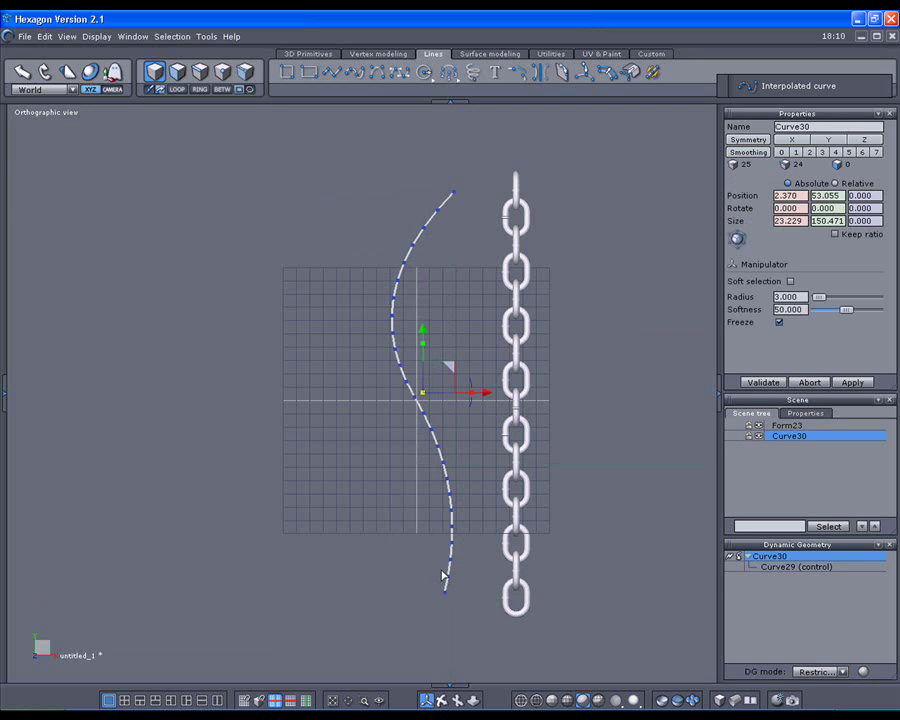
left_click(729, 557)
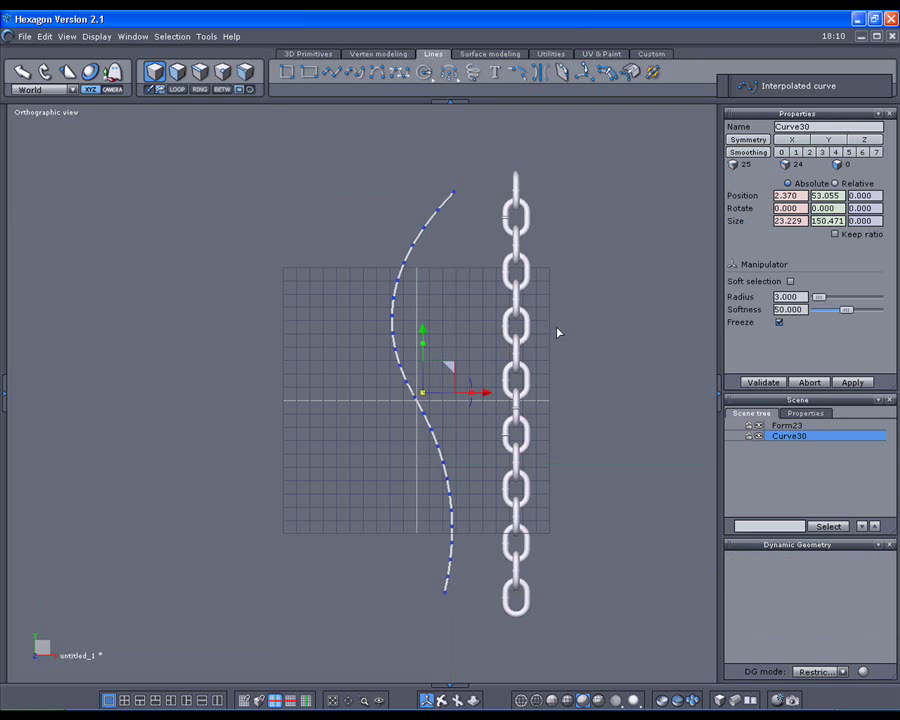
- Try bending the whole chain along the S-shaped curve, inspect the links up close, and undo the bend
left_click(524, 330)
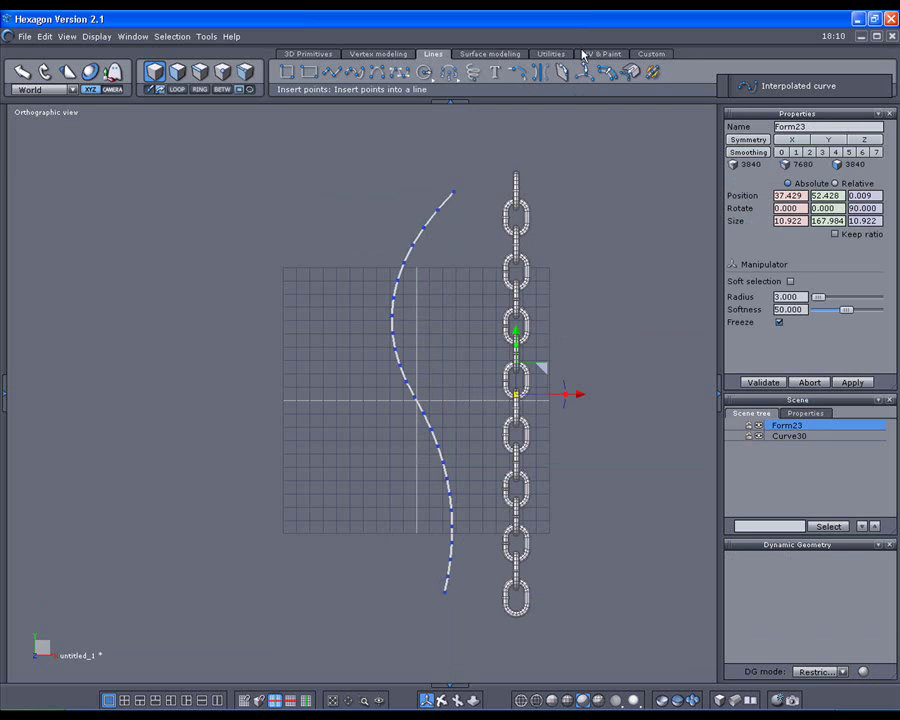
left_click(551, 54)
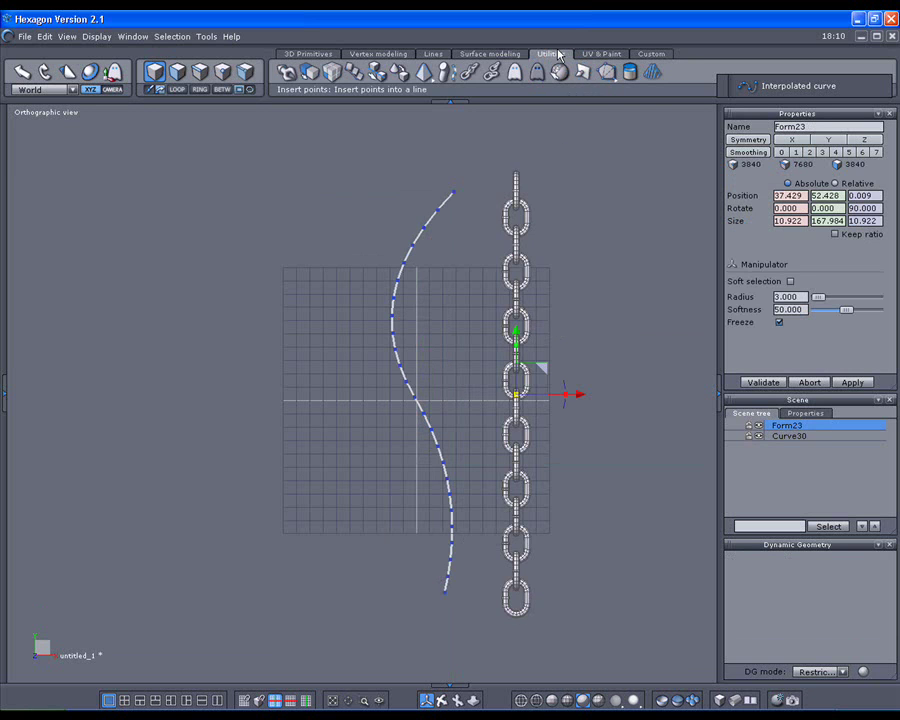
left_click(447, 75)
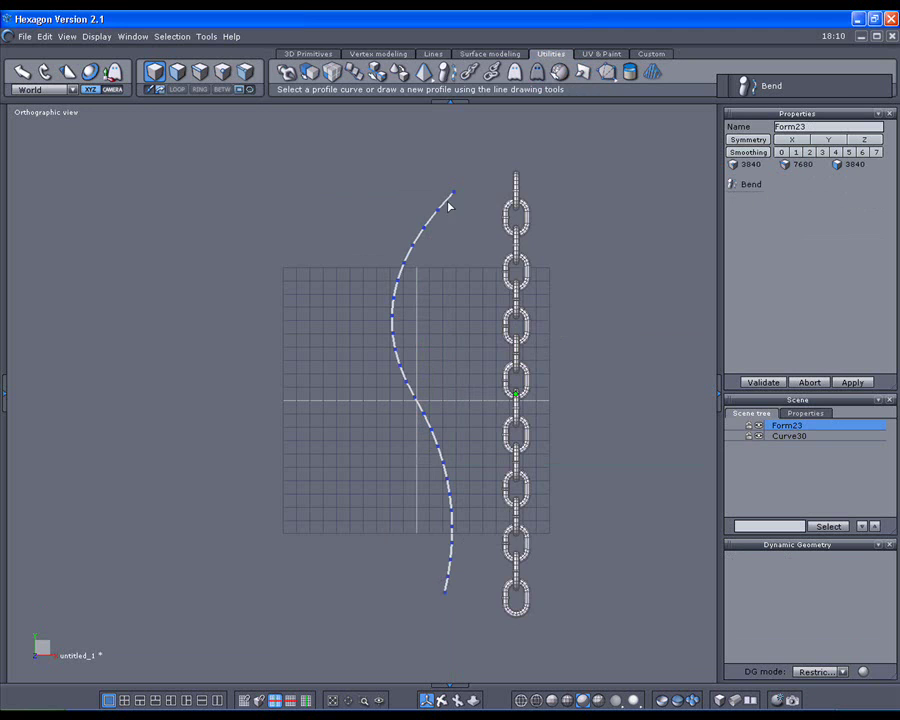
left_click(448, 206)
scroll(491, 300, "up", 3)
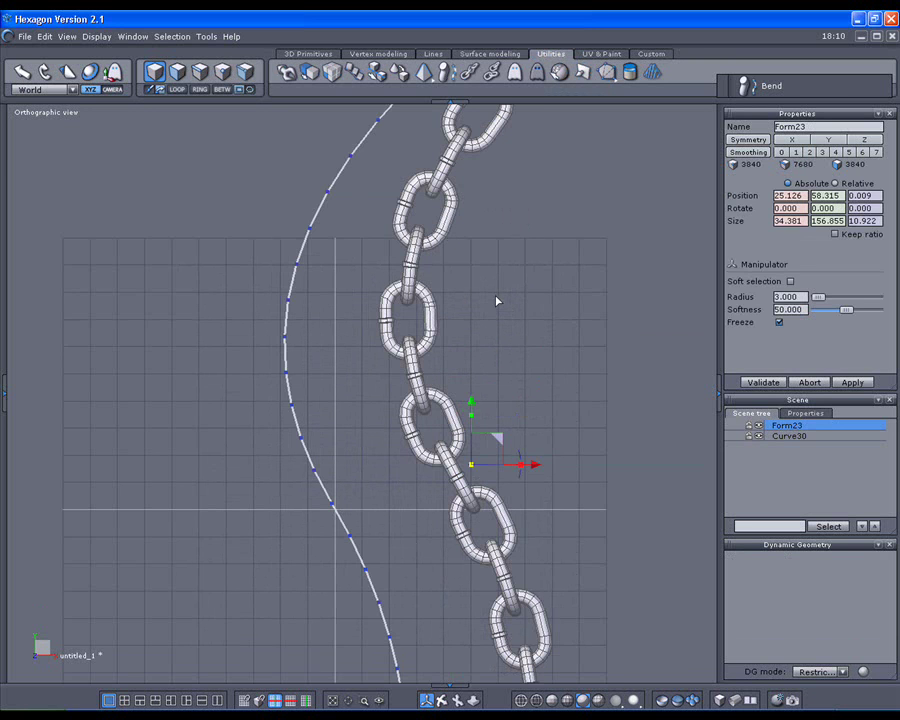
scroll(427, 370, "up", 2)
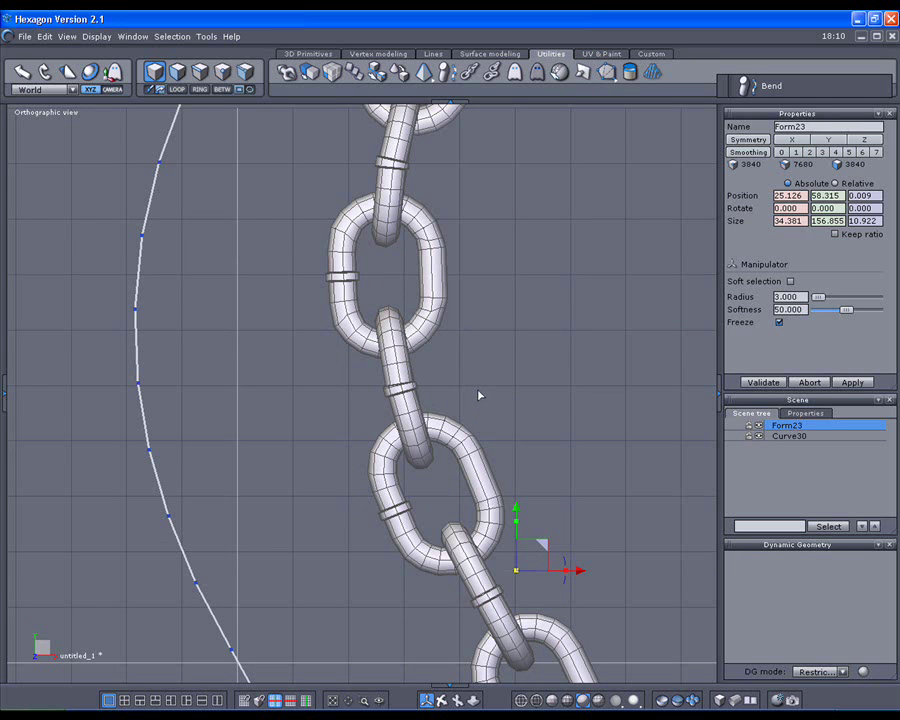
scroll(479, 395, "down", 3)
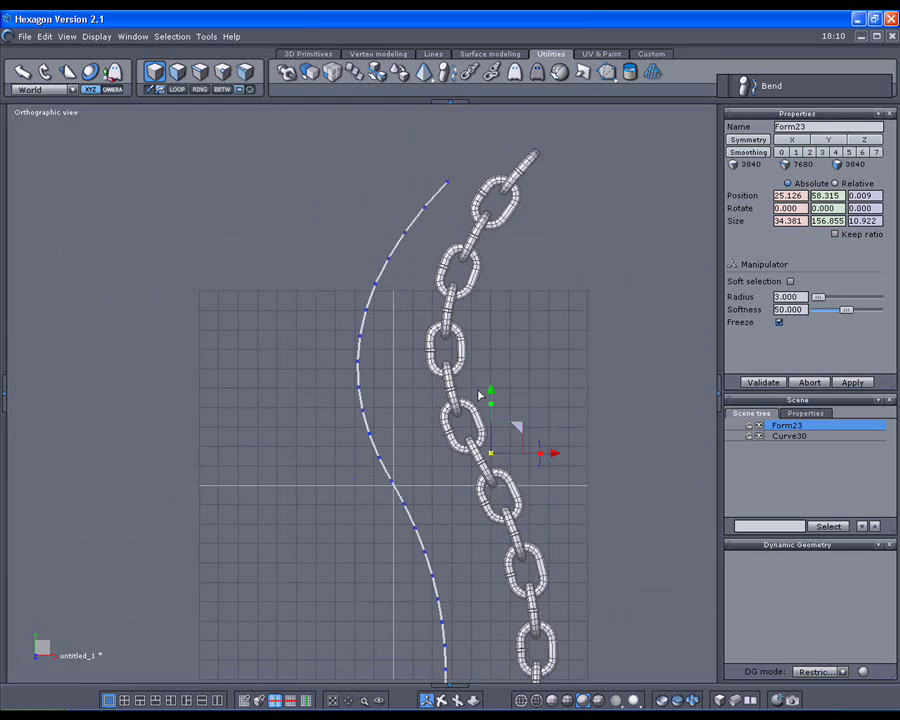
scroll(479, 395, "down", 1)
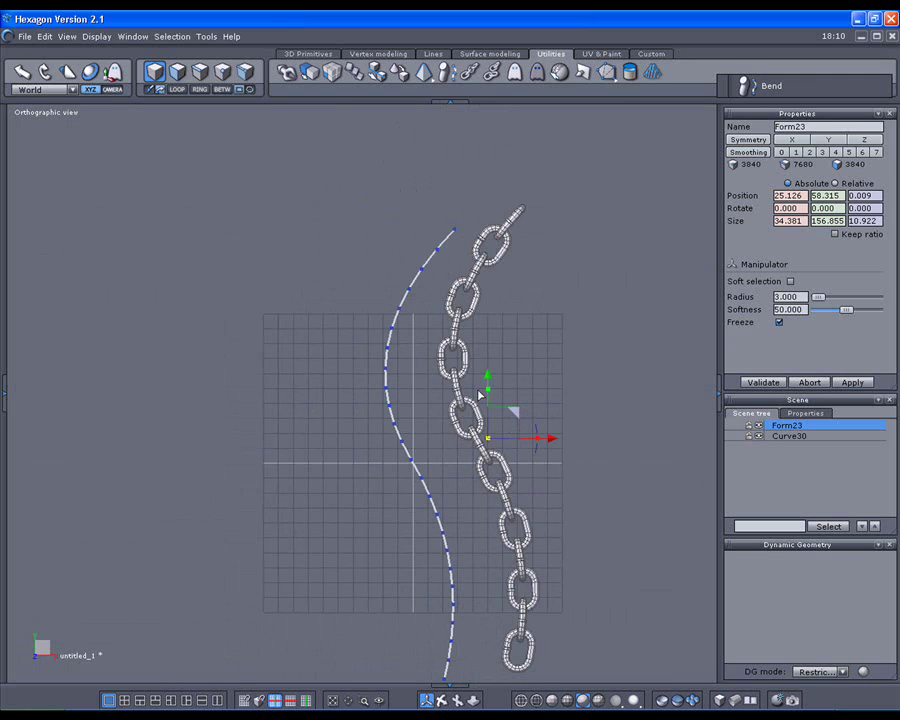
key("ctrl+z")
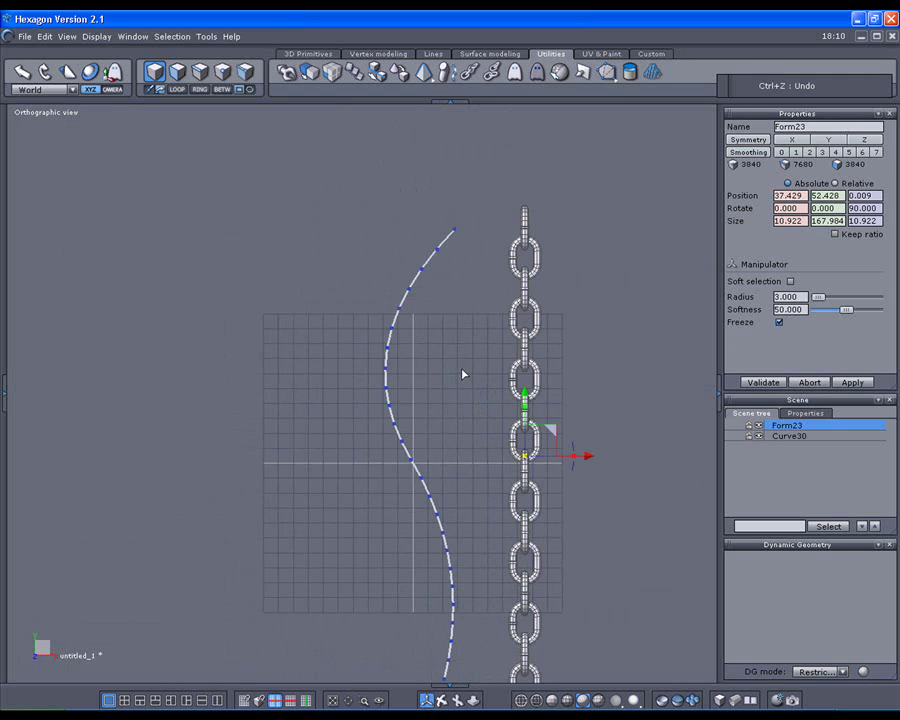
middle_click_drag(412, 378, 428, 349)
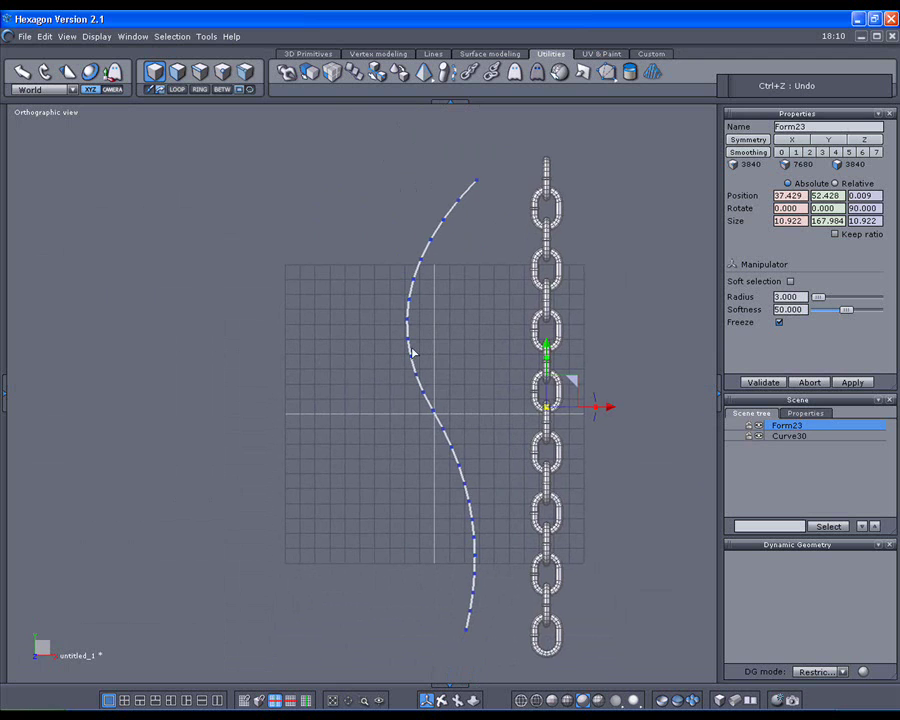
- Create a vertical grid strip of 1 by 28 cells, each 5 by 5 units, on the far side of the S-shaped curve from the chain
left_click(412, 352)
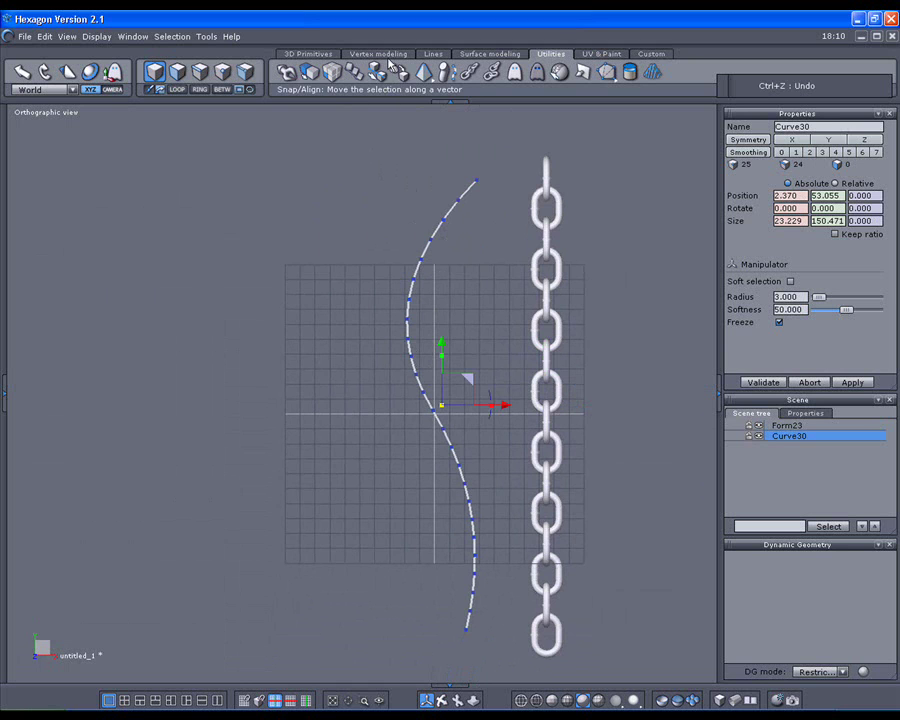
left_click(308, 55)
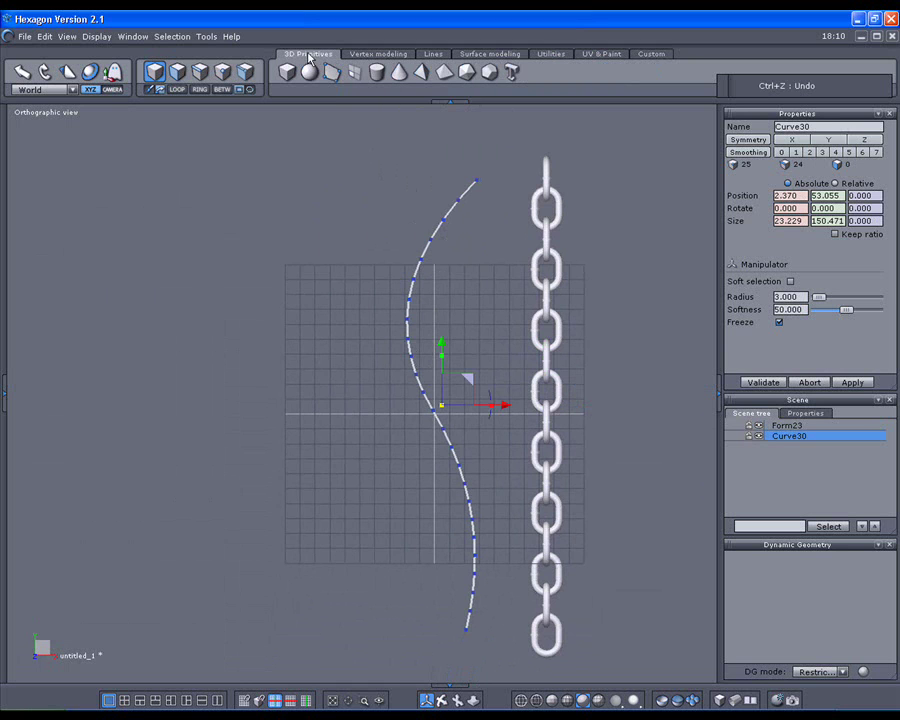
left_click(355, 74)
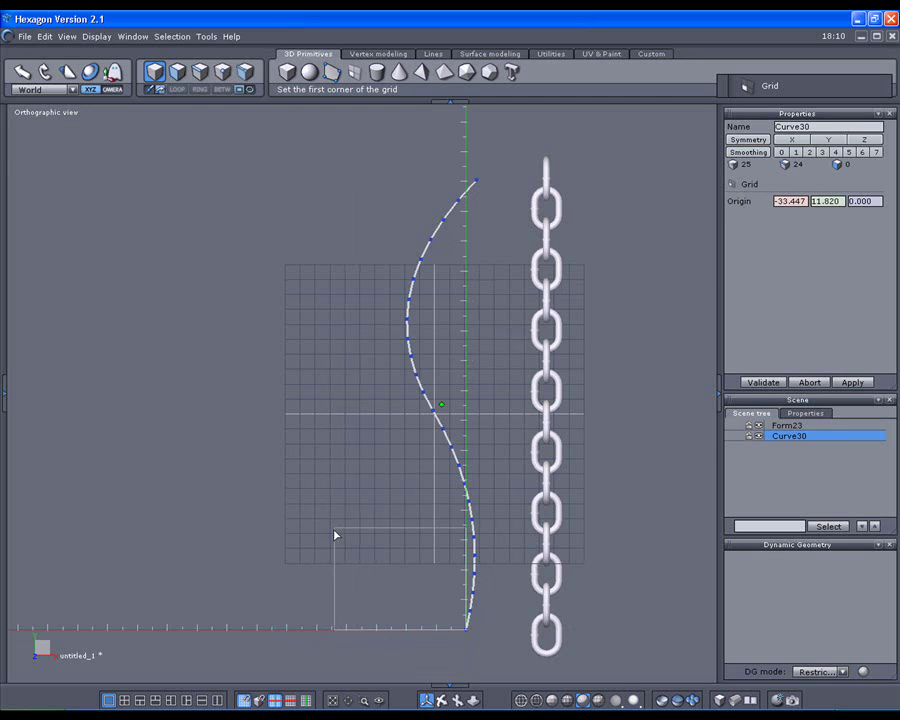
scroll(337, 533, "up", 2)
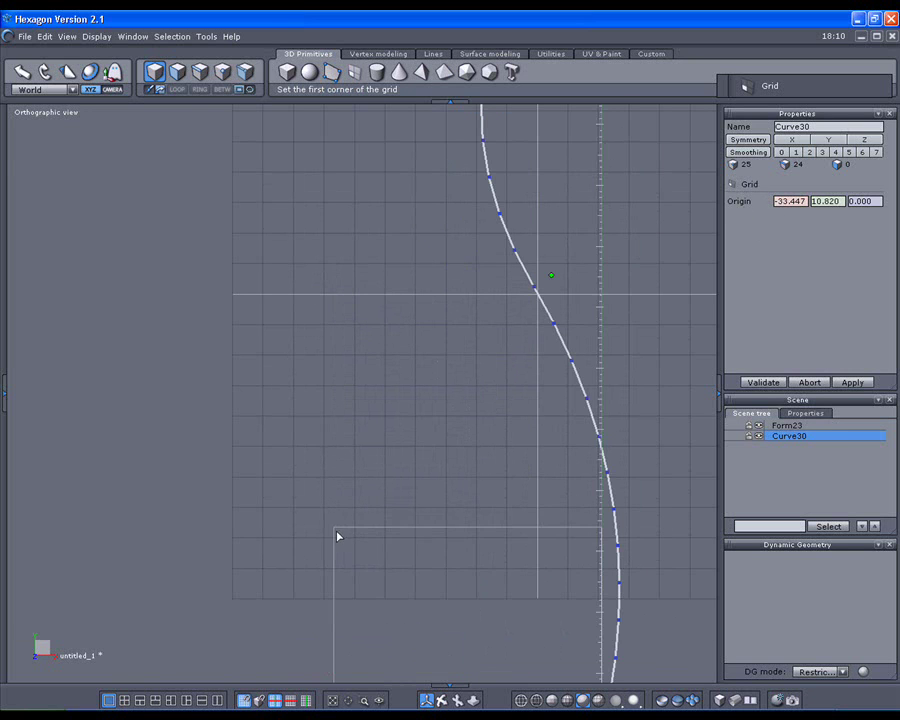
left_click(328, 598)
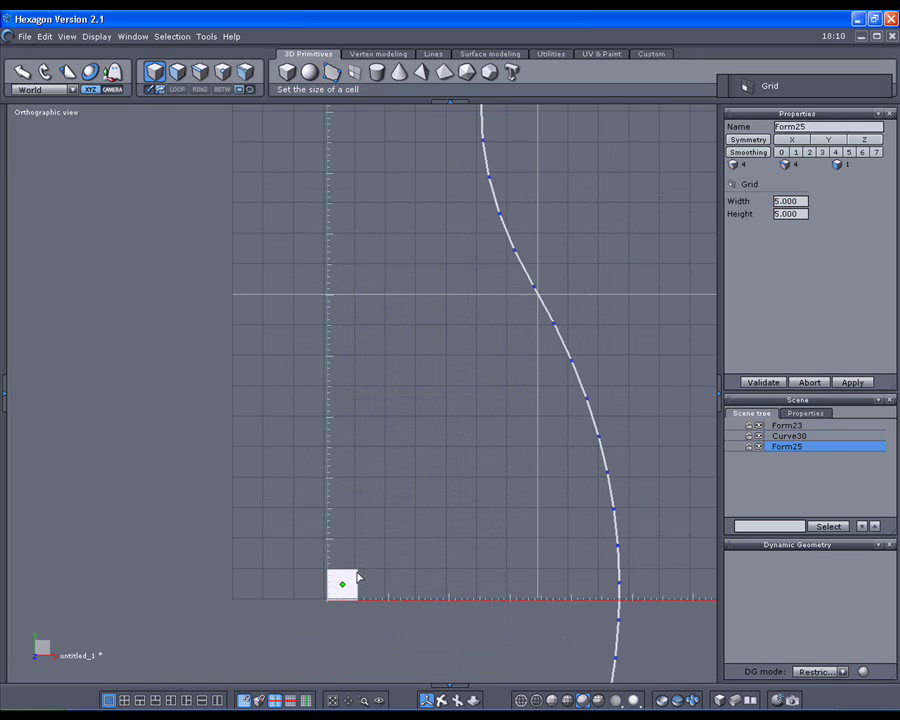
left_click(356, 577)
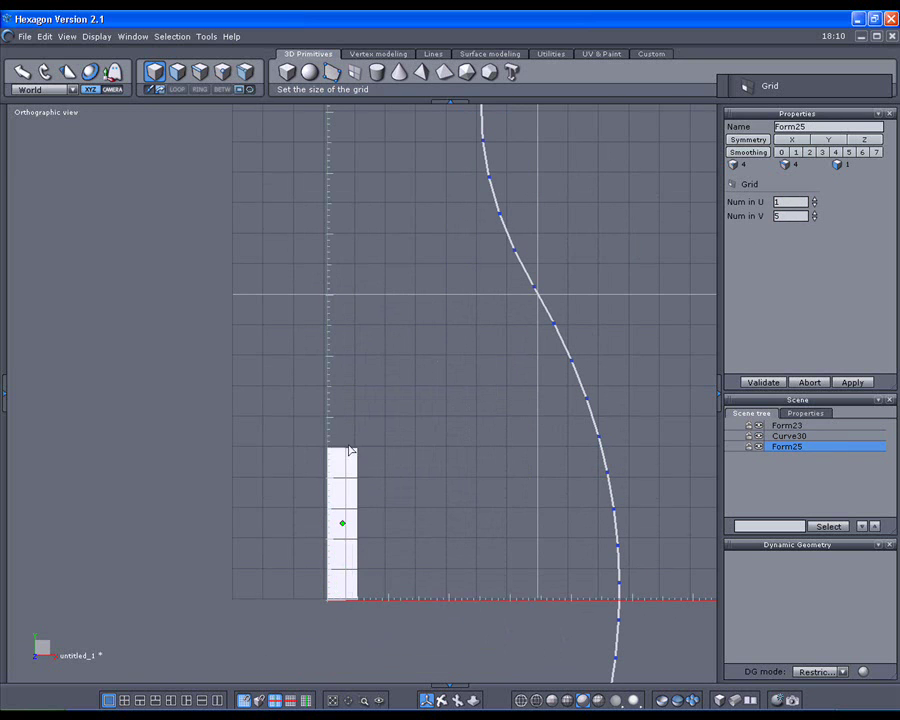
scroll(338, 383, "down", 2)
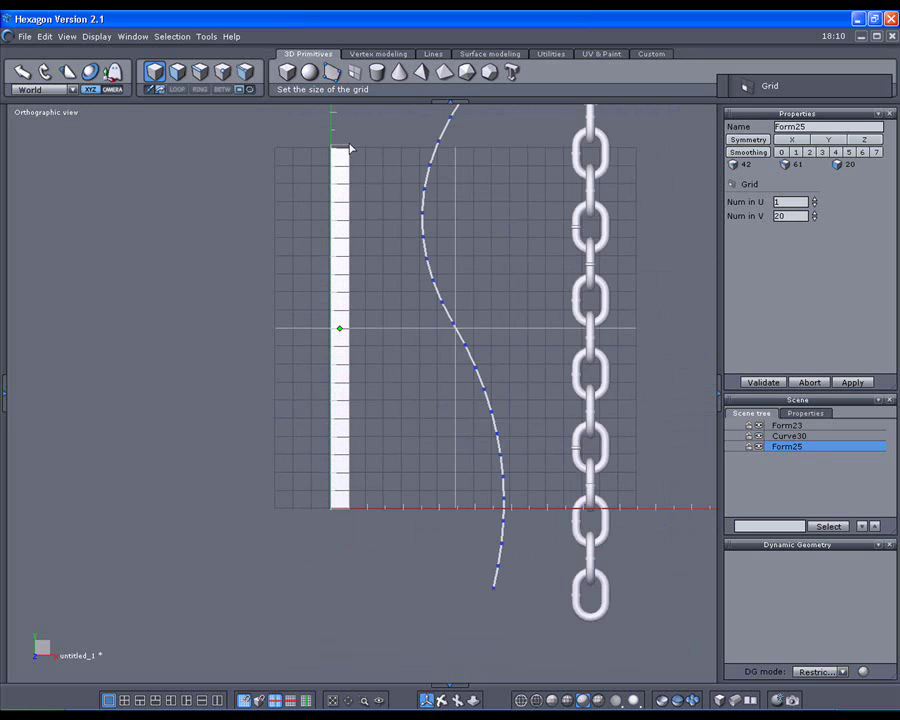
middle_click_drag(366, 133, 366, 340)
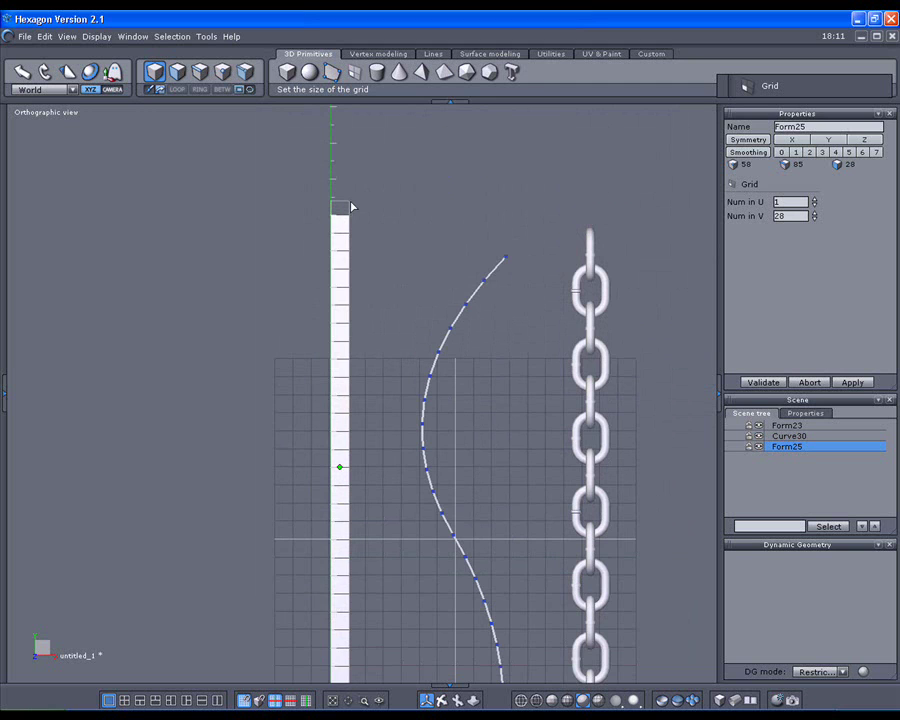
left_click(351, 207)
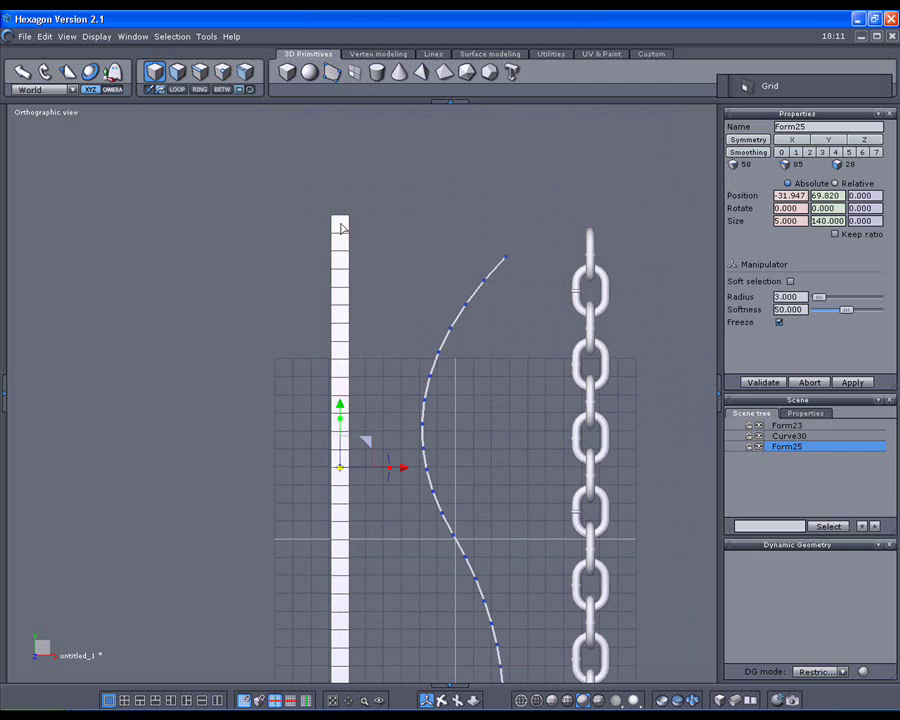
- Extract the strip's long edge facing the S-shaped curve as a separate straight line by cutting and pasting its edge loop, and return to object selection
key("F3")
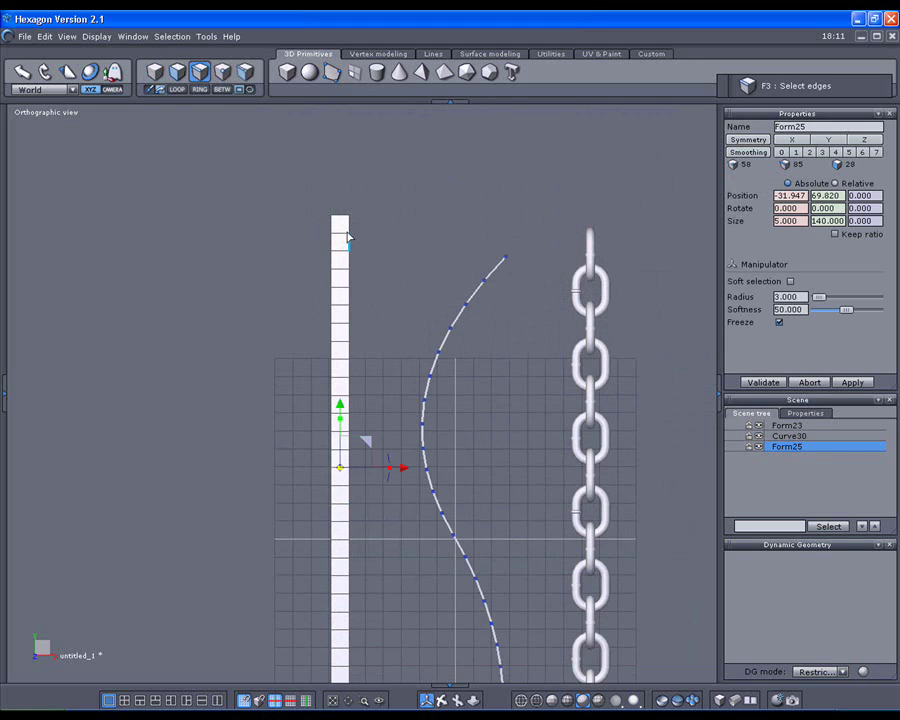
left_click(339, 218)
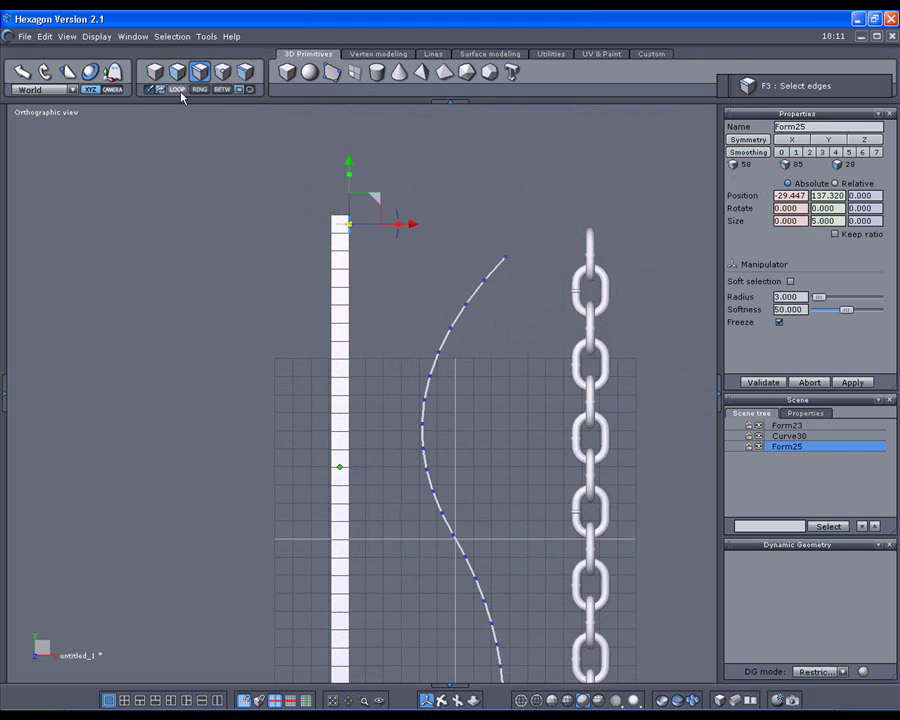
left_click(181, 94)
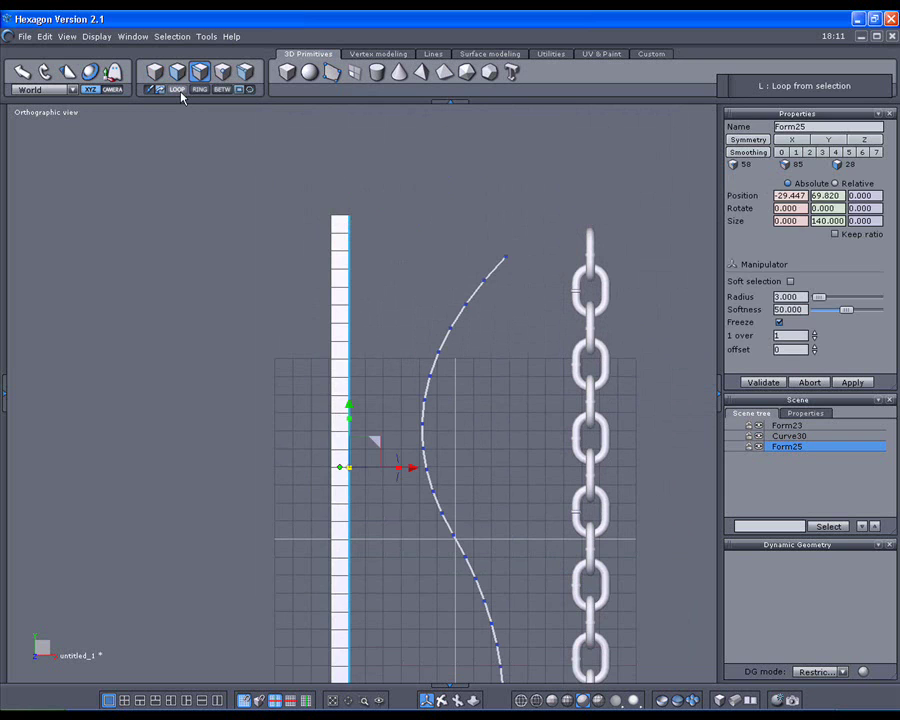
key("ctrl+x")
key("ctrl+v")
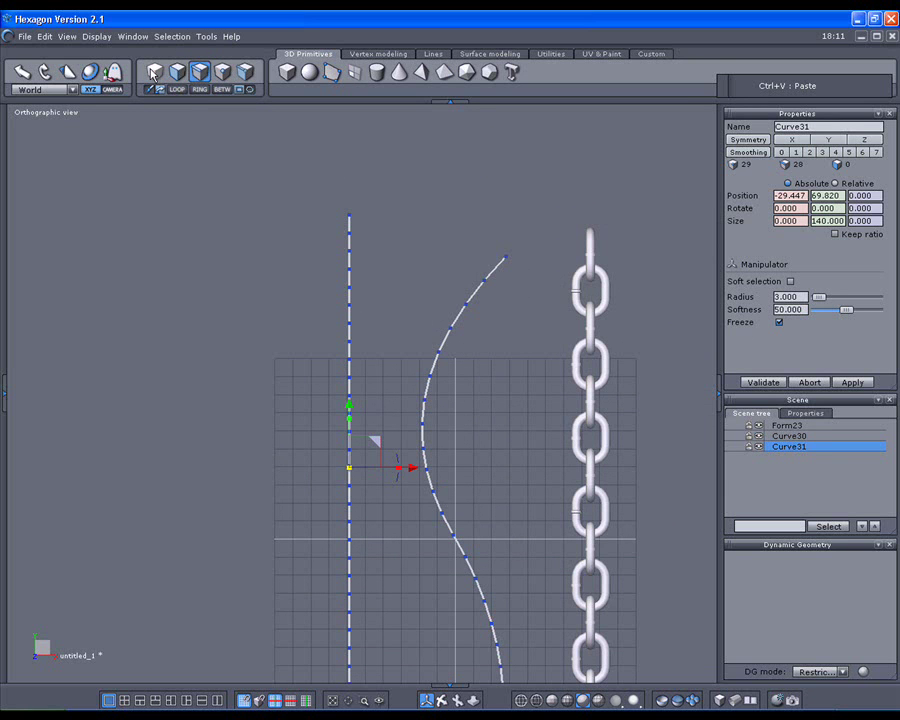
left_click(153, 75)
middle_click_drag(280, 220, 265, 178)
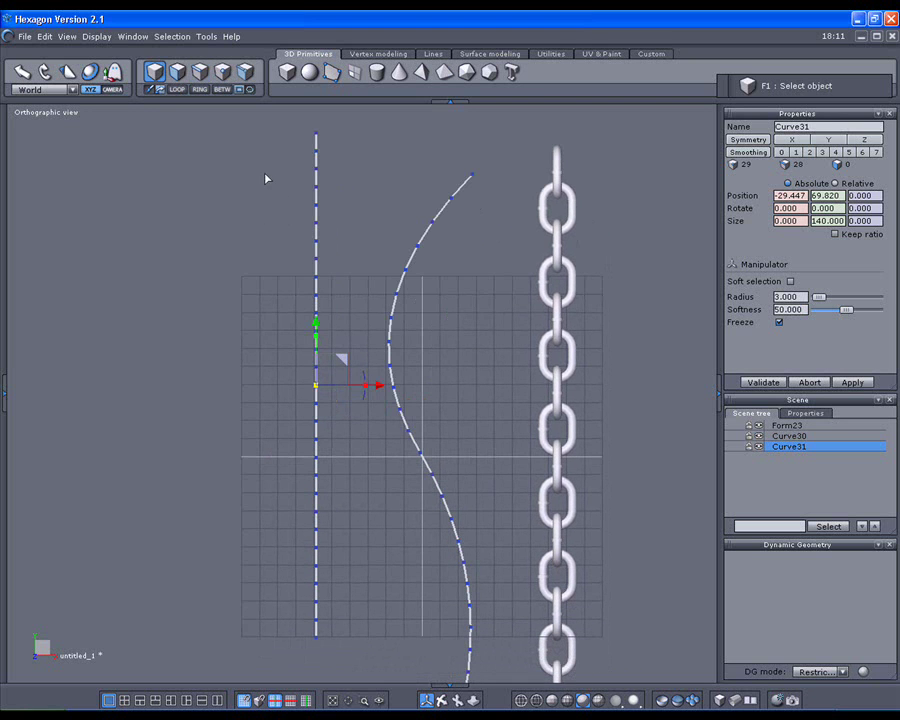
- Bend the straight line along the S-shaped curve, and delete the original S-shaped curve
left_click(563, 56)
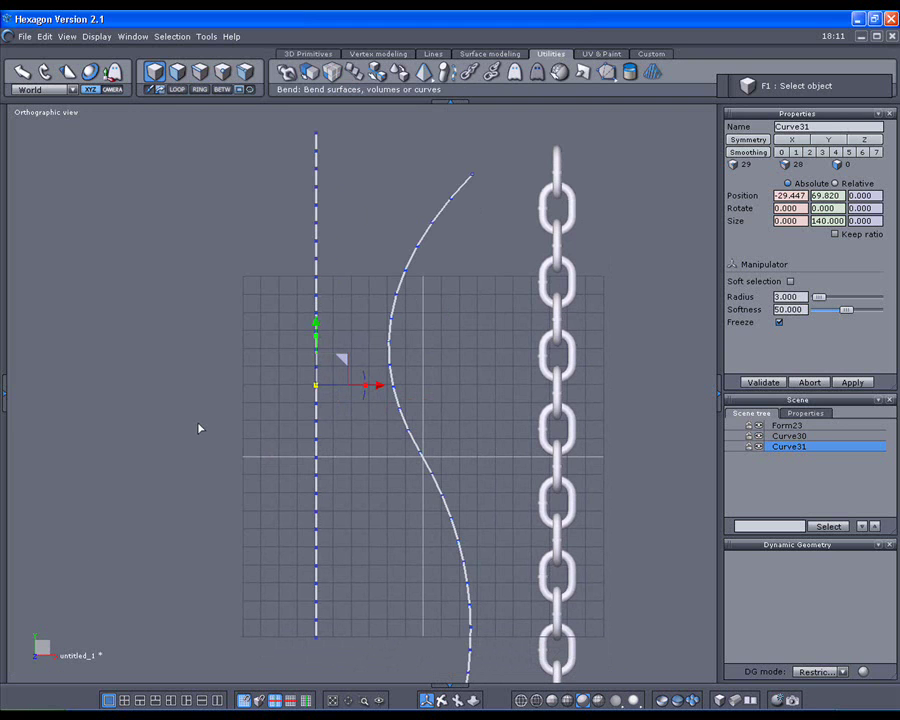
right_click_drag(198, 428, 137, 569)
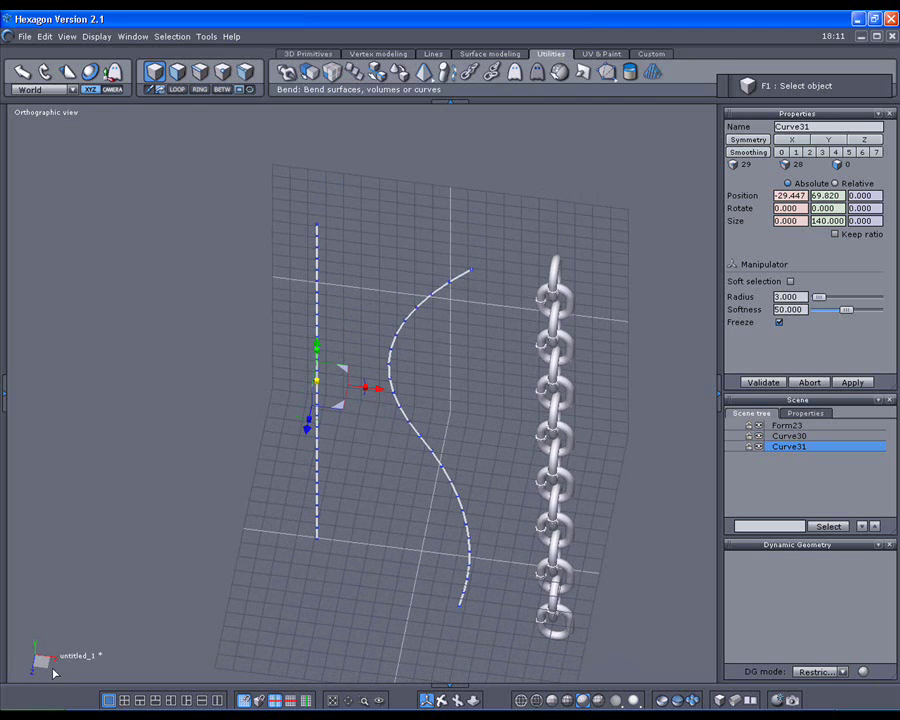
right_click_drag(190, 538, 199, 483)
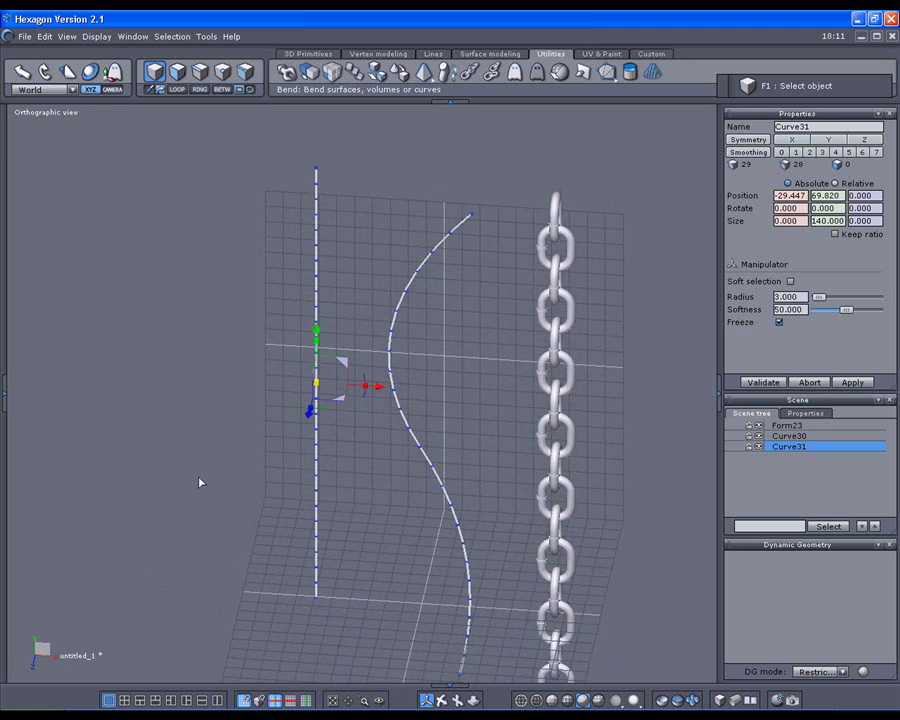
left_click(446, 73)
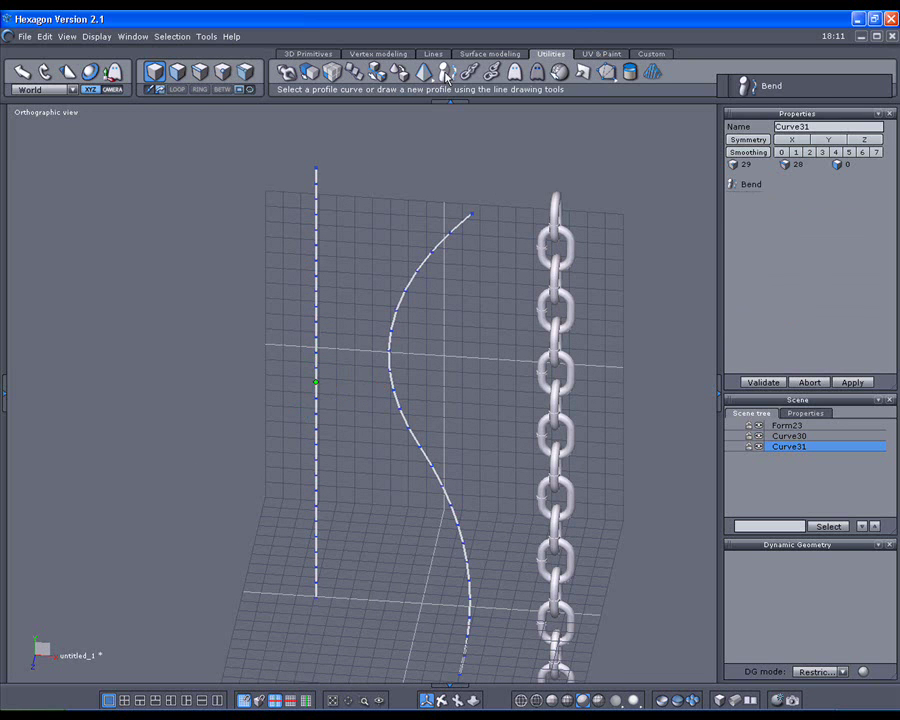
left_click(459, 232)
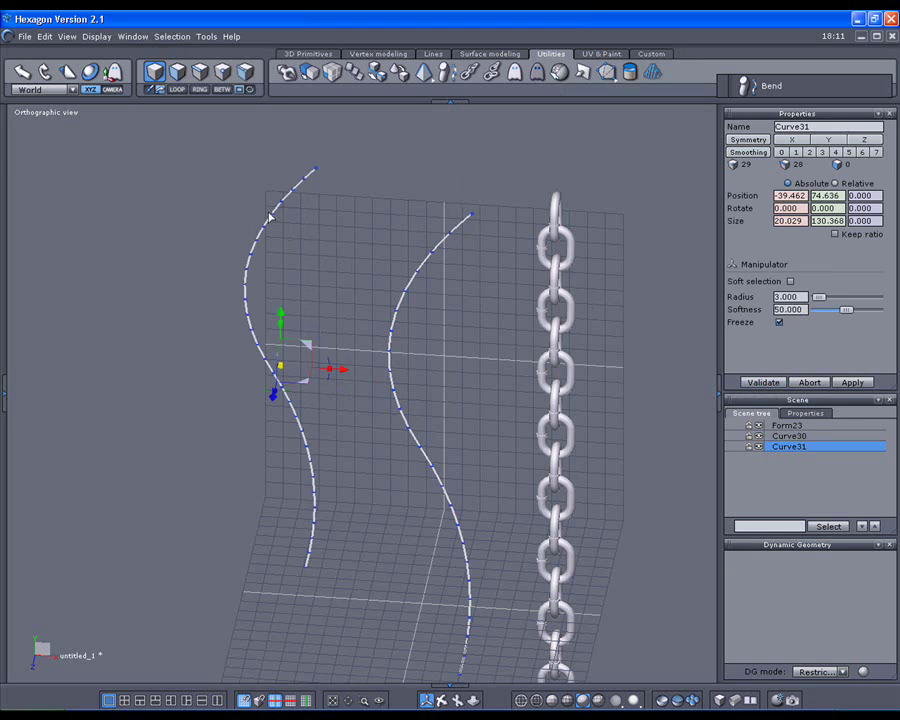
left_click(434, 263)
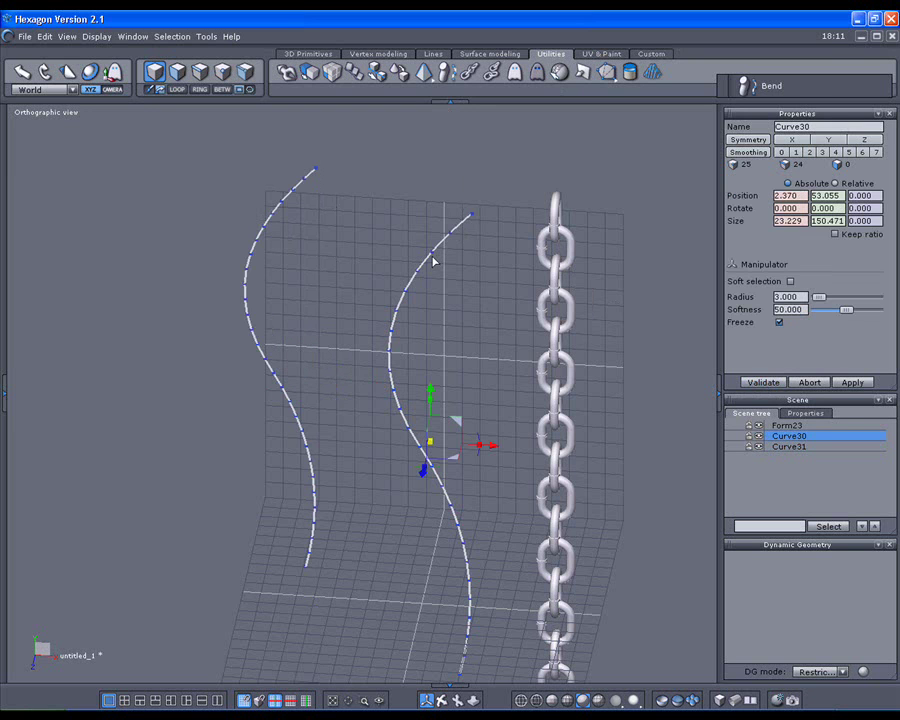
key("Delete")
- On the chain, select all faces of the topmost two links by growing the selection from one face on each
right_click_drag(419, 300, 468, 249)
scroll(421, 257, "up", 2)
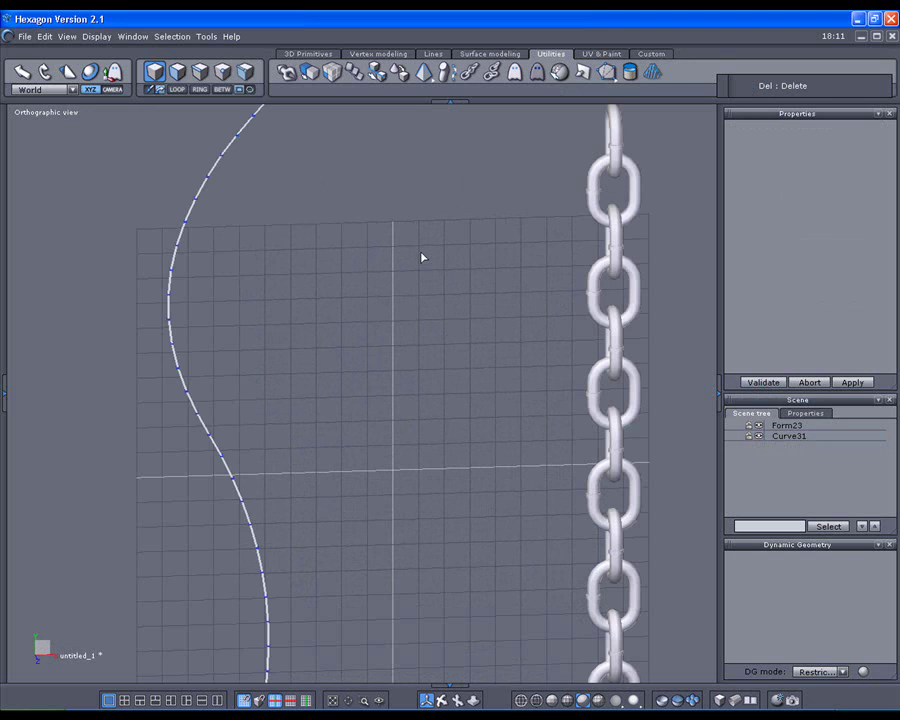
middle_click_drag(421, 257, 429, 251)
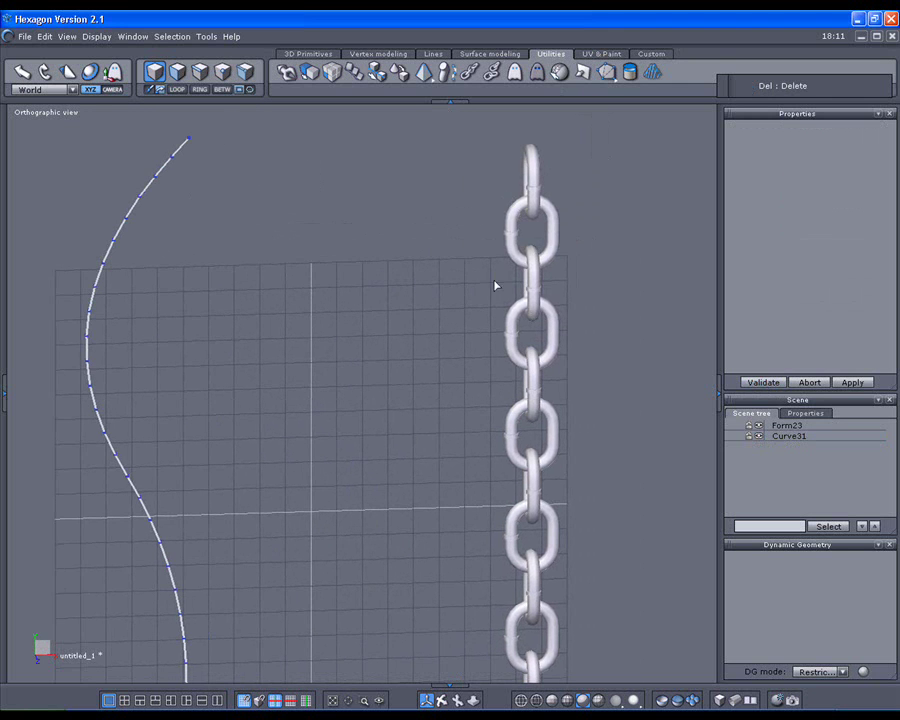
left_click(516, 235)
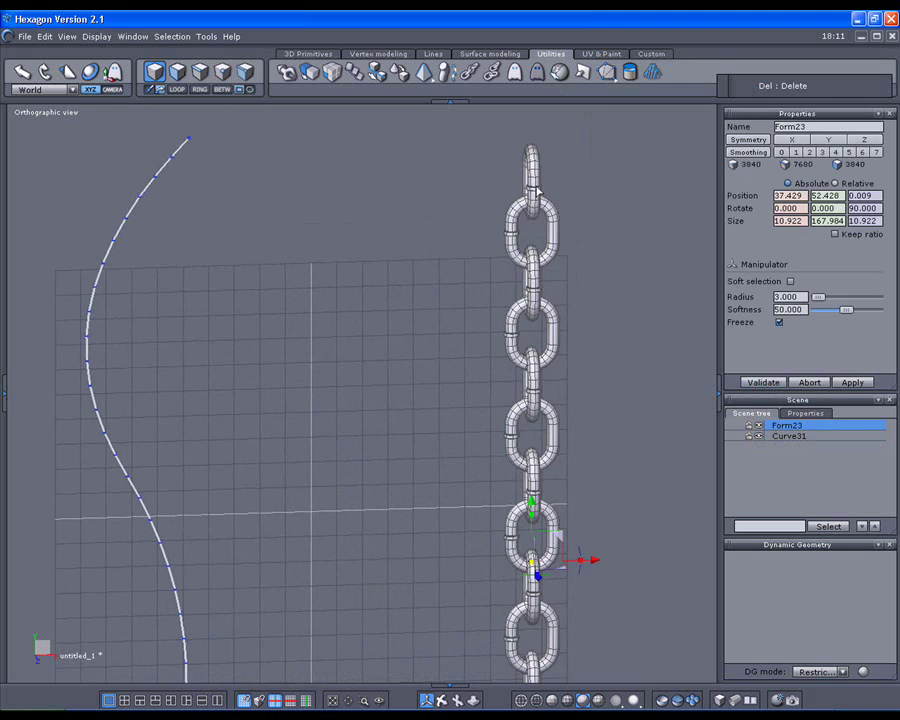
left_click(178, 78)
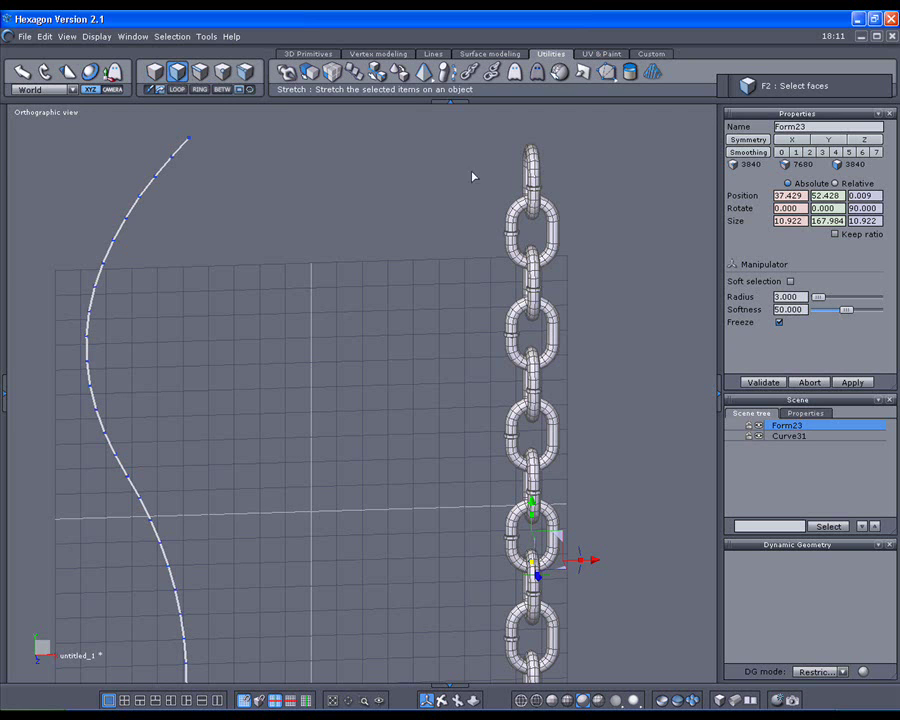
left_click(533, 176)
scroll(533, 176, "up", 3)
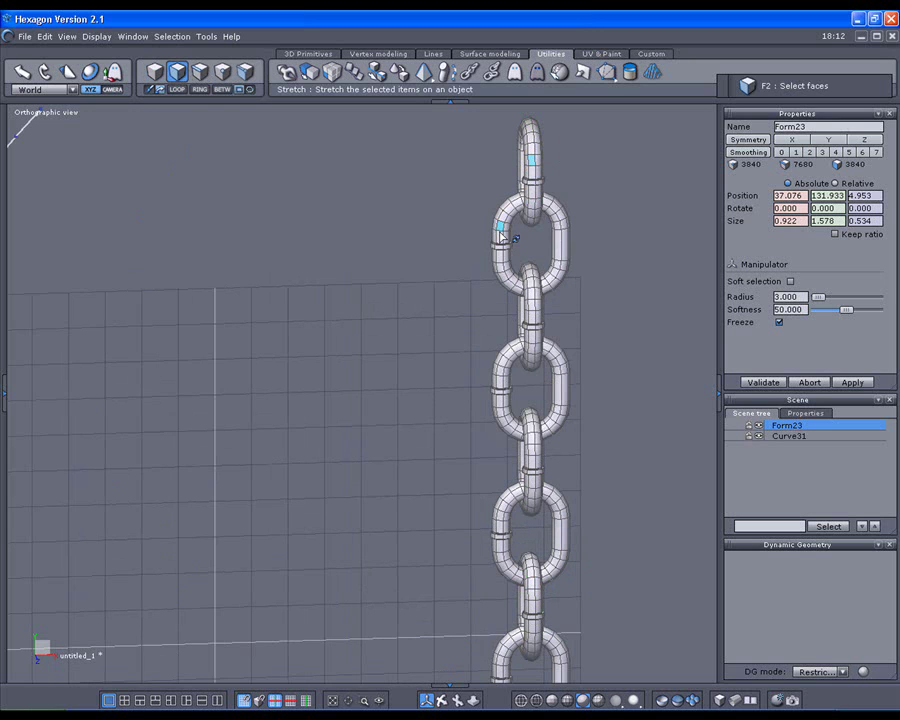
left_click(502, 232, "shift")
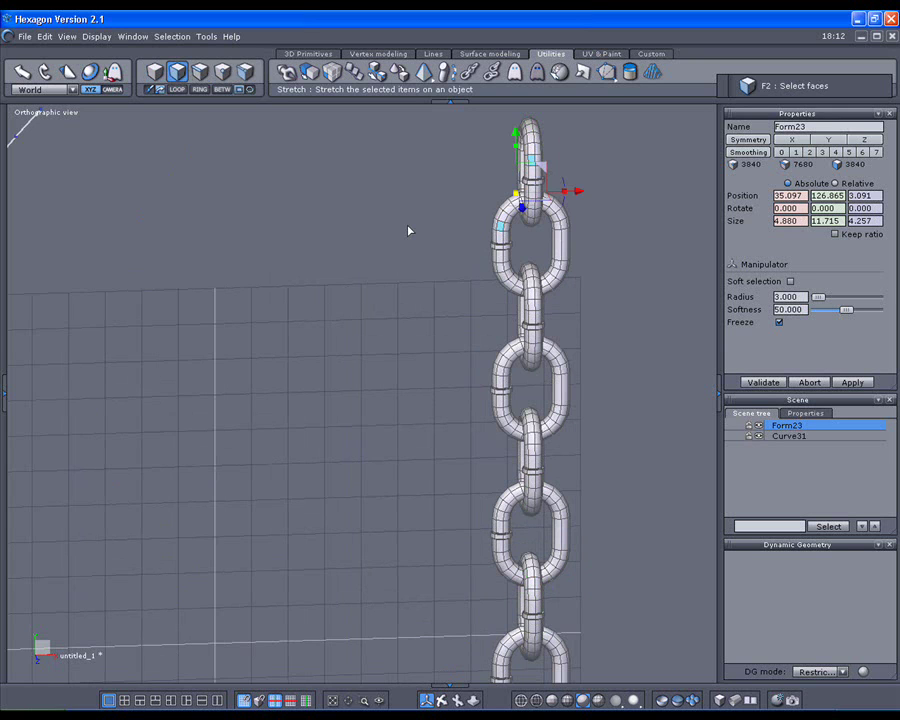
right_click_drag(408, 231, 408, 231)
key("shift+KP_Add")
key("shift+KP_Add")
key("shift+KP_Add")
key("shift+KP_Add")
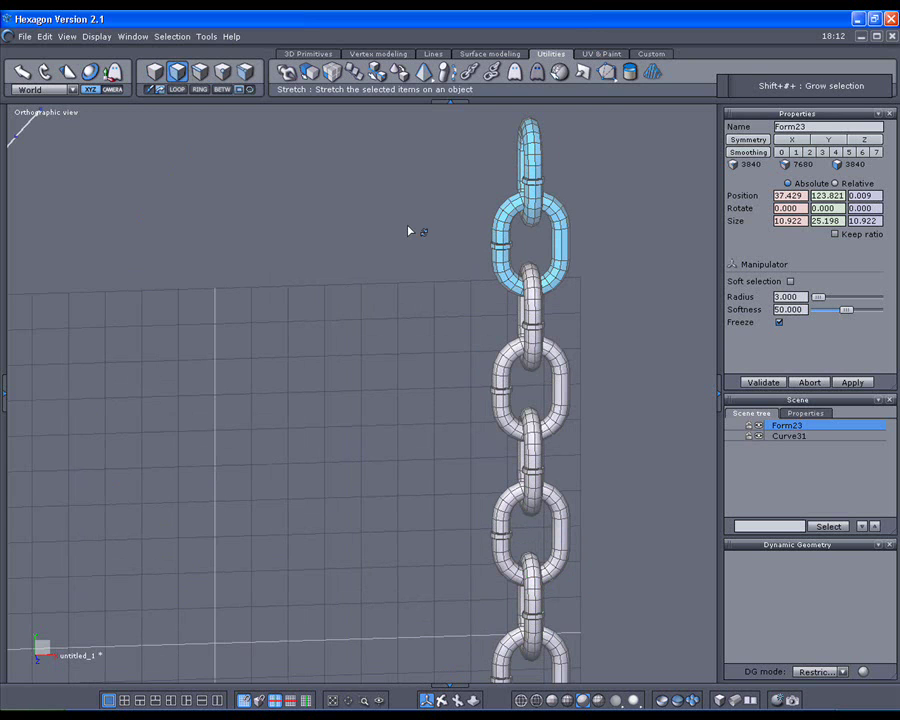
key("space")
- Copy and paste the two selected links as a separate object, moving it to about X 13.4 between the chain and the curve
scroll(408, 231, "down", 2)
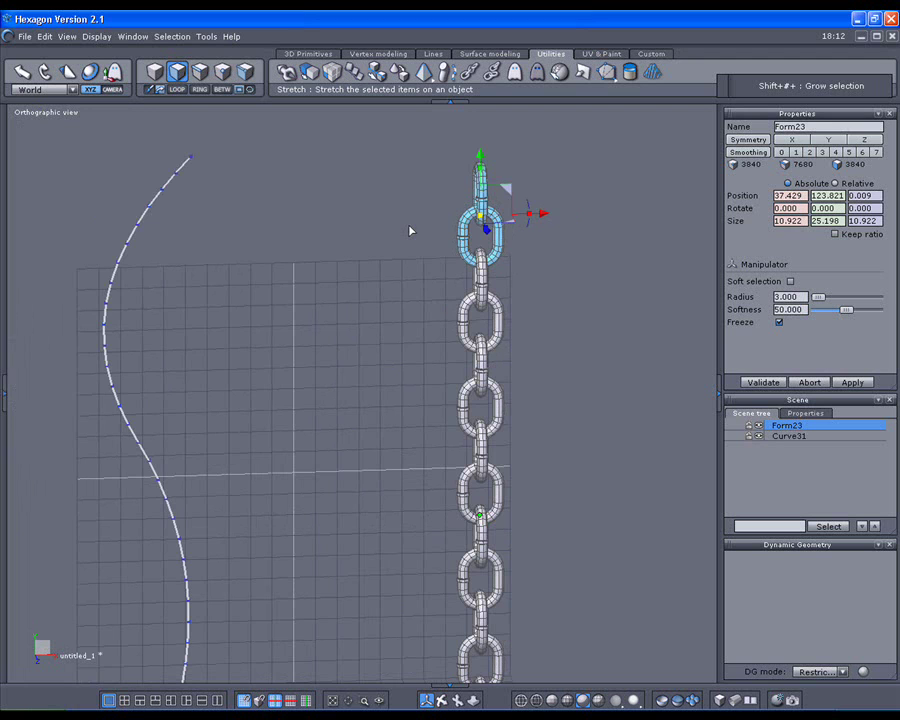
key("ctrl+c")
key("ctrl+v")
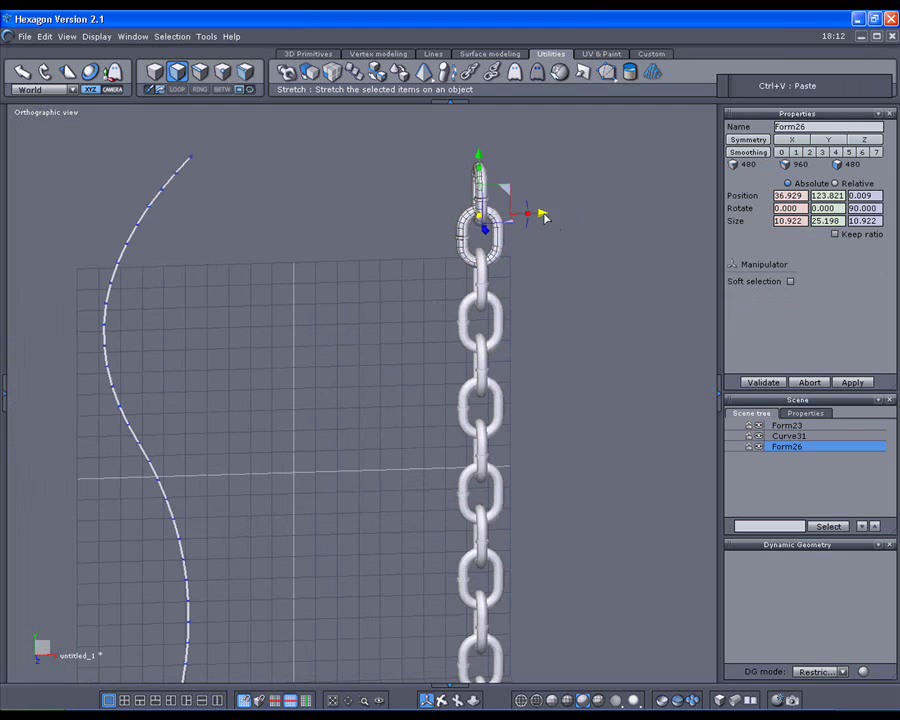
left_click_drag(540, 213, 436, 218)
scroll(382, 383, "down", 3)
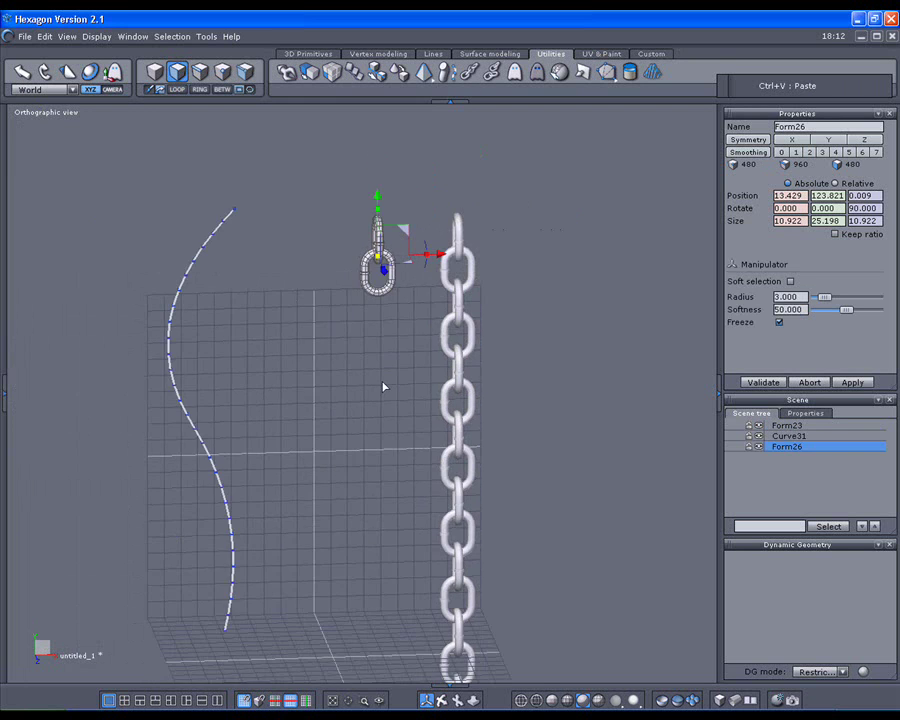
middle_click_drag(384, 383, 401, 385)
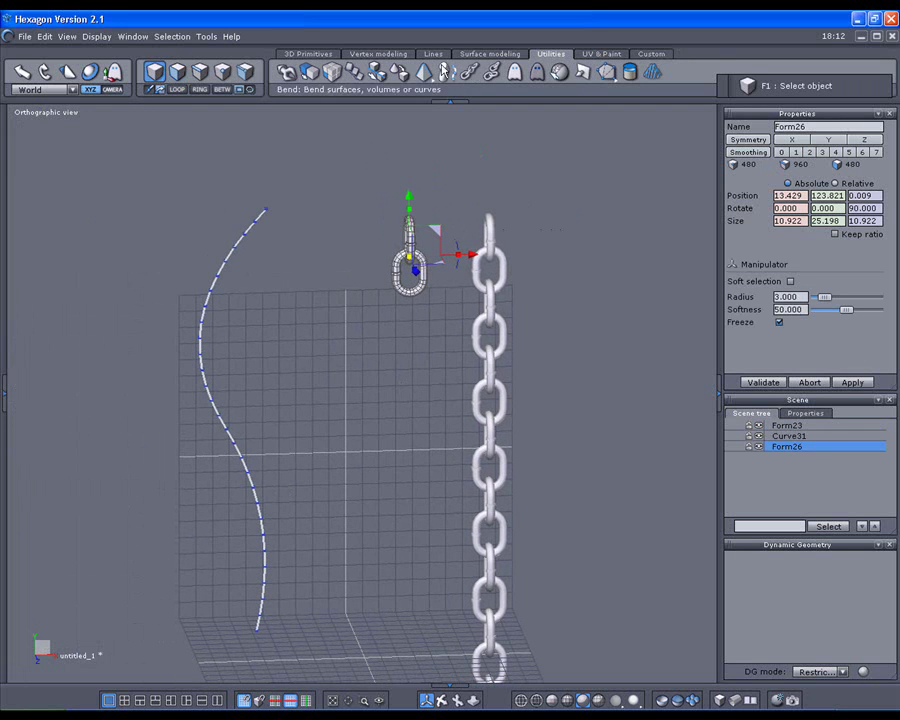
- Copy the pair of links along the bent curve with Copy on a support, comparing repeat modes 1 and 2 before keeping mode 3
left_click(356, 78)
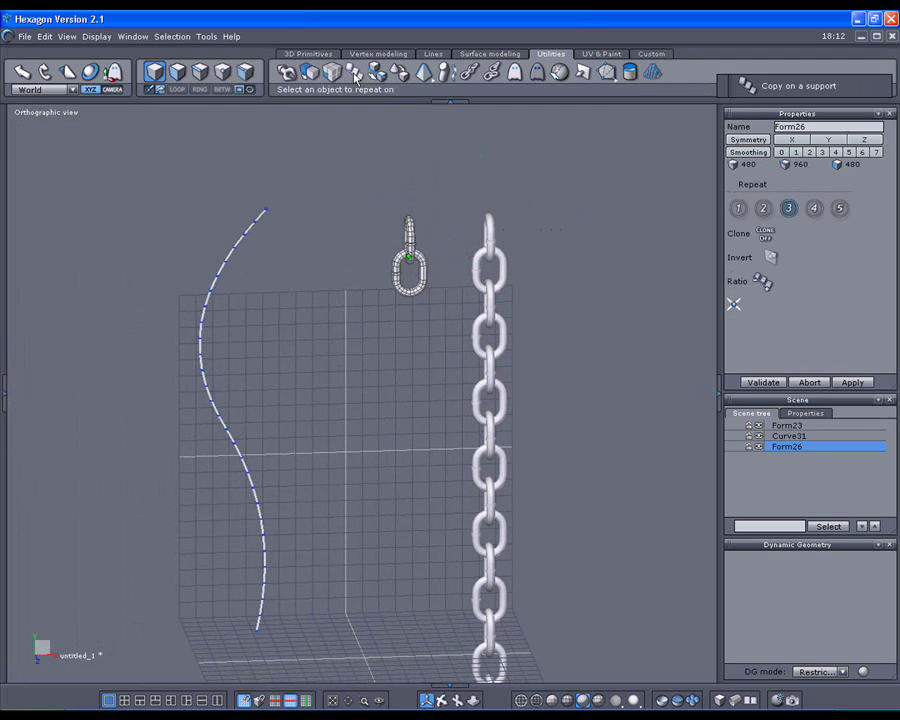
left_click(264, 214)
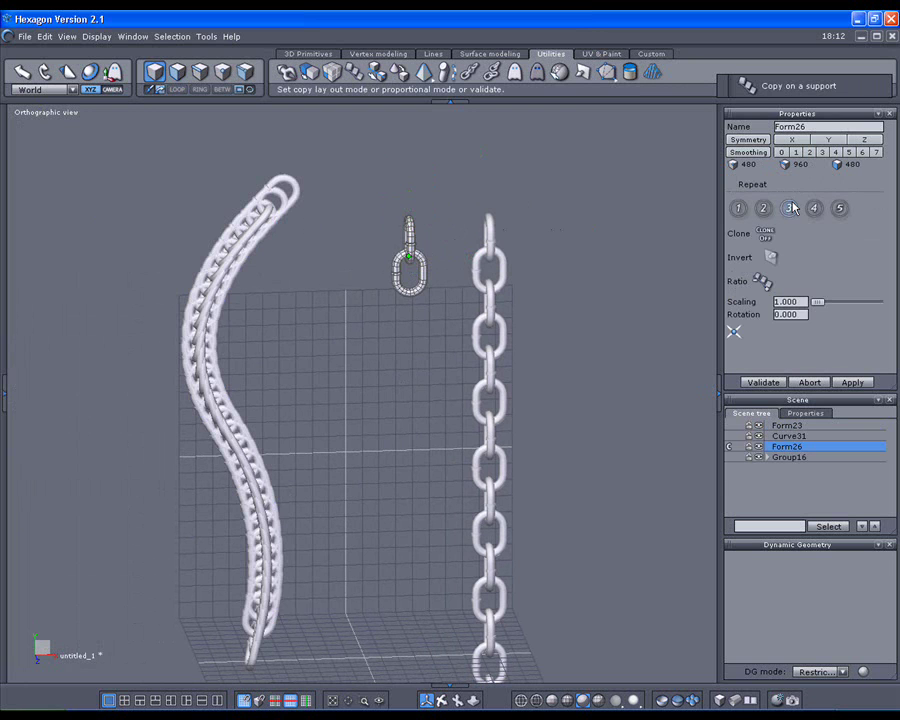
left_click(738, 208)
left_click(763, 208)
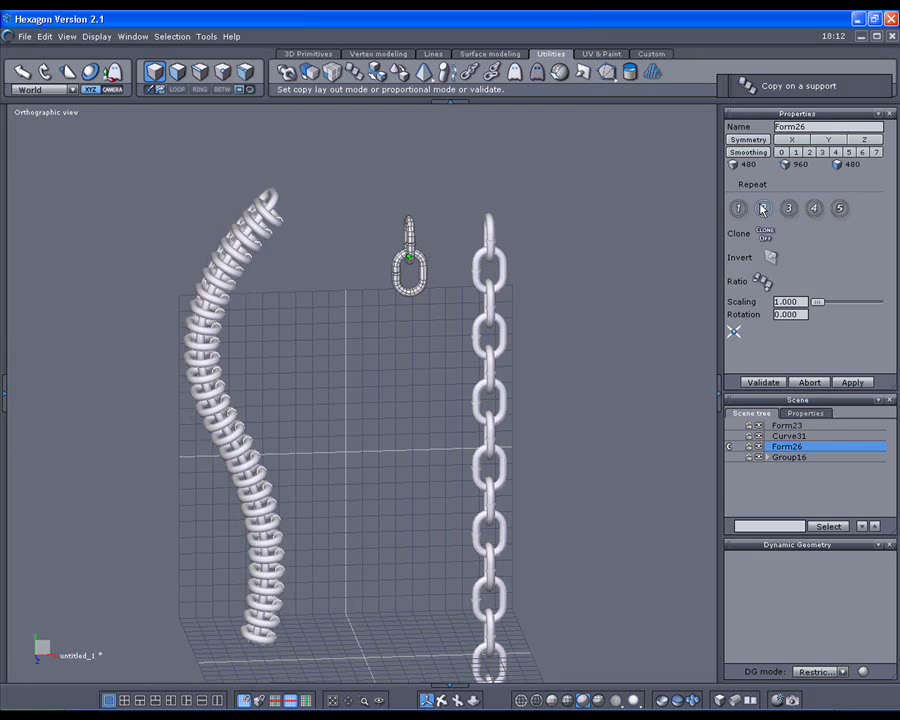
left_click(788, 208)
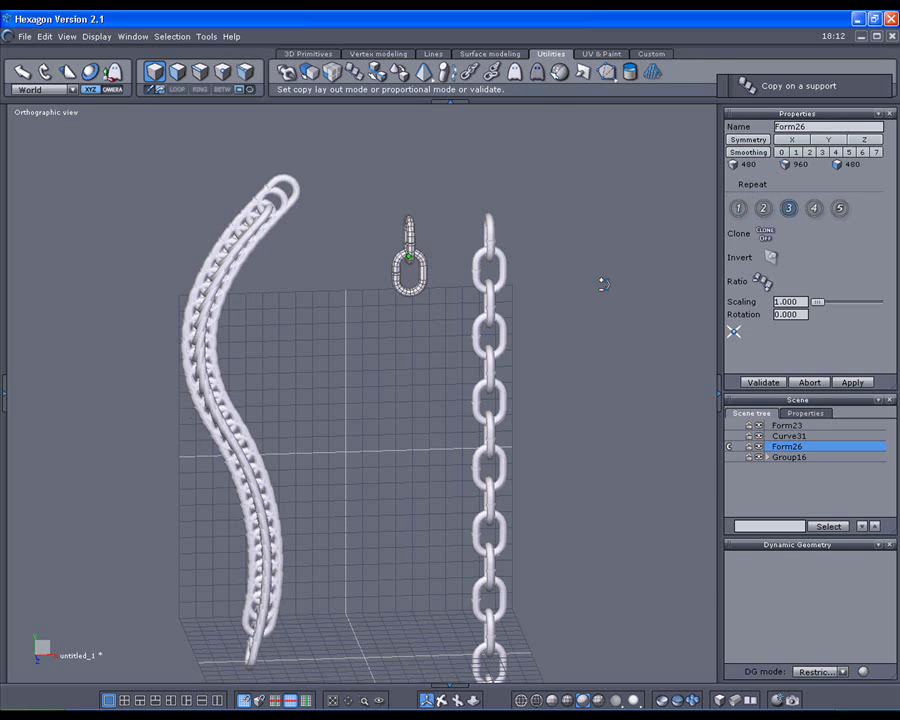
scroll(282, 326, "up", 3)
scroll(410, 308, "up", 3)
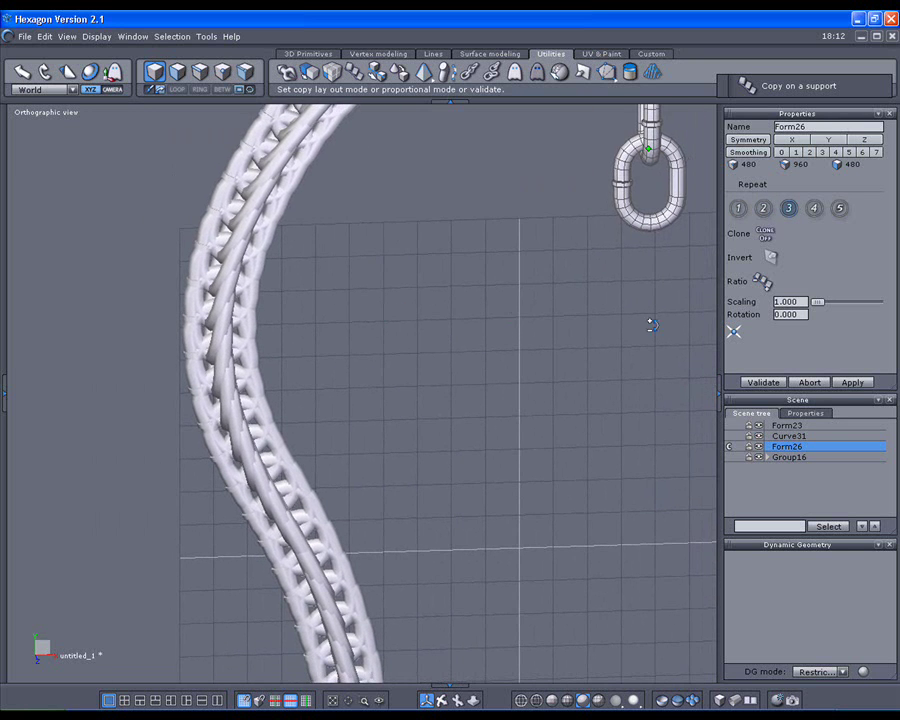
- Try scaling the link copies along the curve to 0.4 and then down to 0.2, checking the fit between links up close
double_click(792, 301)
type("0")
left_click(855, 383)
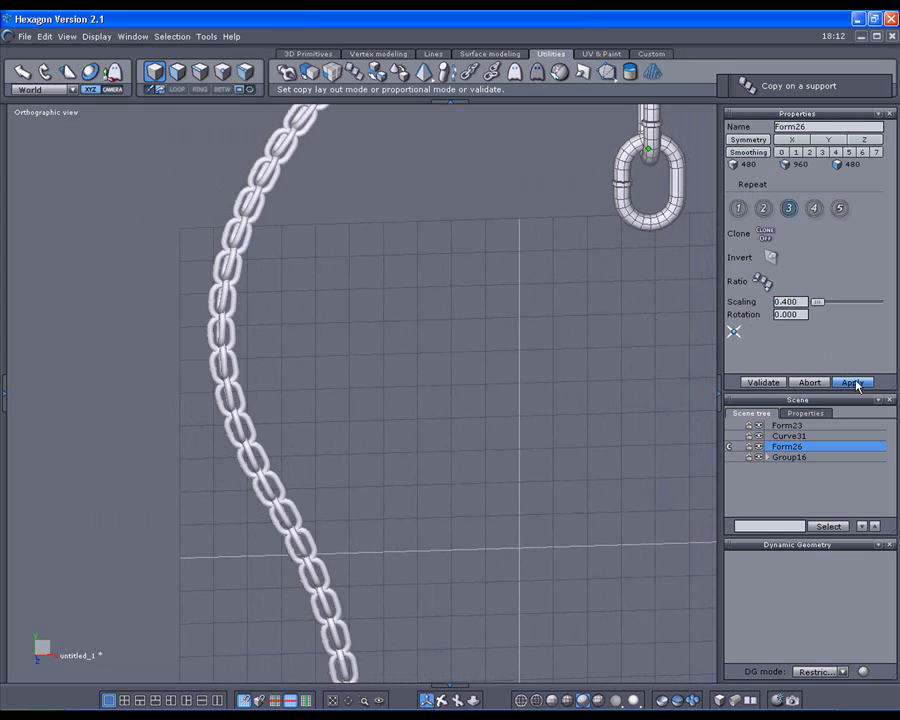
scroll(265, 352, "up", 4)
middle_click_drag(281, 358, 329, 341)
scroll(322, 343, "up", 3)
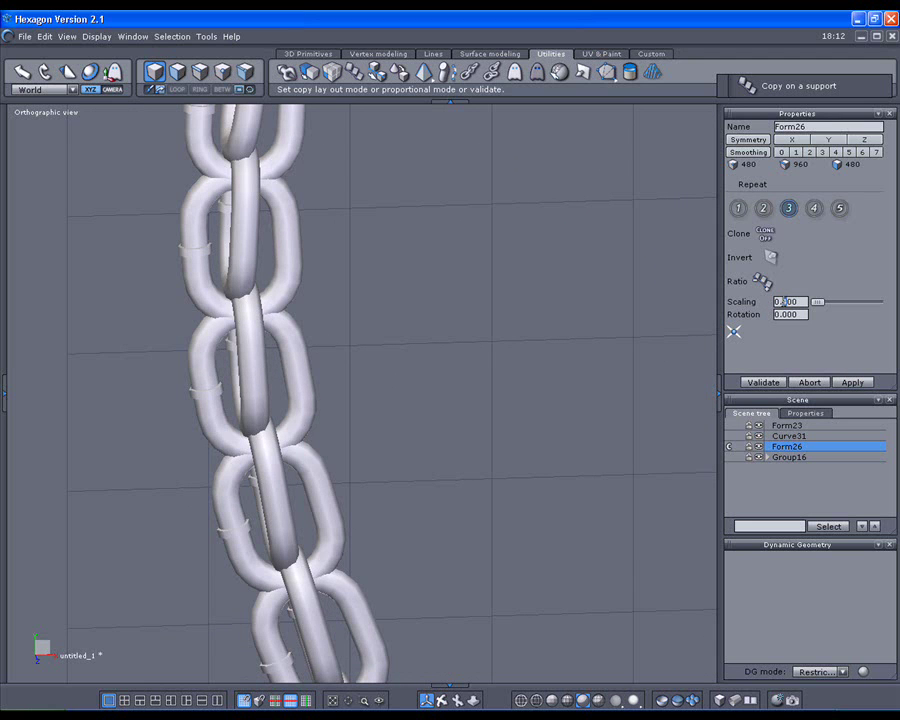
left_click(855, 383)
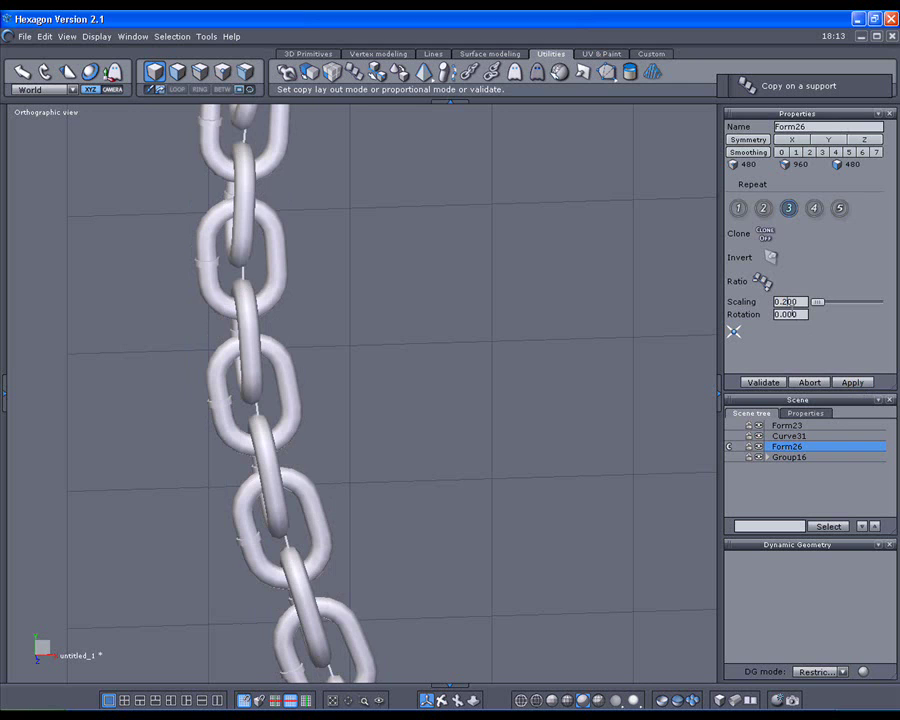
left_click(853, 382)
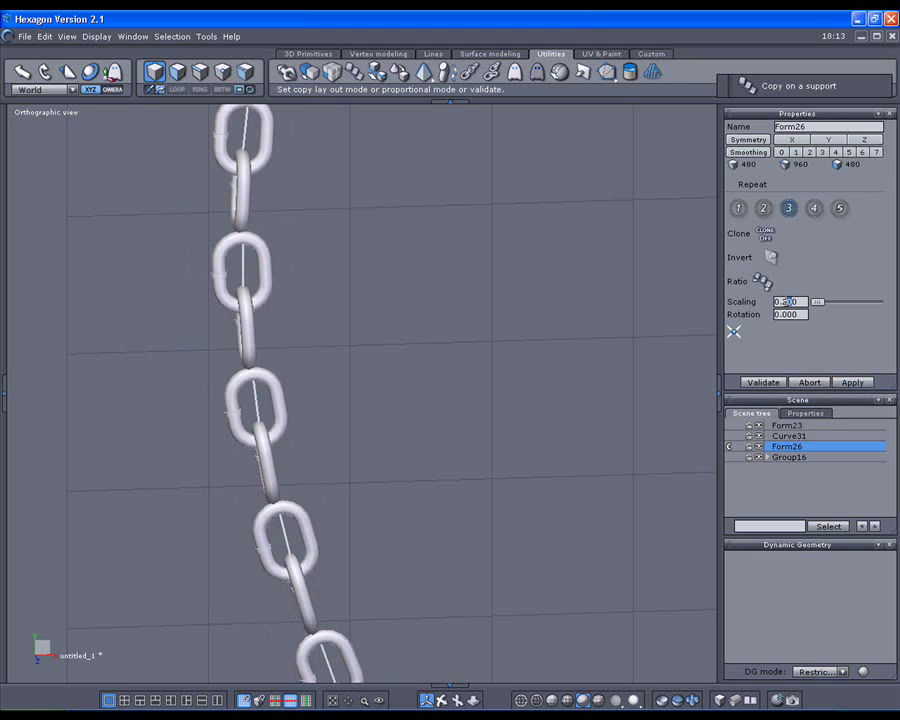
- Set the scaling of the link copies to 0.25 and validate the copy along the curve
left_click(845, 382)
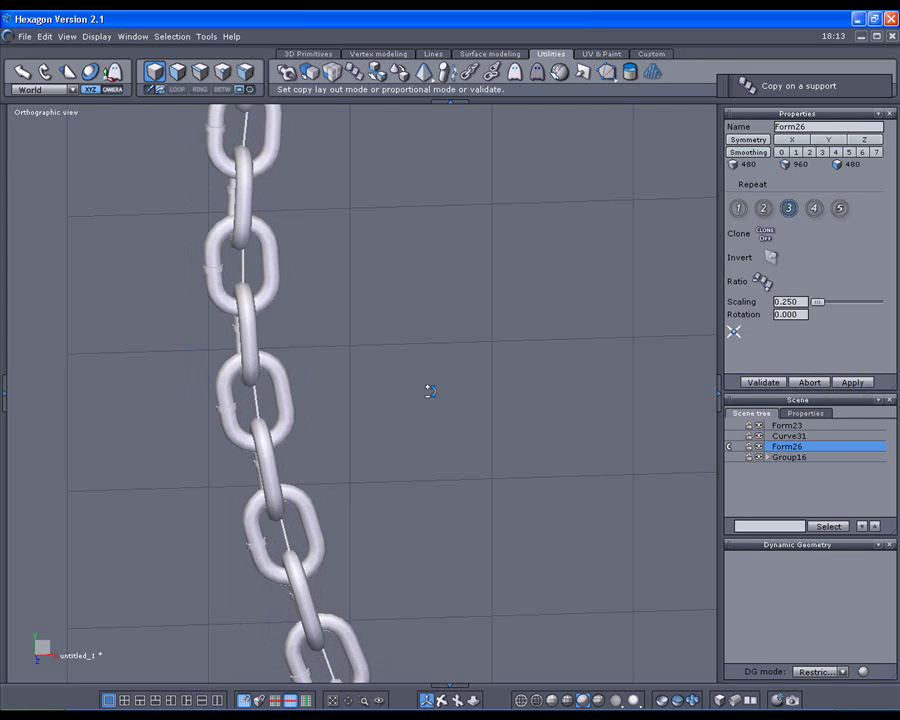
middle_click_drag(419, 381, 570, 388)
left_click(752, 383)
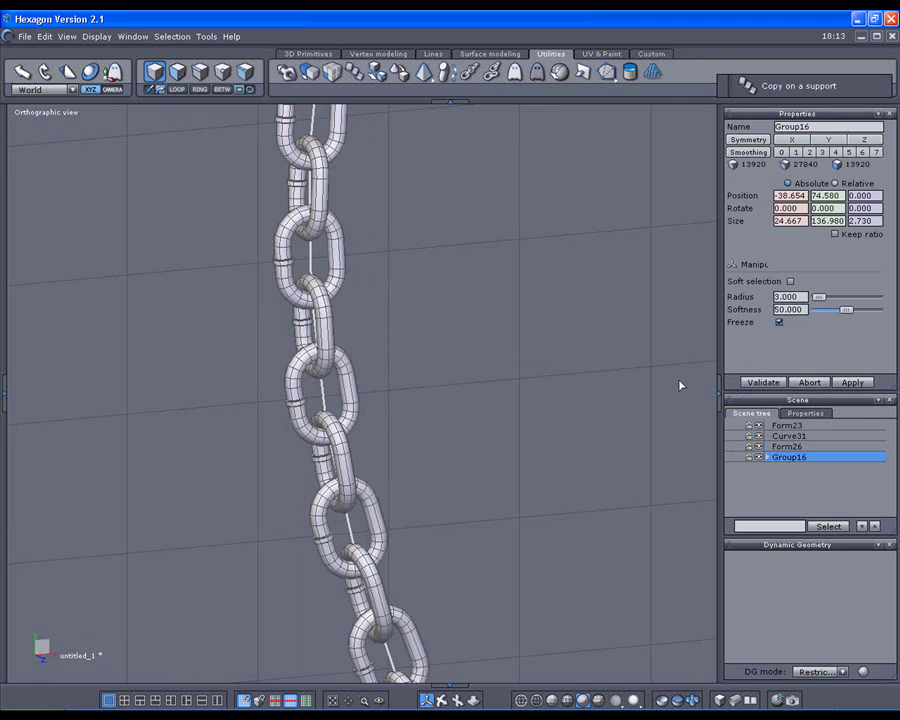
- Hide the support curve running through the new curved chain and clear the selection
scroll(540, 425, "down", 2)
middle_click_drag(536, 430, 500, 410)
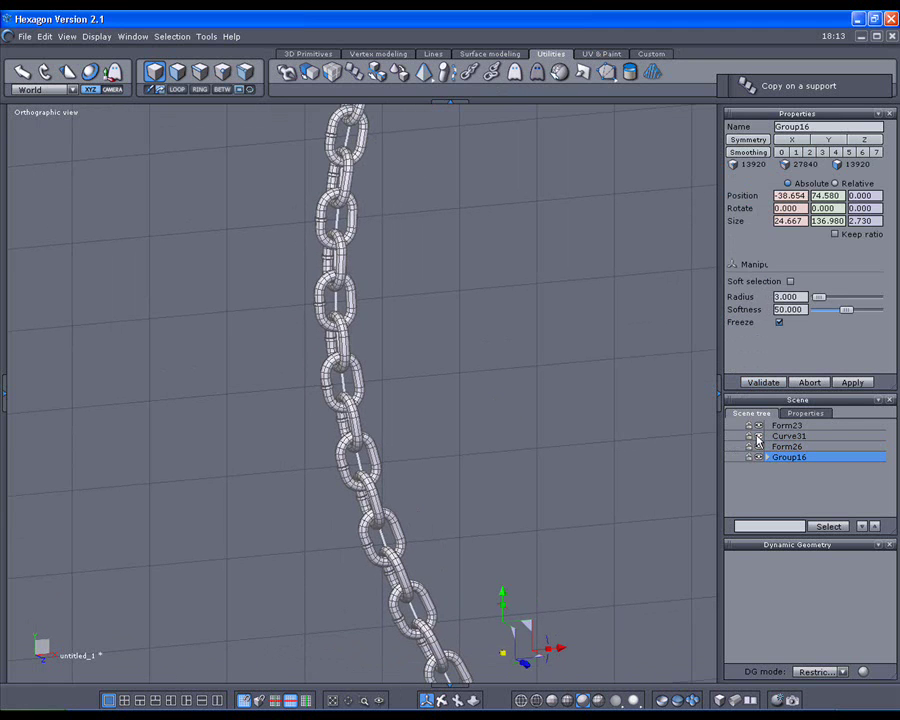
scroll(587, 437, "down", 1)
middle_click_drag(587, 437, 503, 315)
scroll(516, 388, "down", 4)
left_click(593, 406)
scroll(546, 382, "down", 3)
- Apply smoothing level 1 to the long straight chain and deselect it
left_click(606, 224)
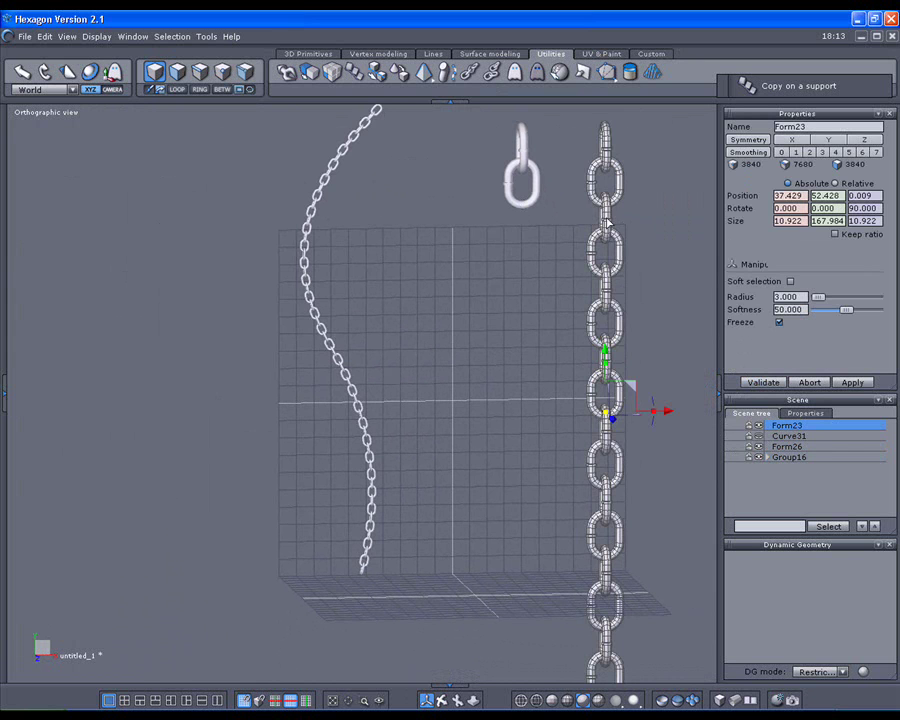
key("Page_Up")
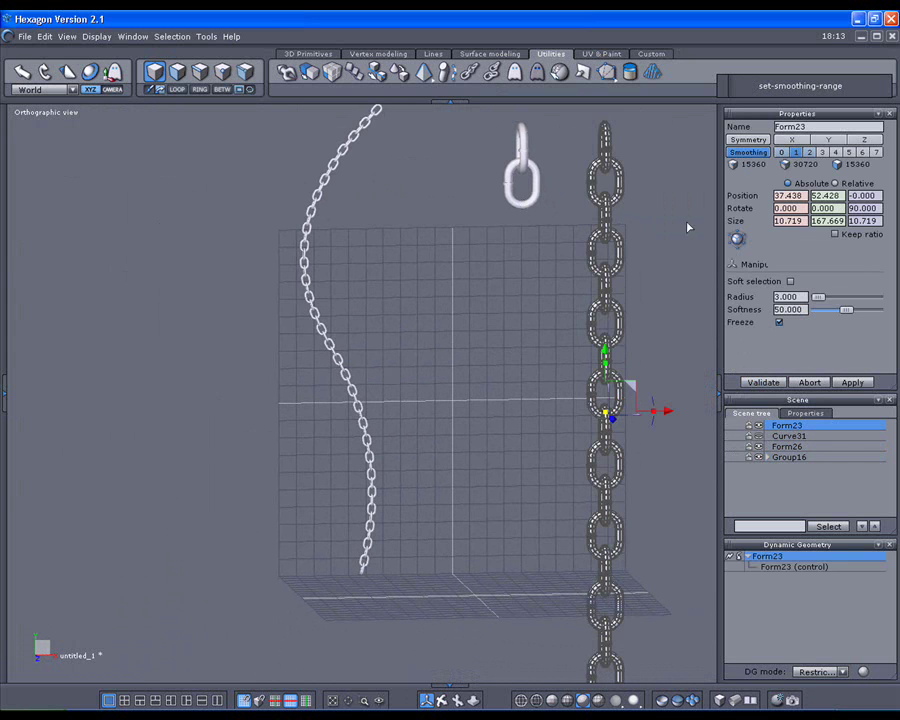
left_click(686, 237)
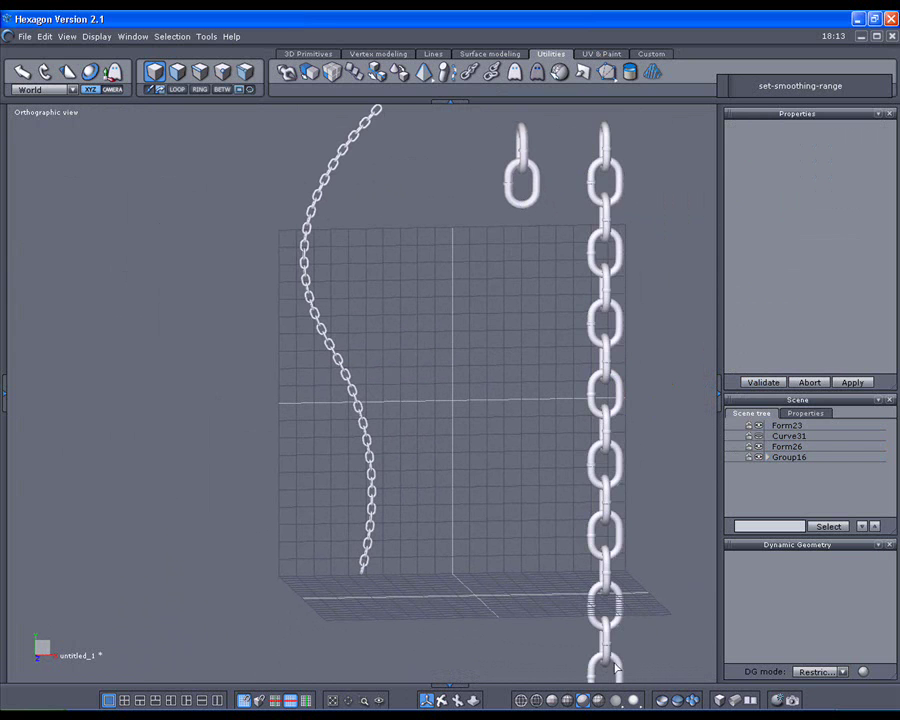
- Switch the viewport shading to a reflective metallic look and examine the curved chain, the link pair and the straight chain up close
left_click(615, 700)
left_click(615, 604)
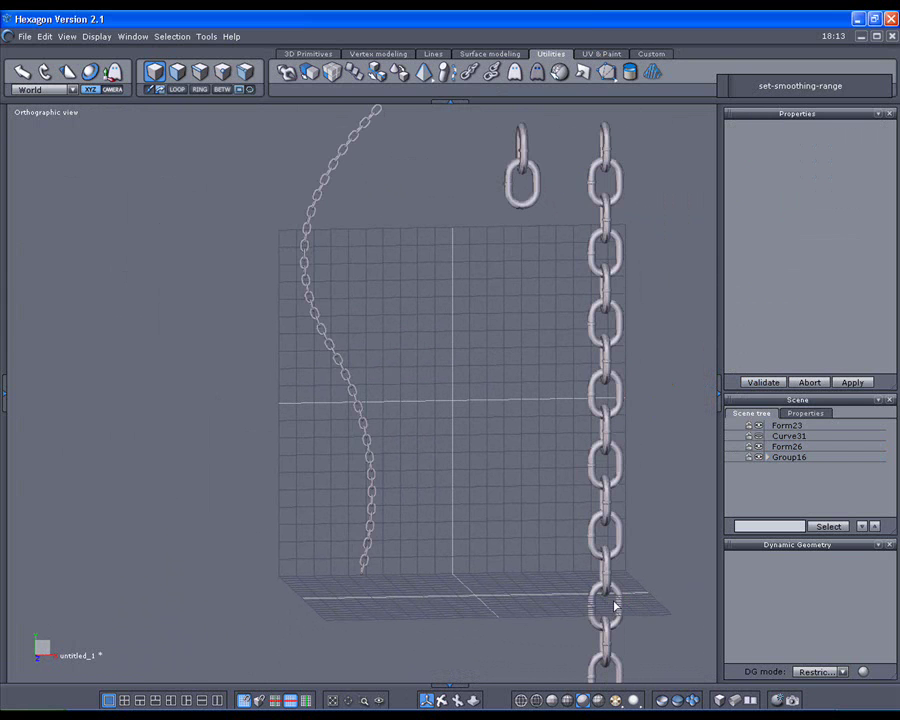
middle_click_drag(537, 522, 452, 482)
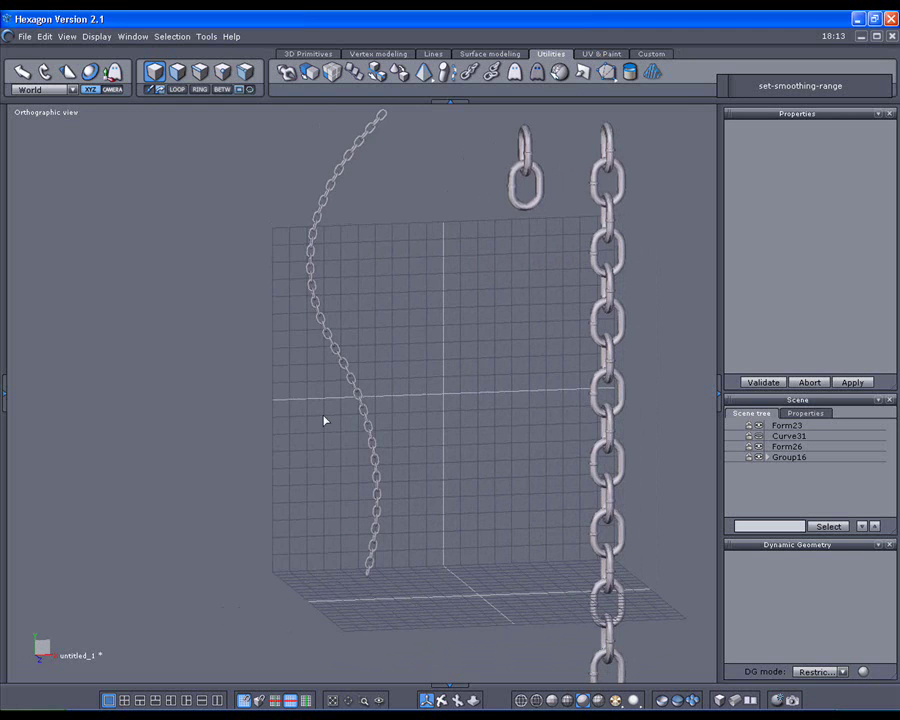
scroll(325, 420, "up", 5)
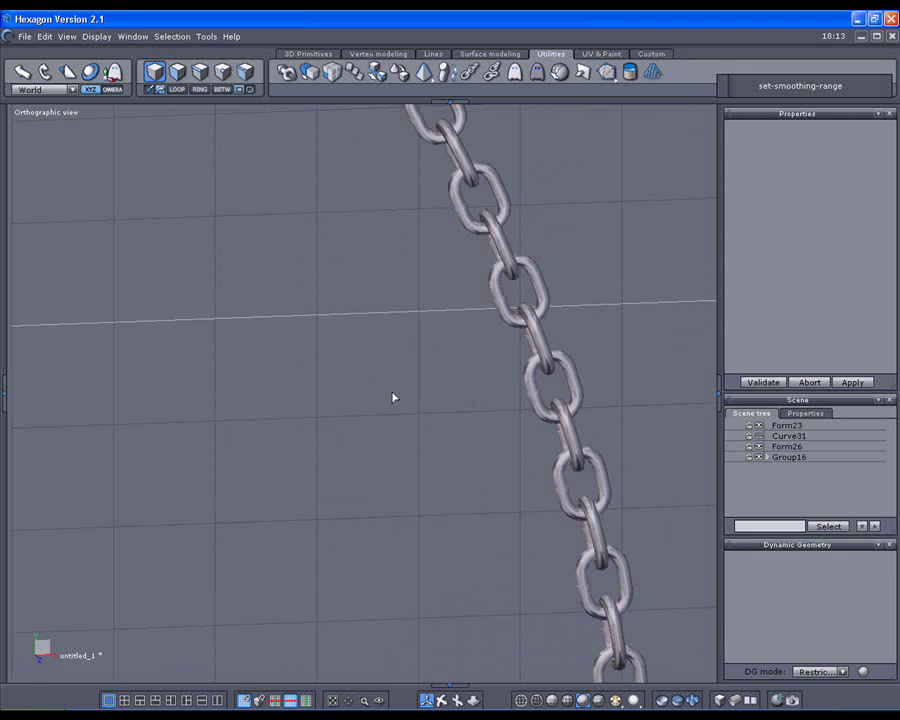
scroll(394, 398, "up", 3)
middle_click_drag(420, 390, 325, 545)
middle_click_drag(356, 300, 424, 504)
scroll(437, 371, "down", 3)
middle_click_drag(437, 371, 352, 448)
middle_click_drag(404, 394, 365, 490)
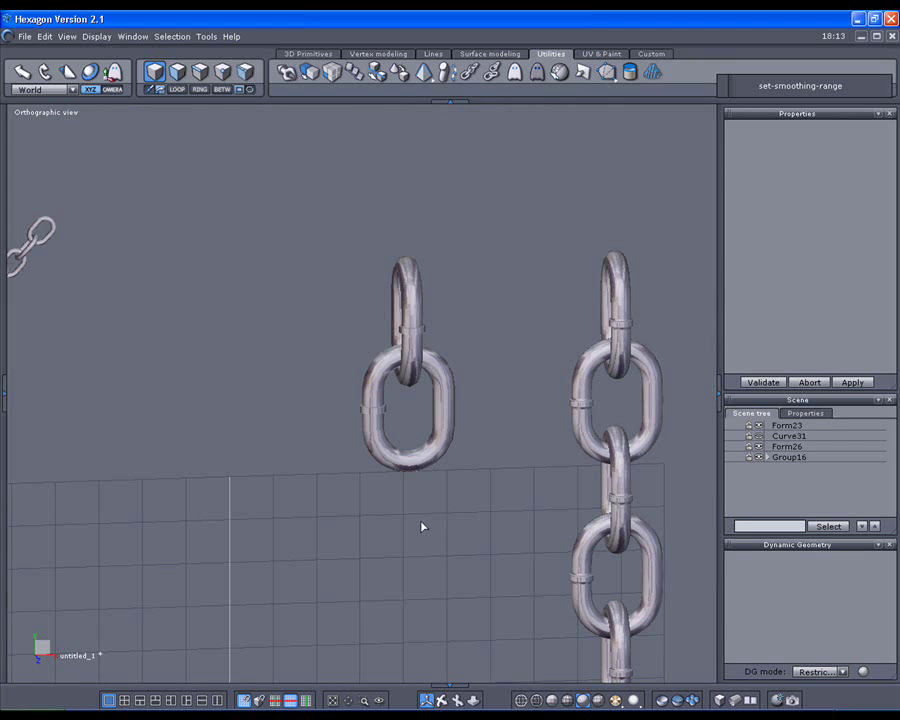